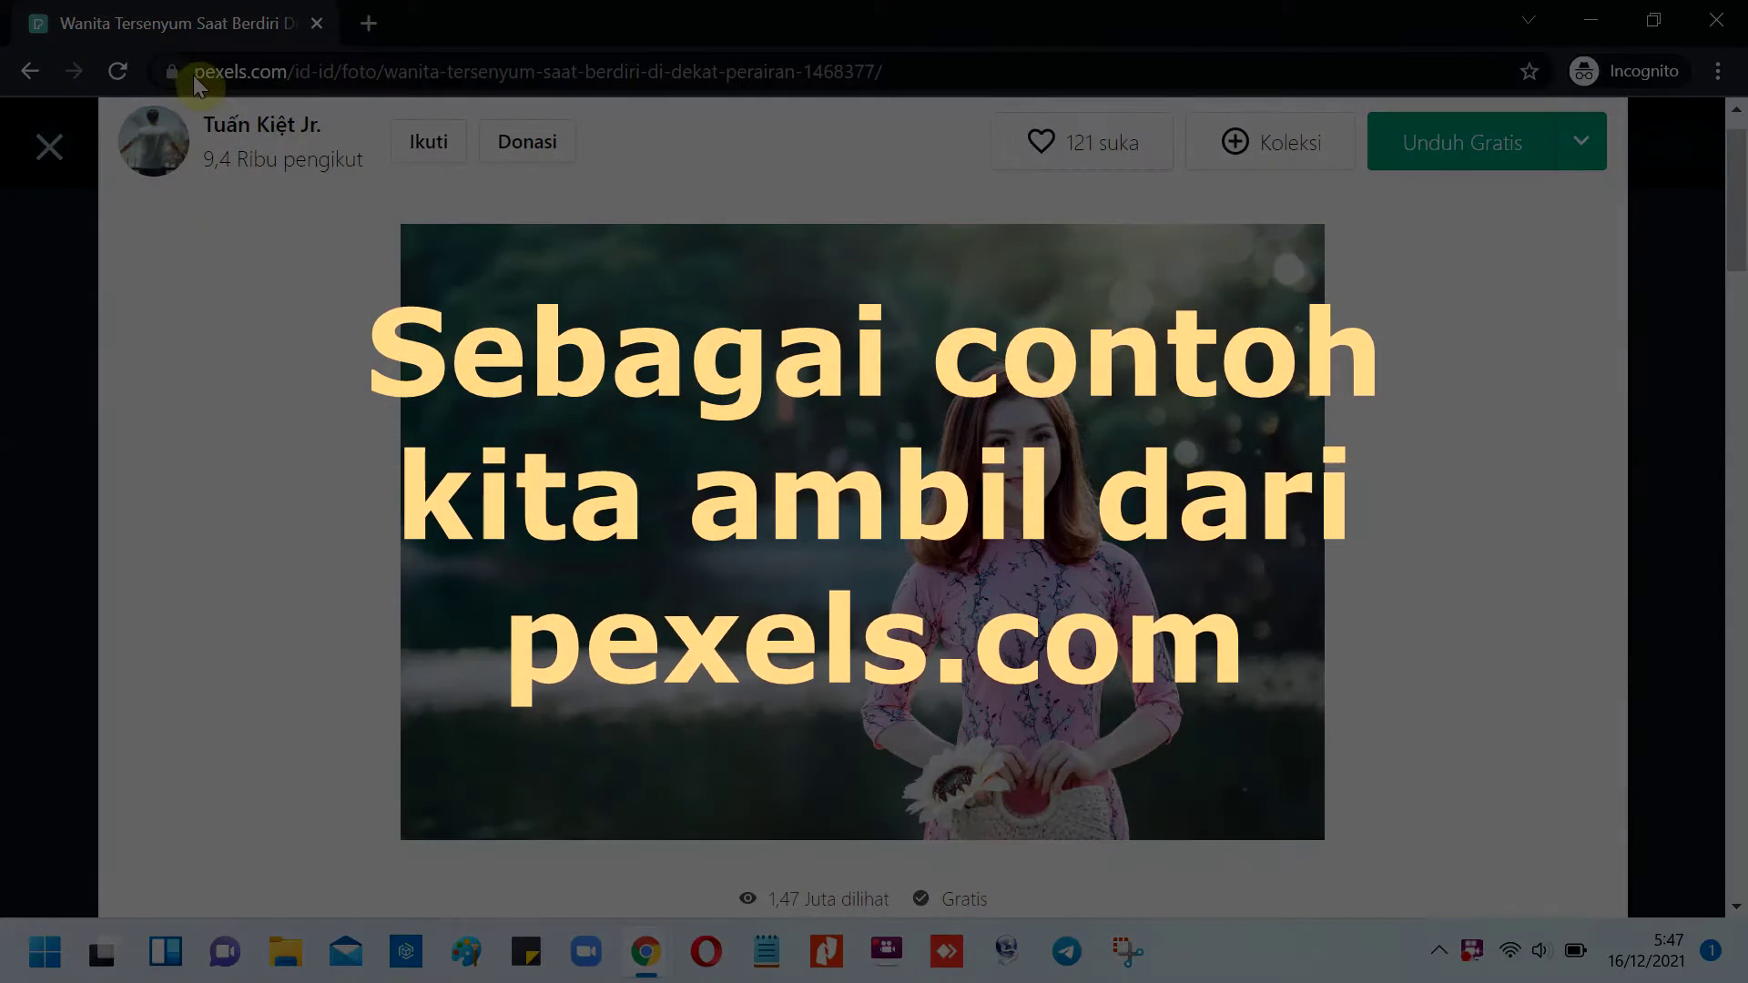
{"action": "left_click", "coordinate": [201, 80]}
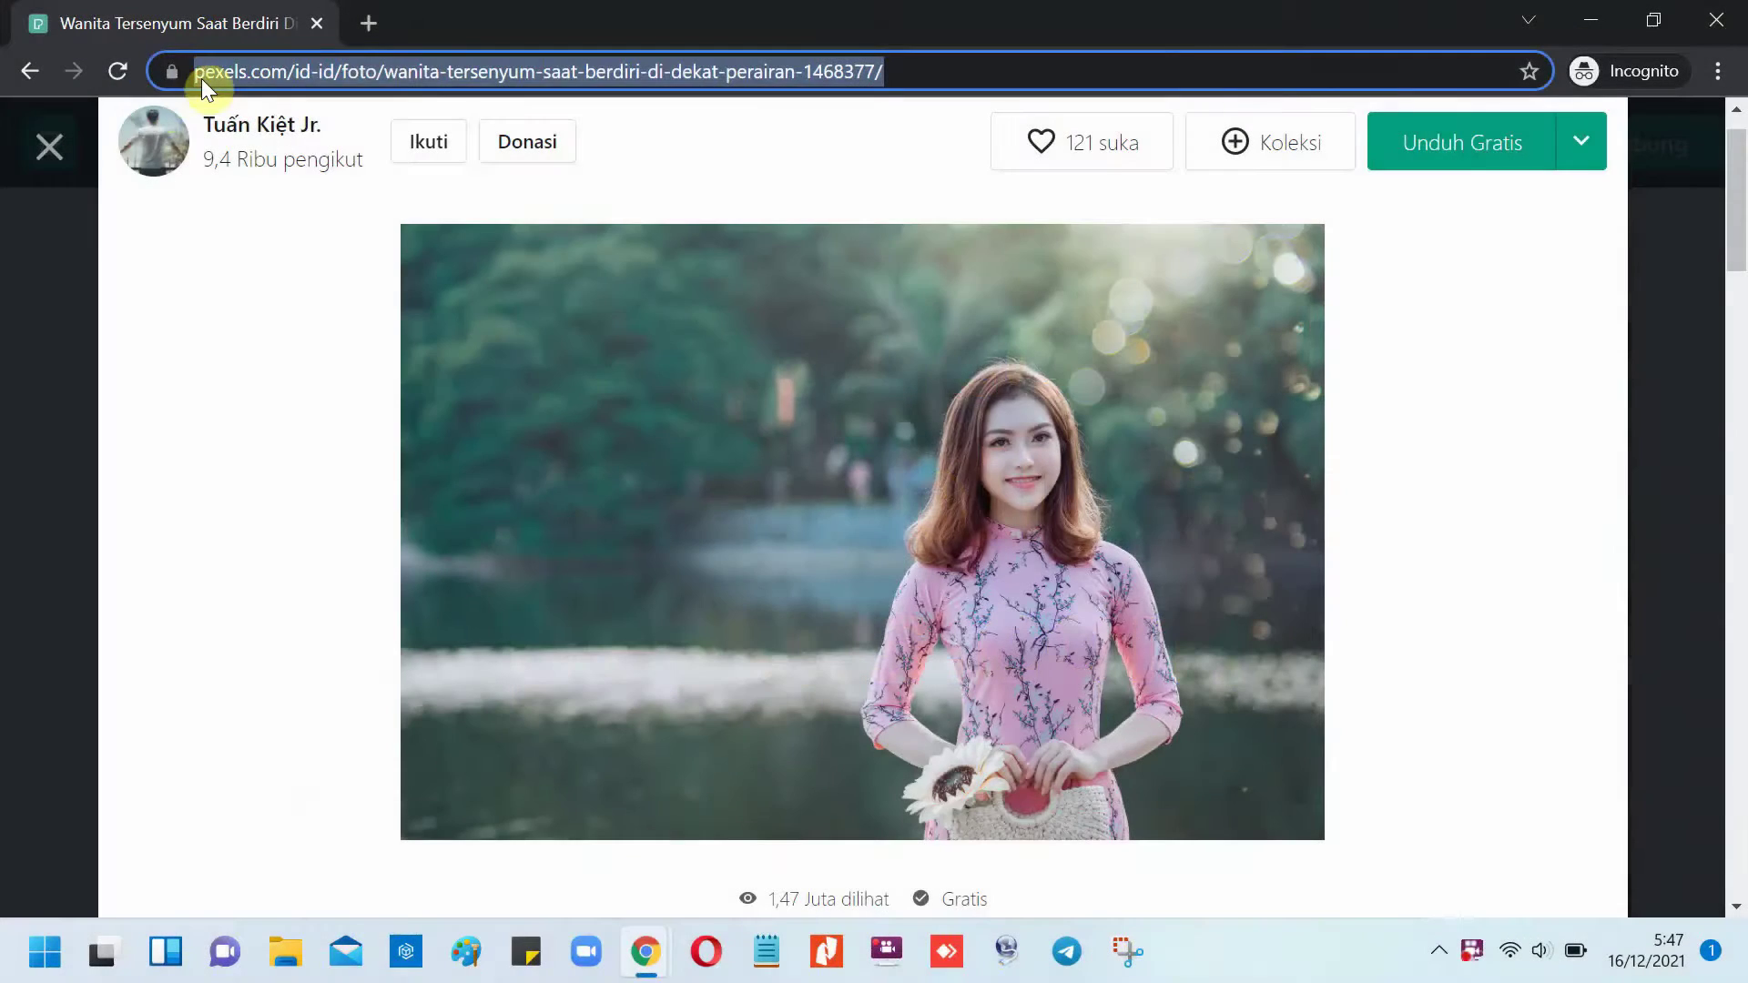
{"action": "left_click", "coordinate": [293, 82]}
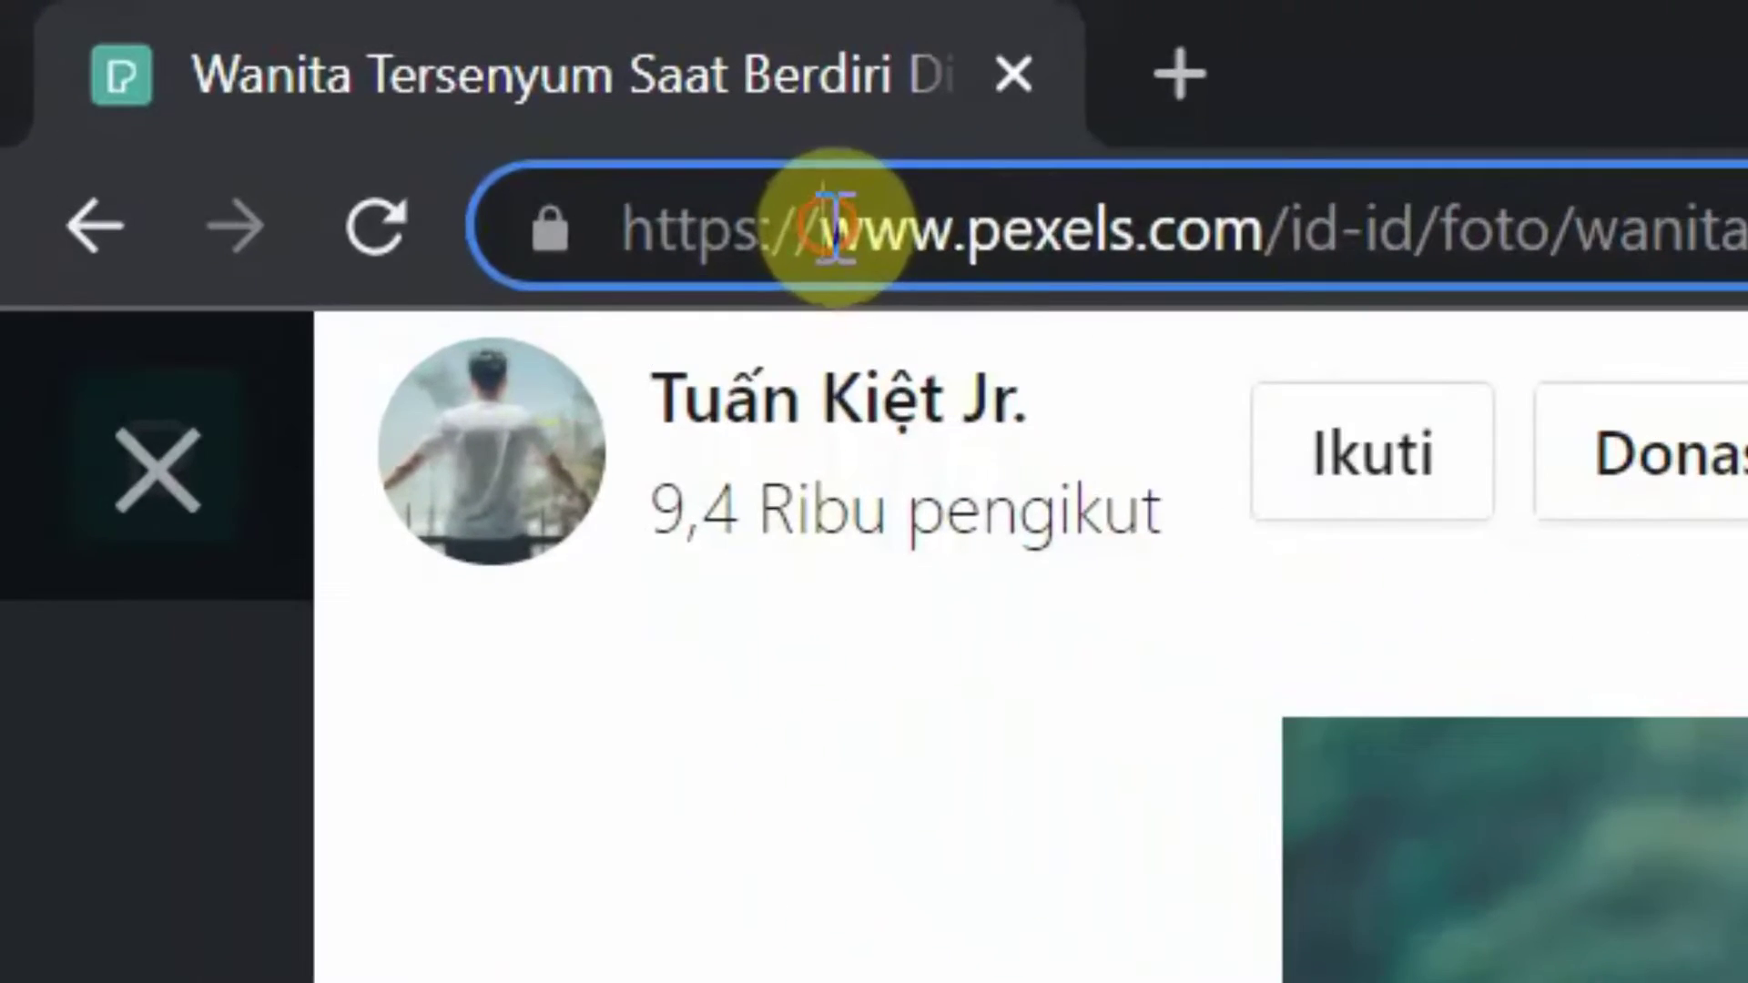
{"action": "left_click_drag", "start_coordinate": [525, 144], "coordinate": [791, 157]}
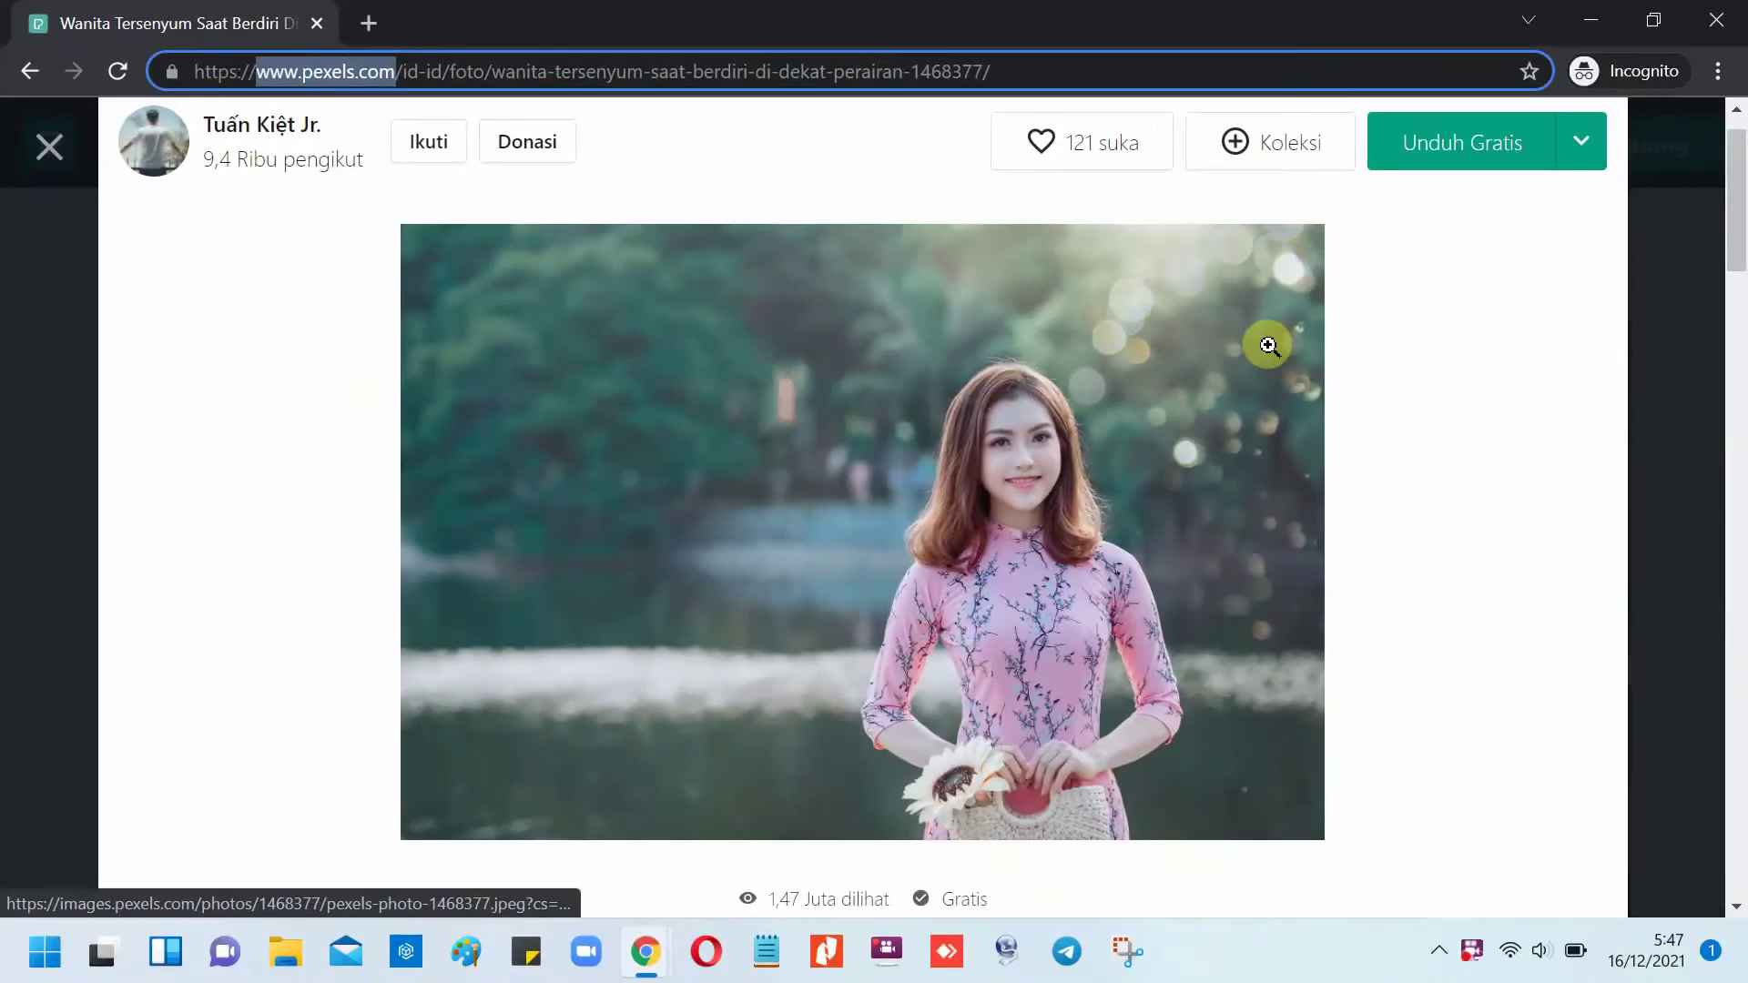
- Download the photo of the woman by the lake in the Kecil (640 x 426) size and close its photo view
{"action": "left_click", "coordinate": [1584, 143]}
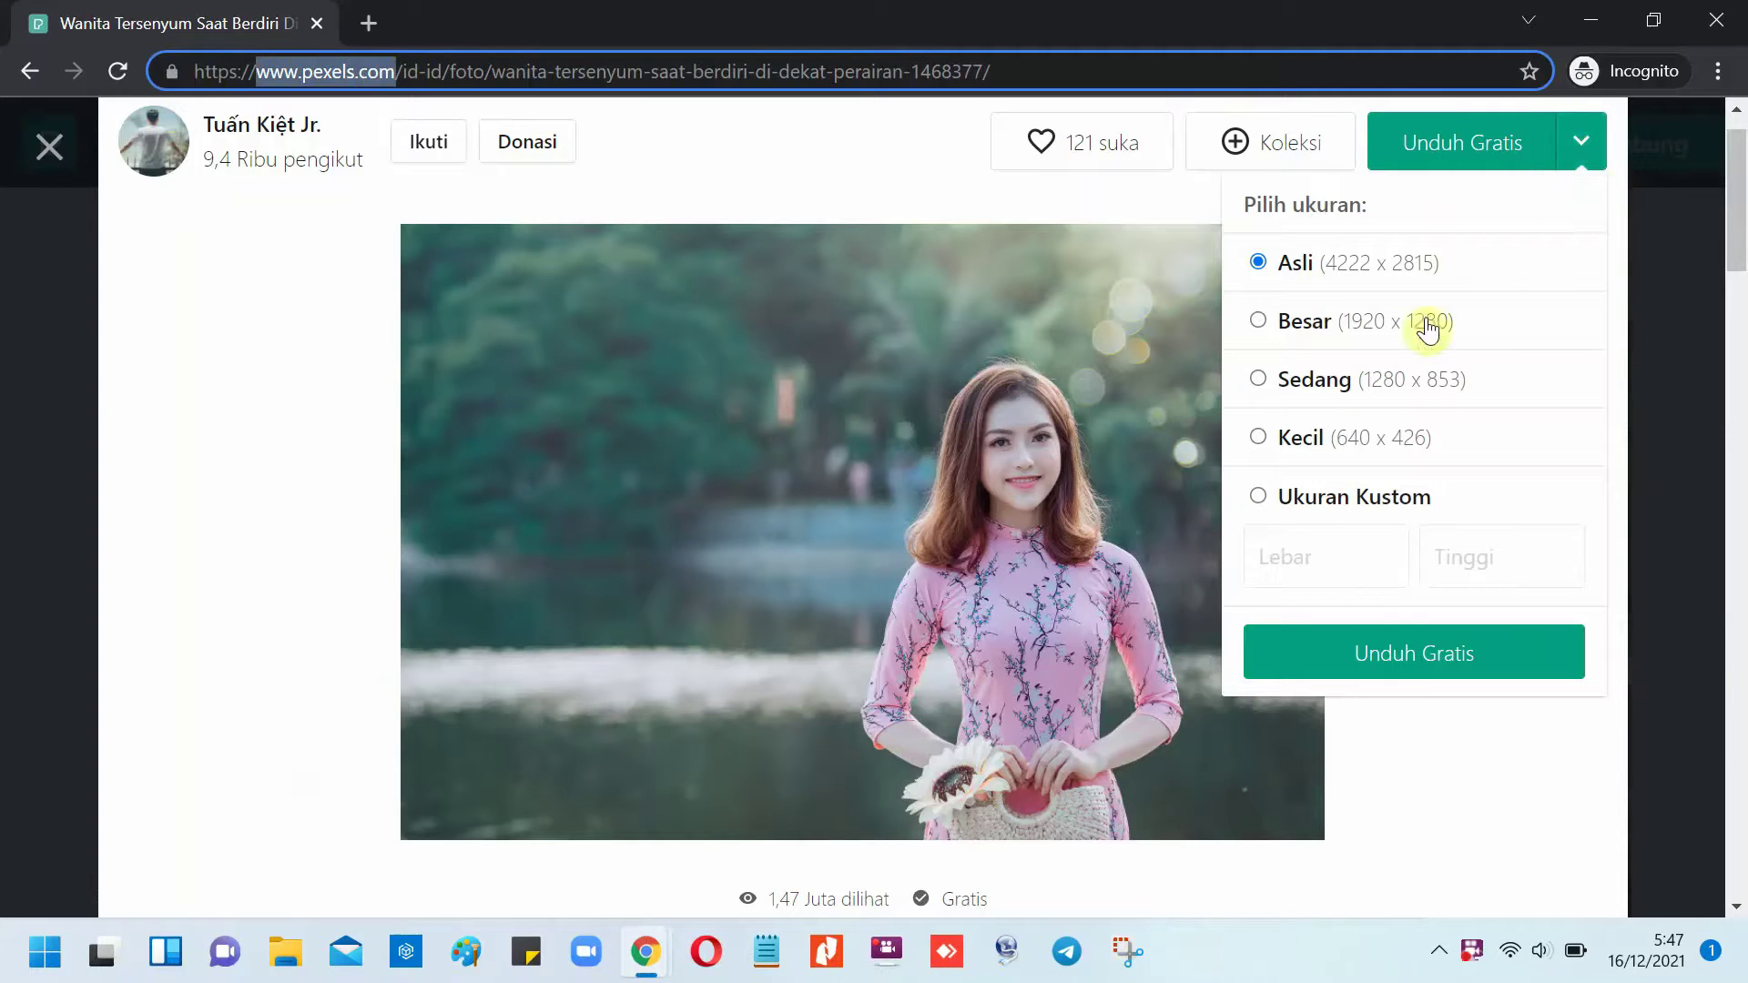
{"action": "left_click", "coordinate": [1262, 437]}
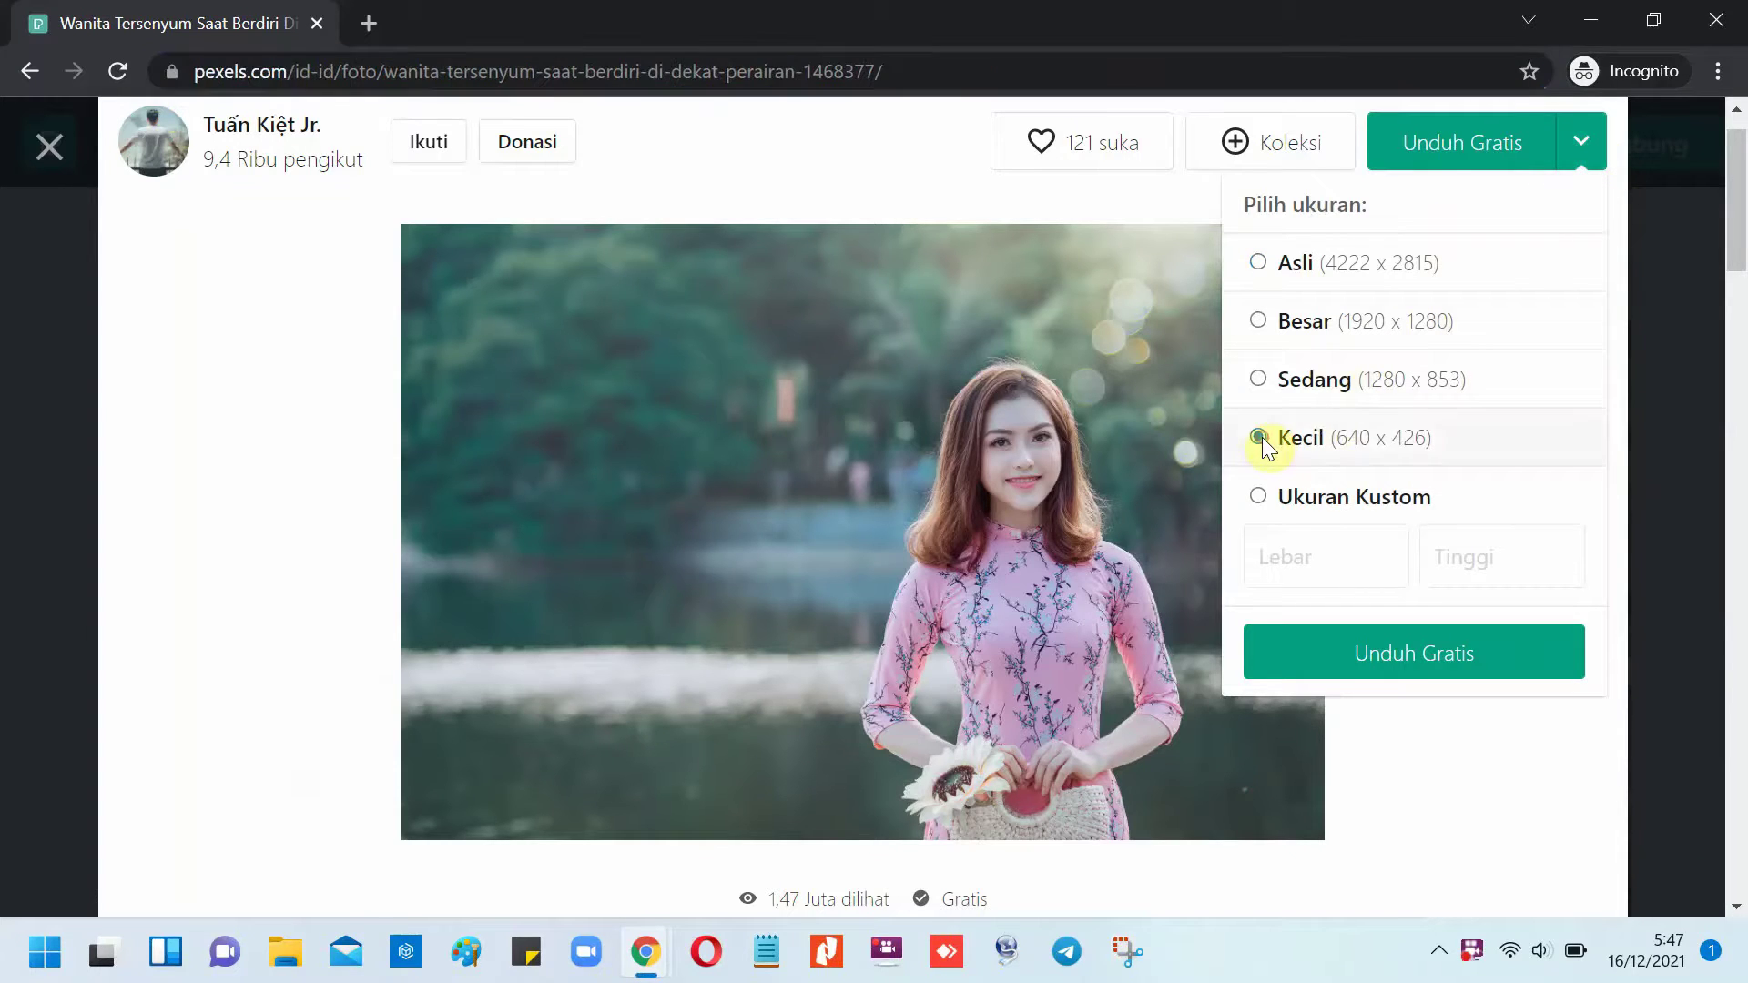
{"action": "left_click", "coordinate": [1365, 666]}
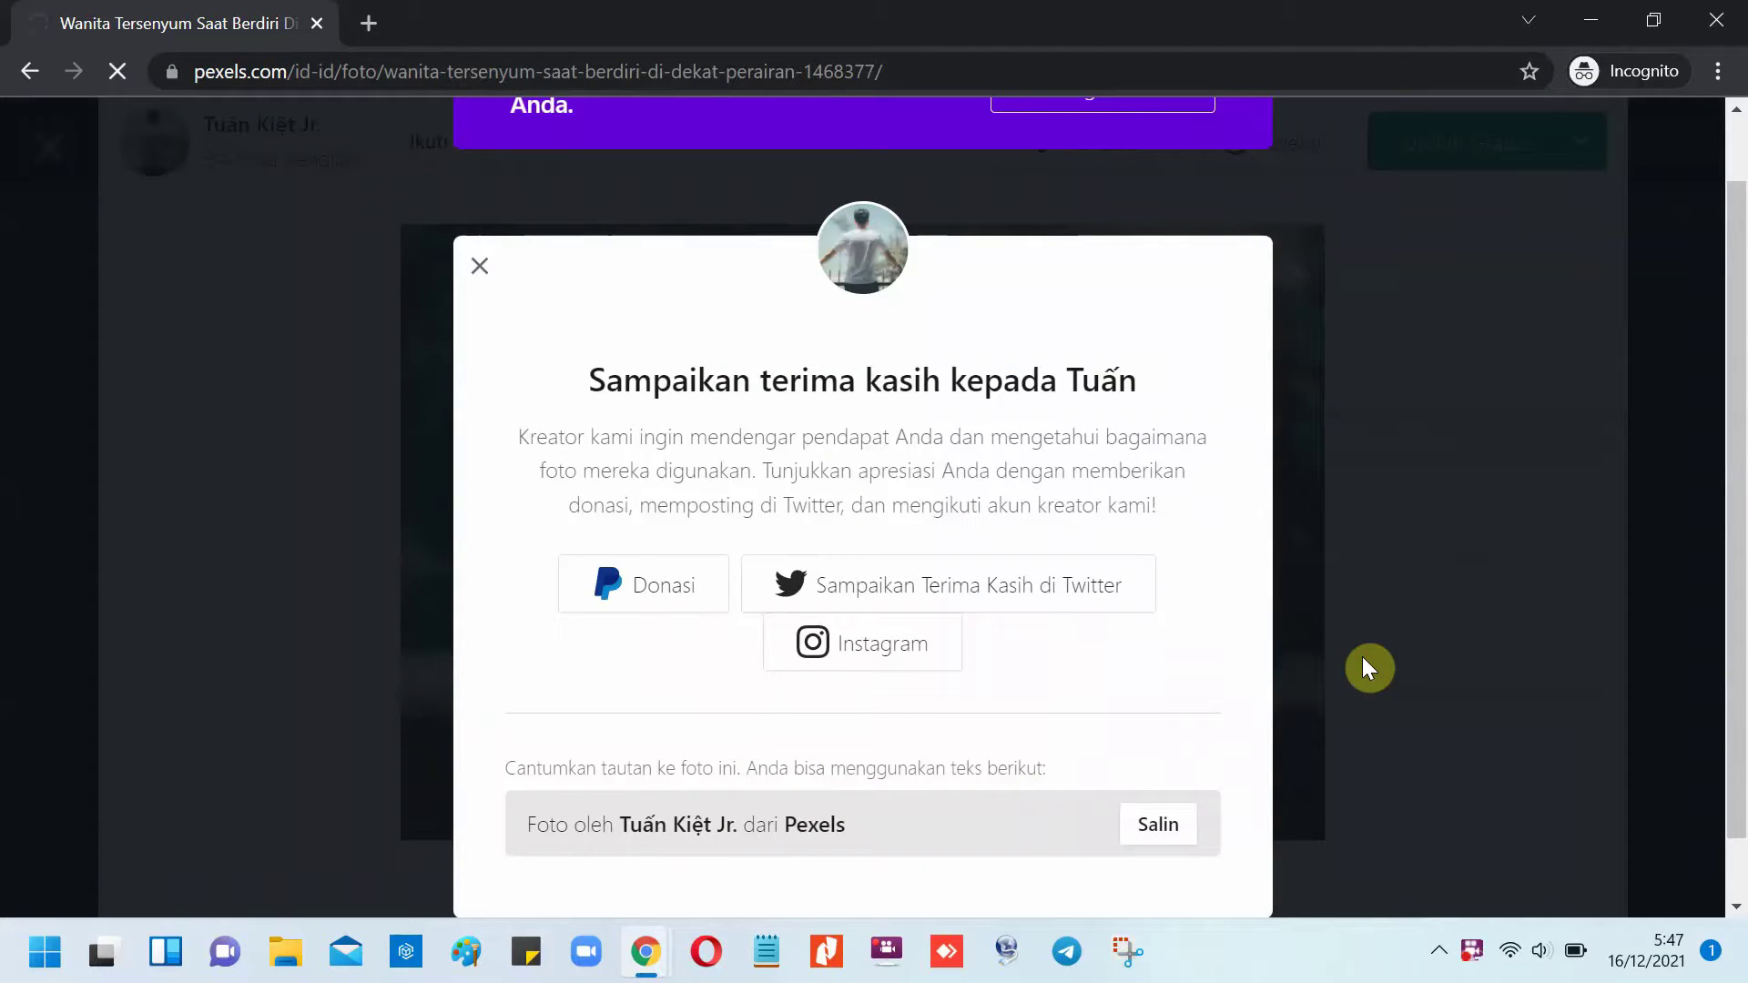
{"action": "left_click", "coordinate": [480, 271]}
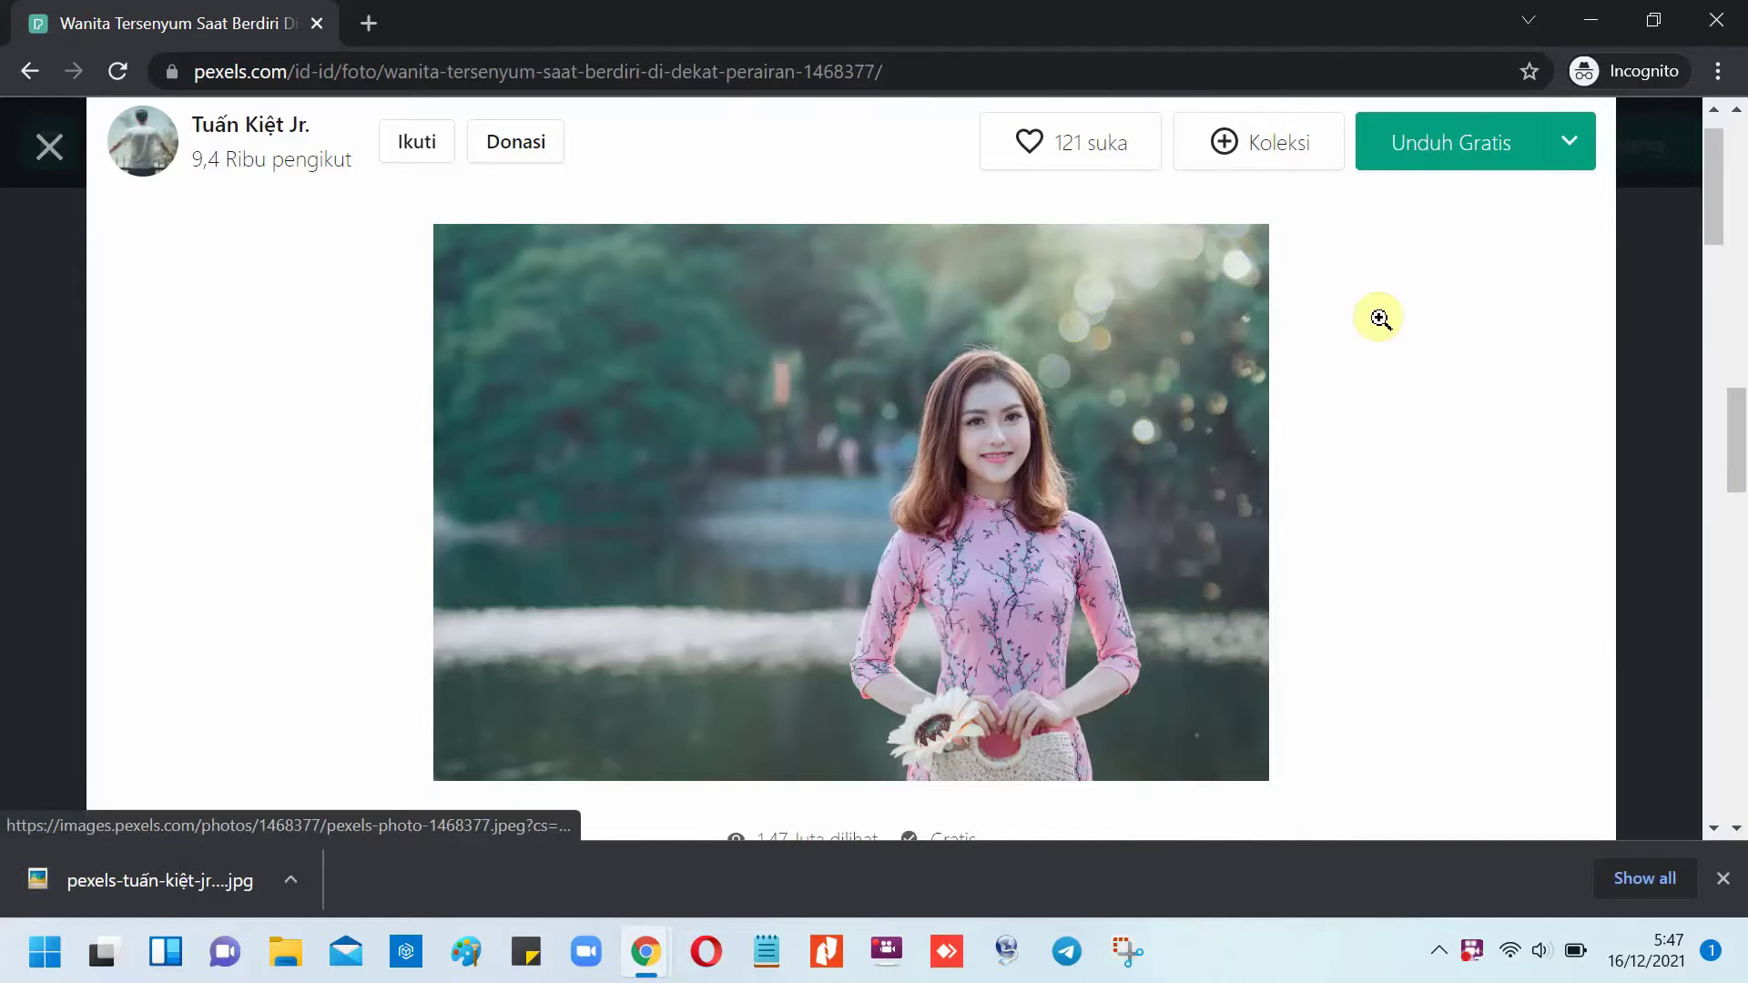
{"action": "left_click", "coordinate": [53, 151]}
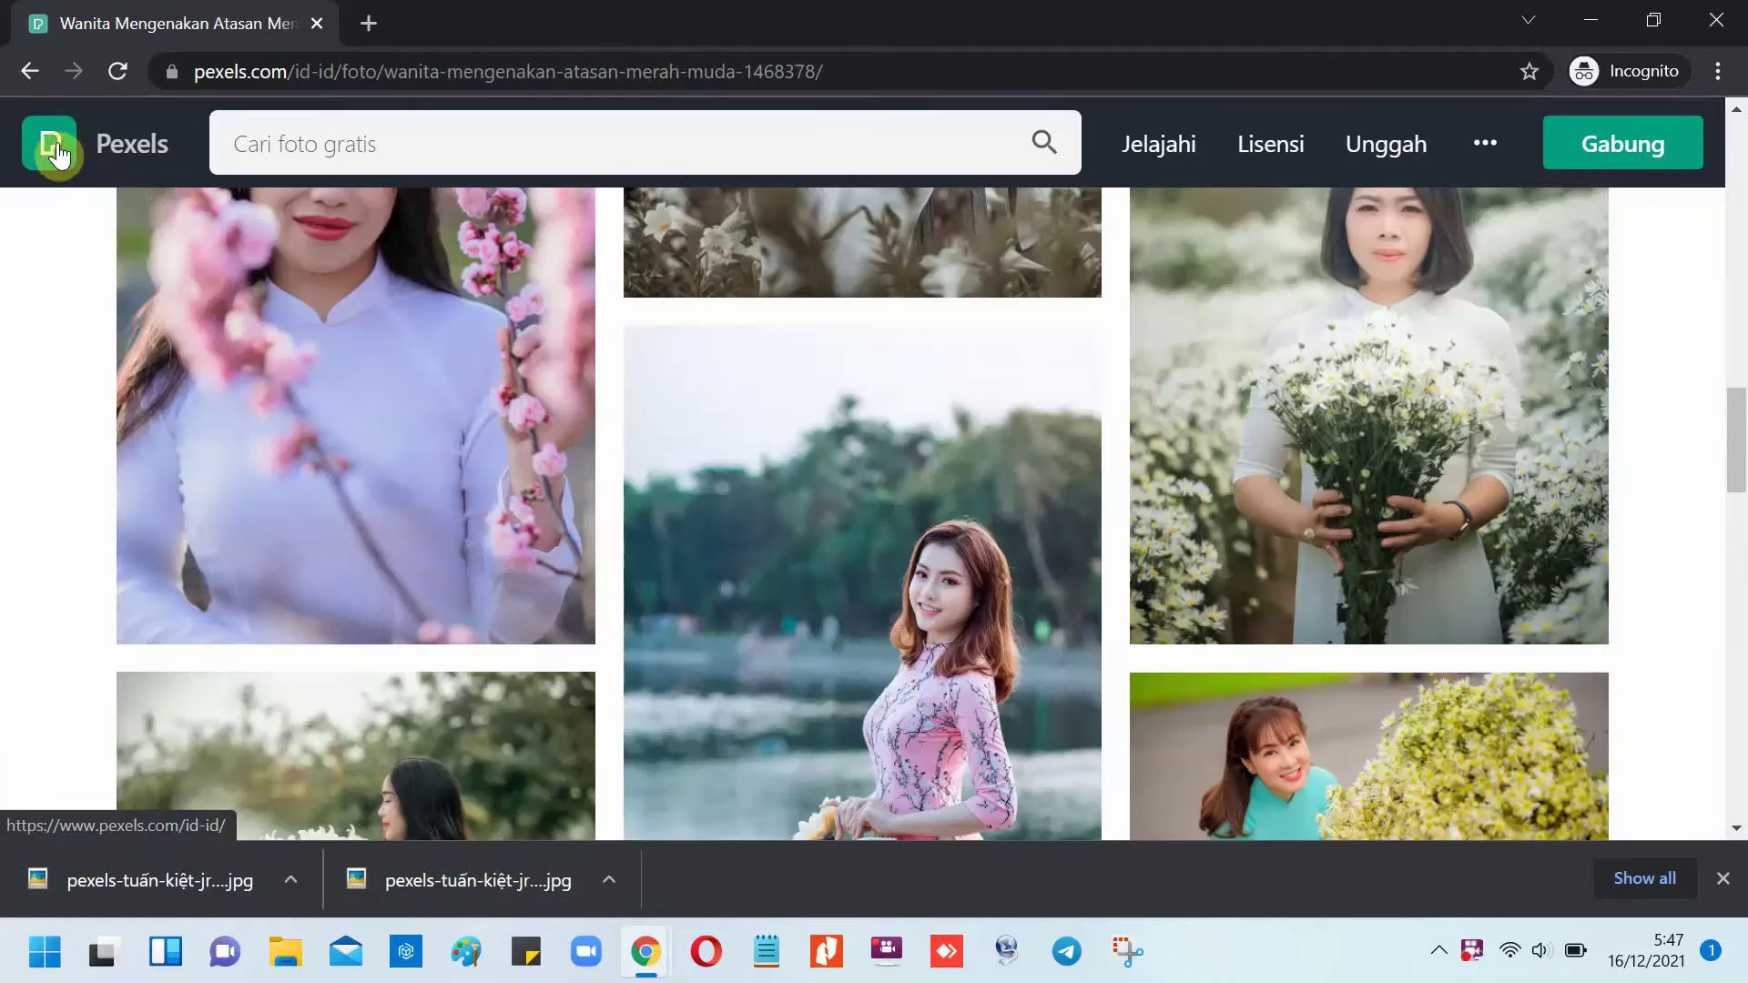
- Switch to File Explorer and inspect the two downloaded woman photos in the 15 Desember 2021 folder
{"action": "left_click", "coordinate": [1587, 20]}
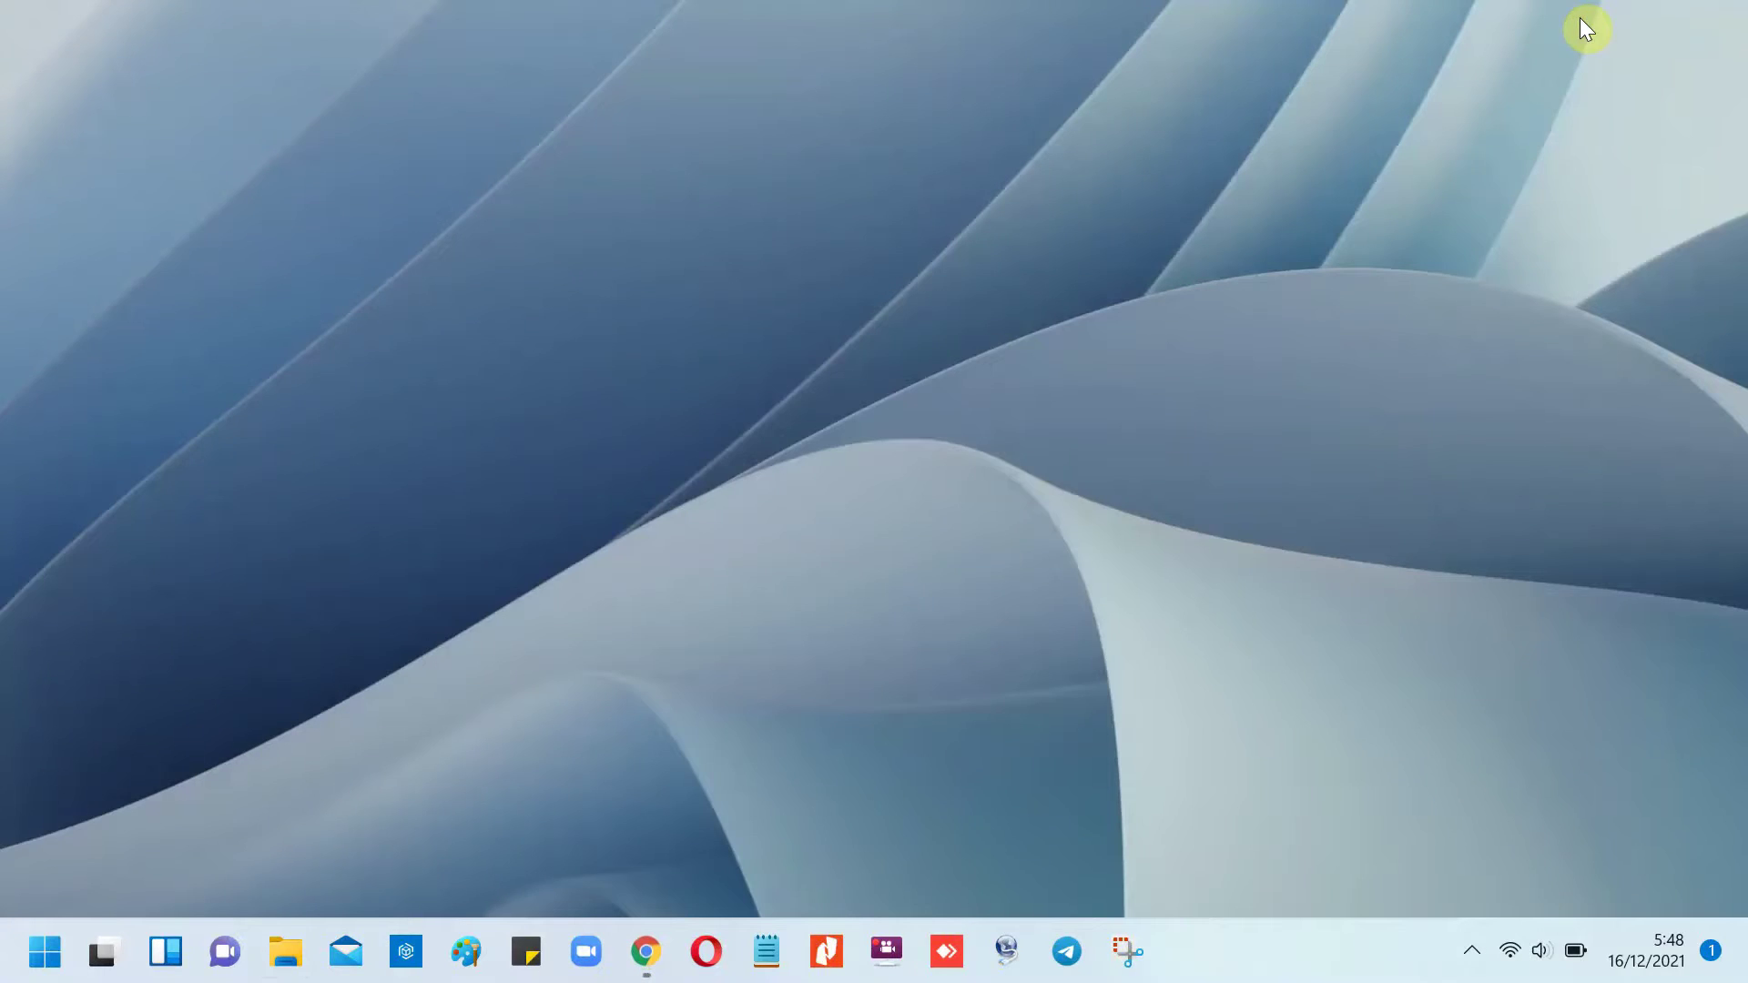
{"action": "key", "text": "super+e"}
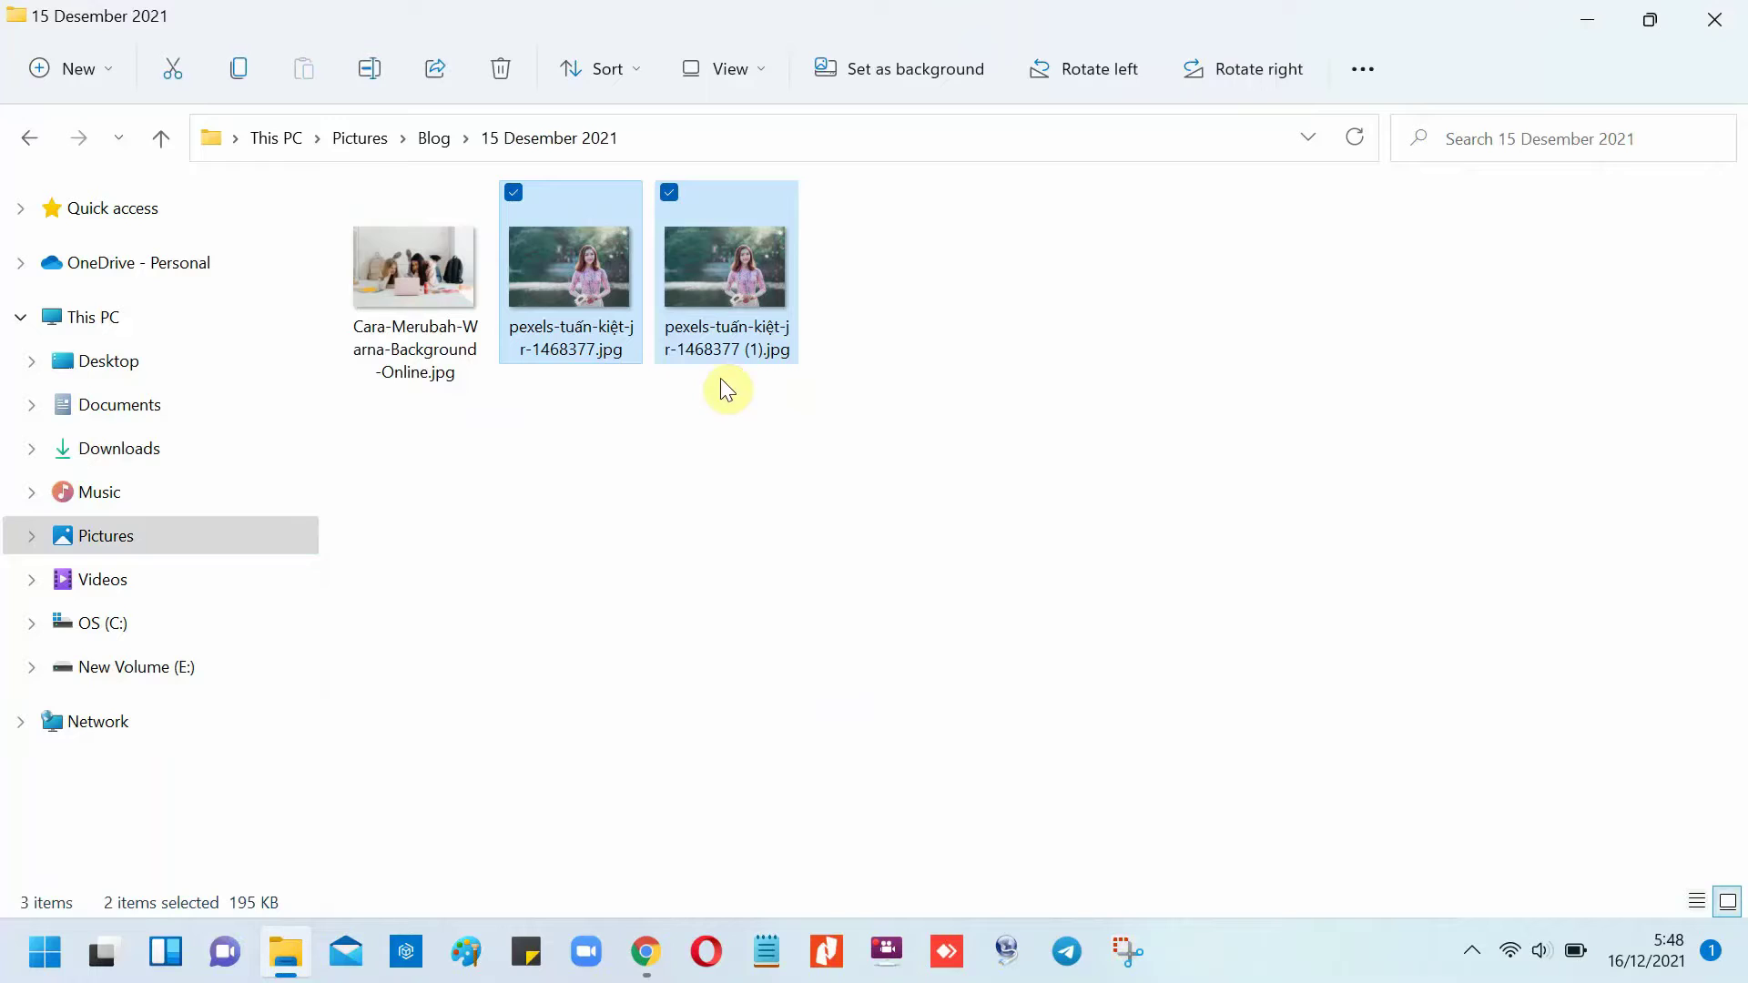
{"action": "left_click", "coordinate": [694, 498]}
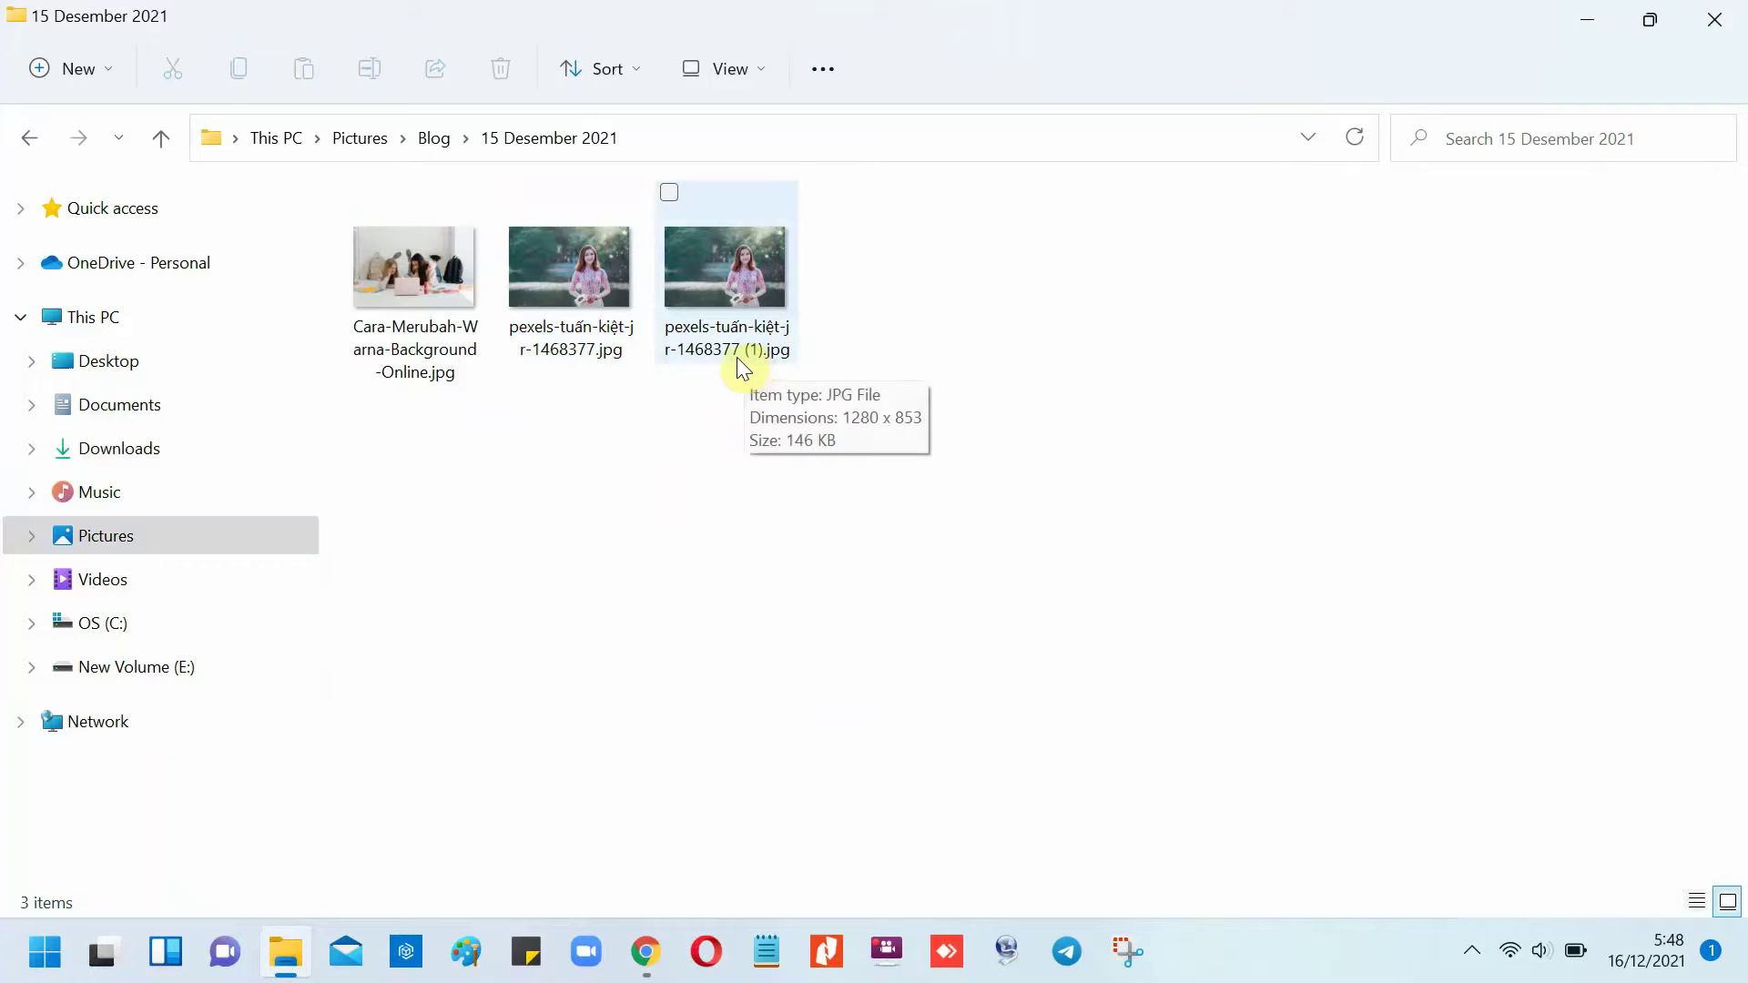
{"action": "left_click", "coordinate": [597, 344]}
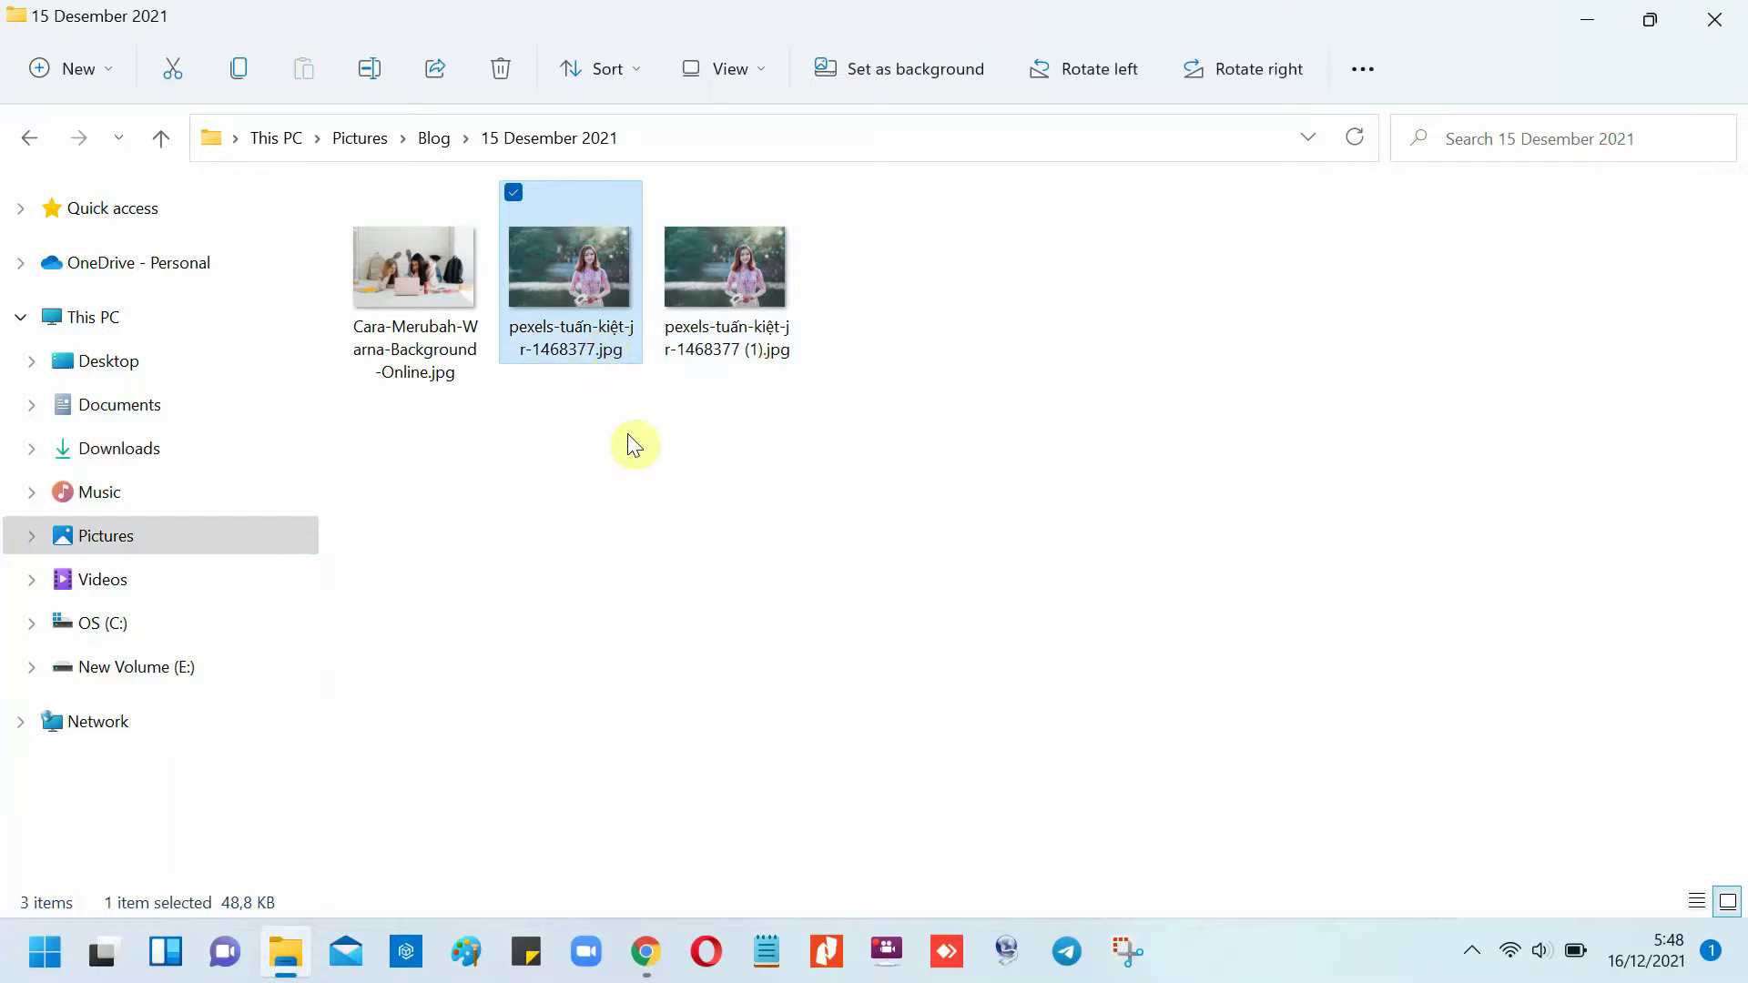
- Switch back to the incognito Chrome window and open remove.bg in a new tab
{"action": "left_click", "coordinate": [646, 951]}
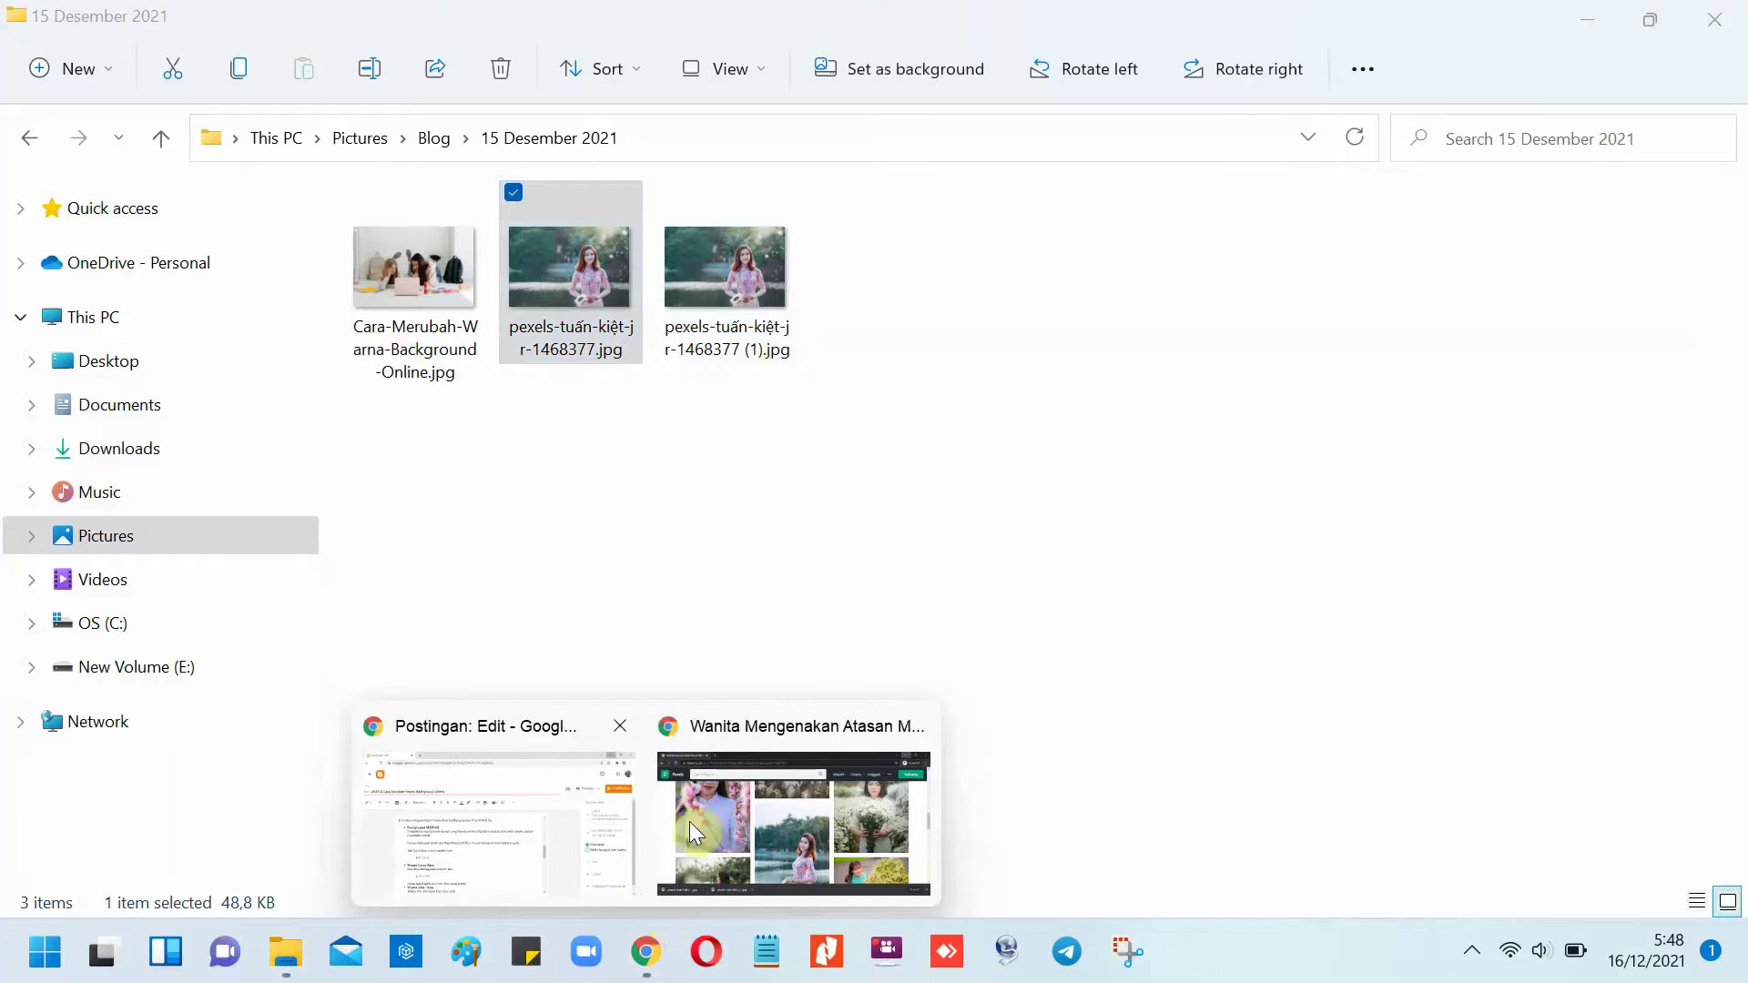
{"action": "left_click", "coordinate": [752, 821]}
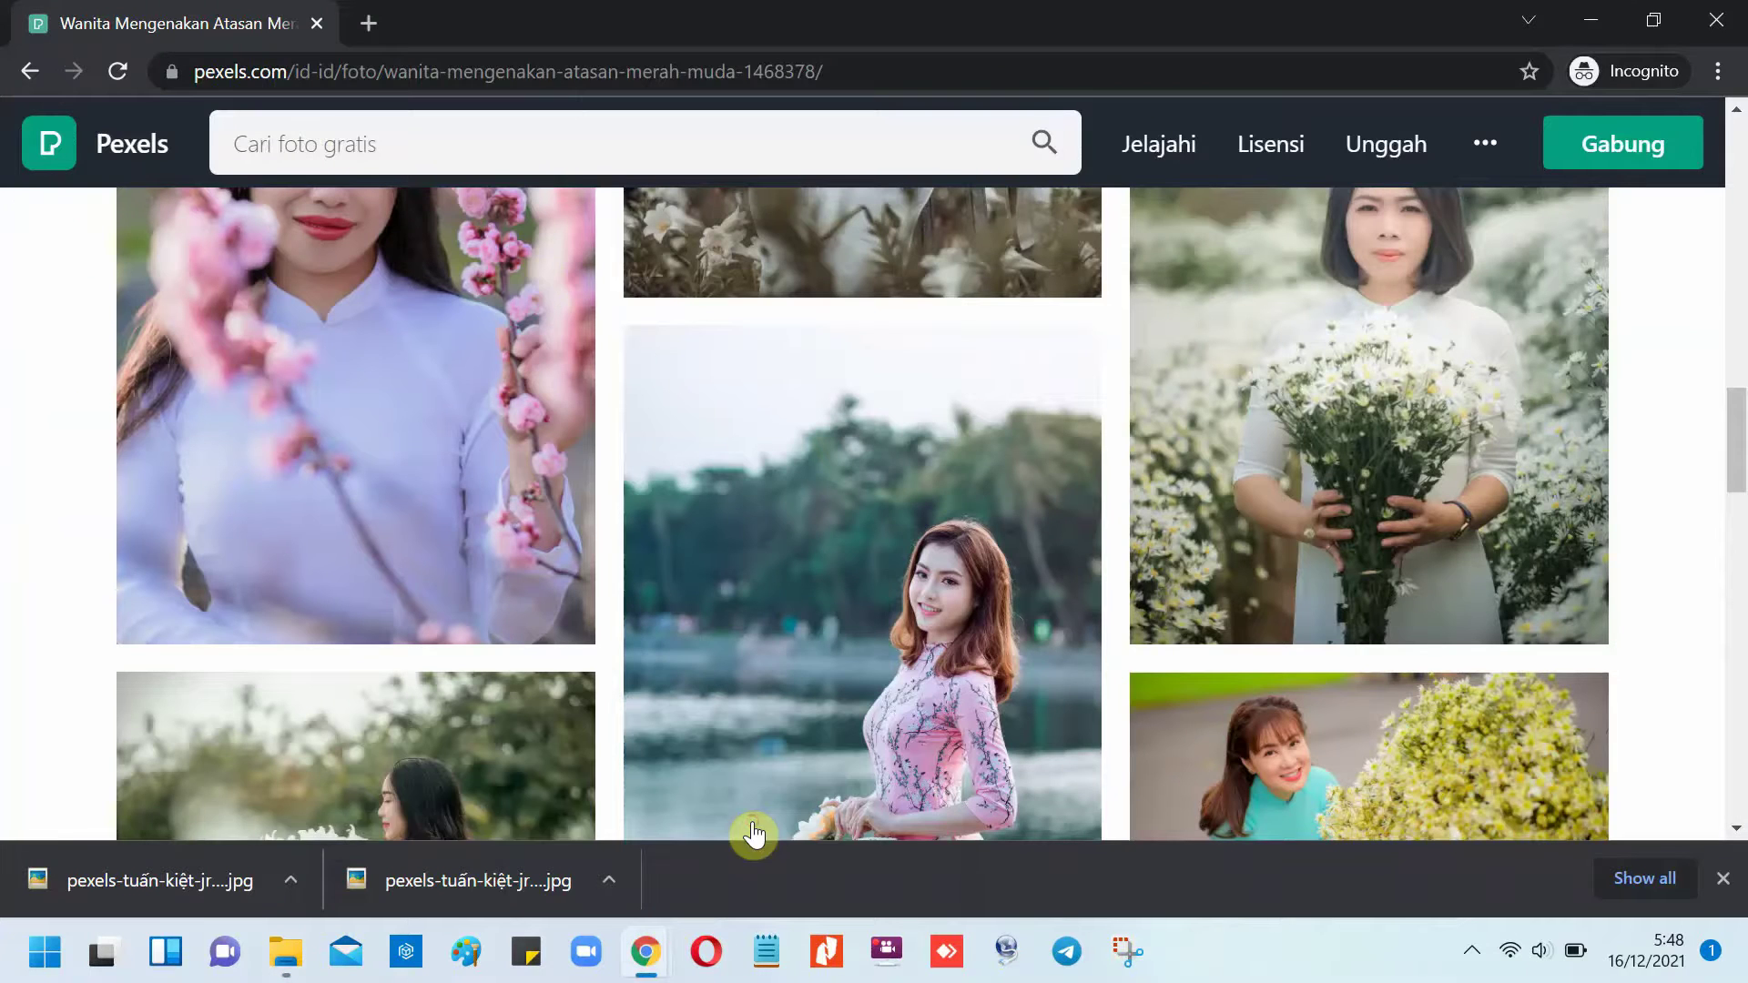
{"action": "left_click", "coordinate": [385, 22]}
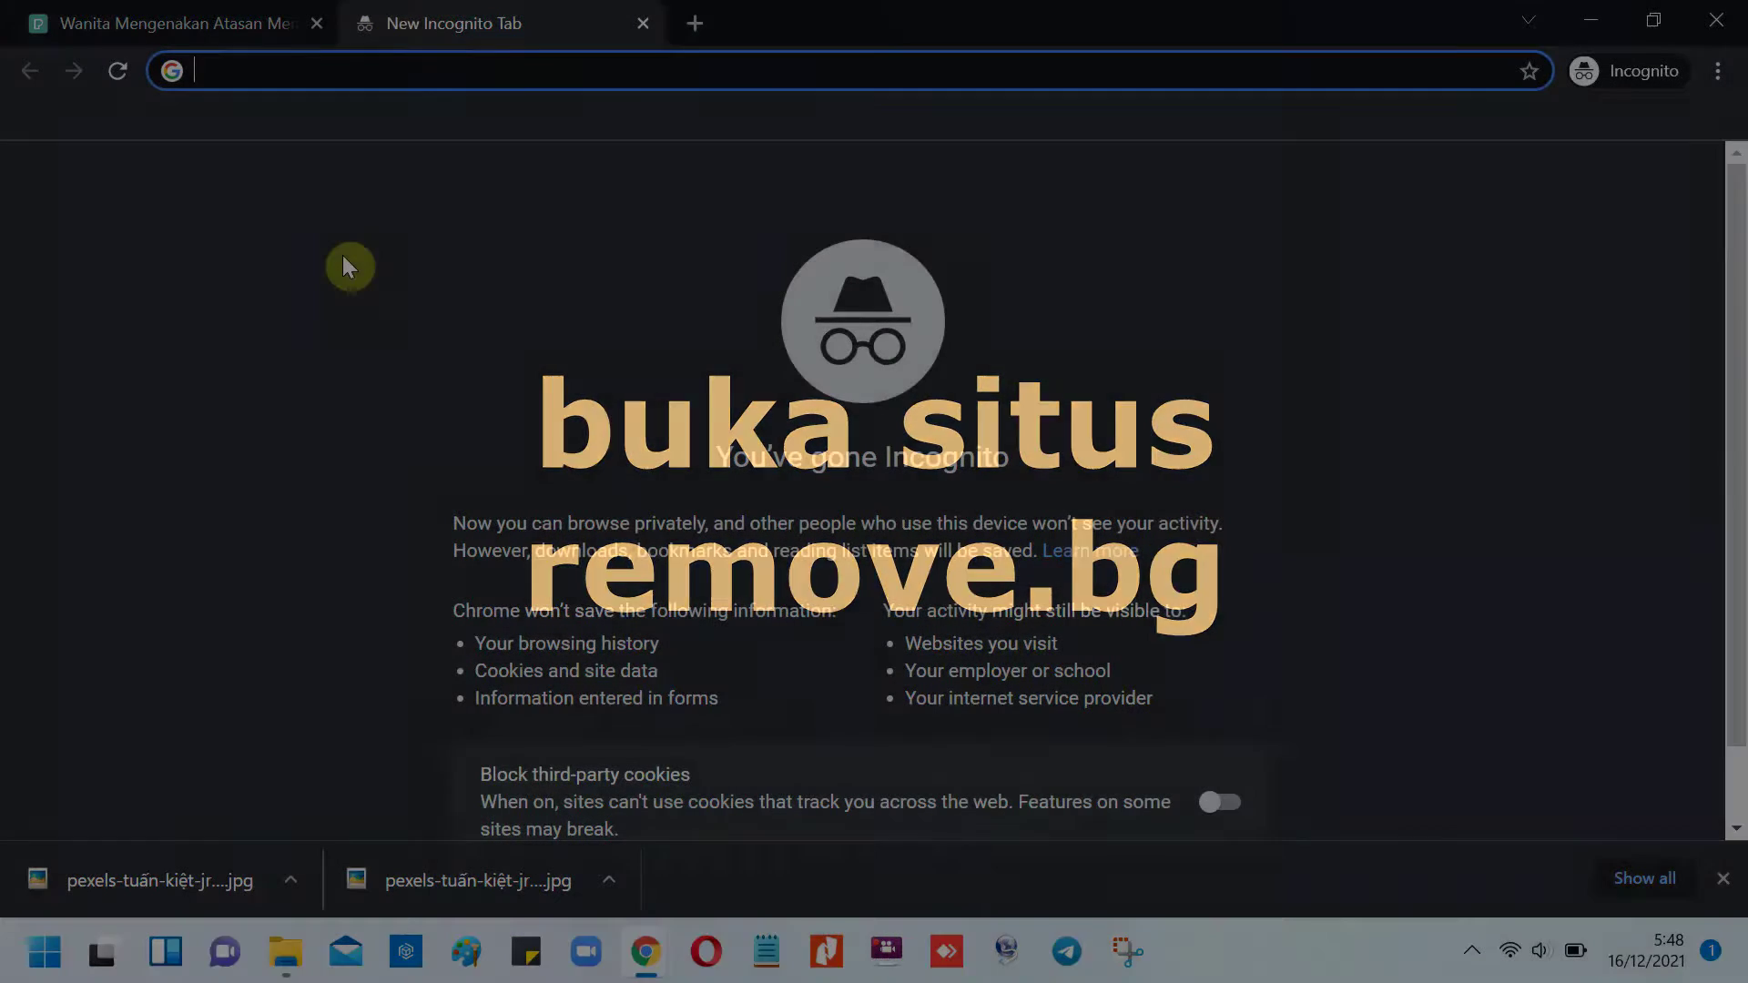
{"action": "type", "text": "remove.bg"}
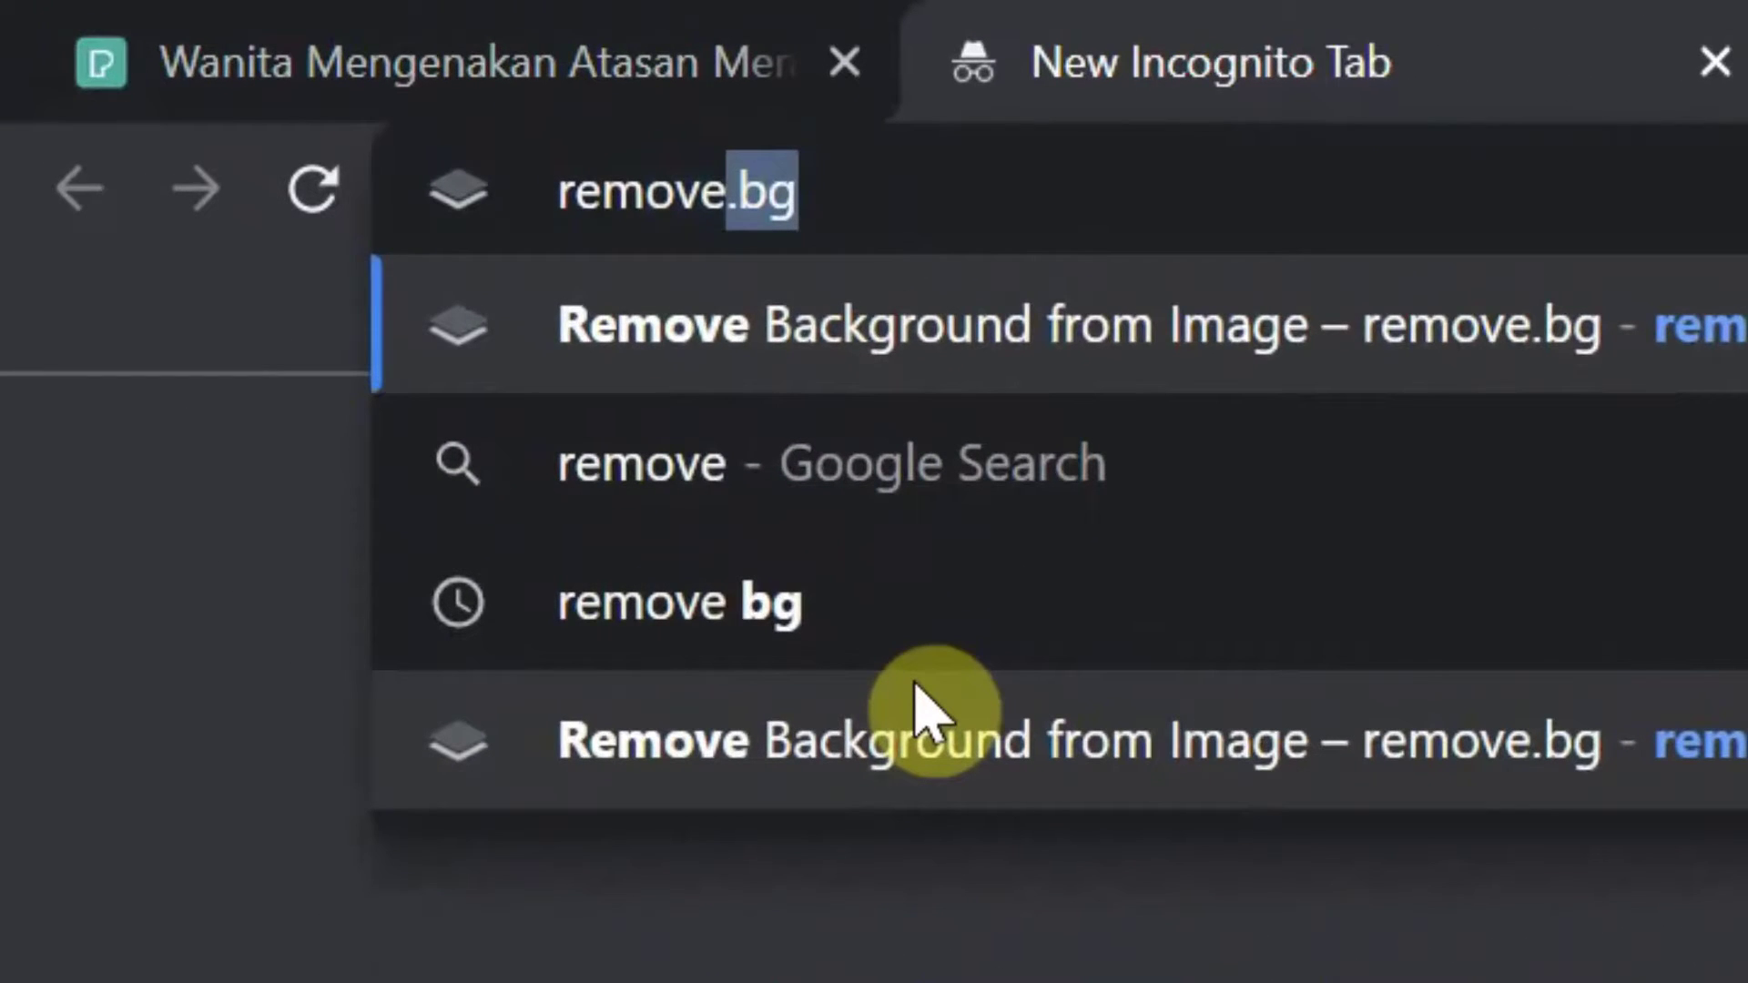
{"action": "key", "text": "Return"}
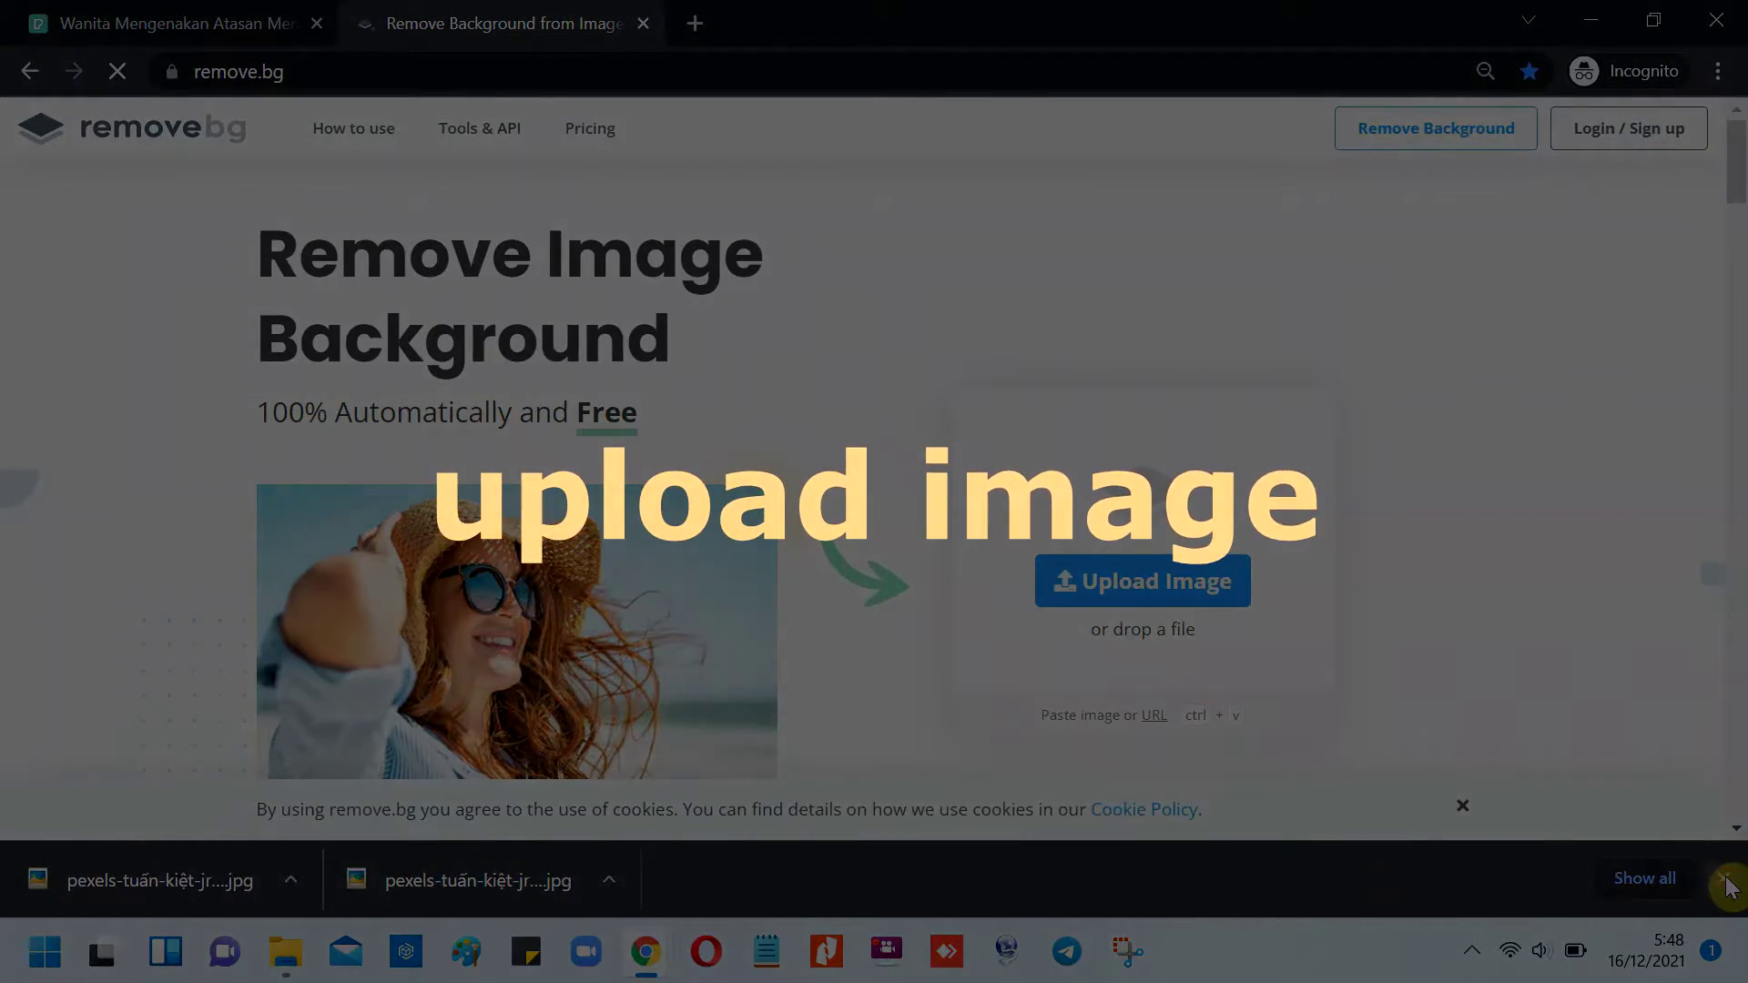
- Upload the downloaded Pexels photo whose file name ends in 1468377.jpg, without the (1), for background removal
{"action": "left_click", "coordinate": [1727, 880]}
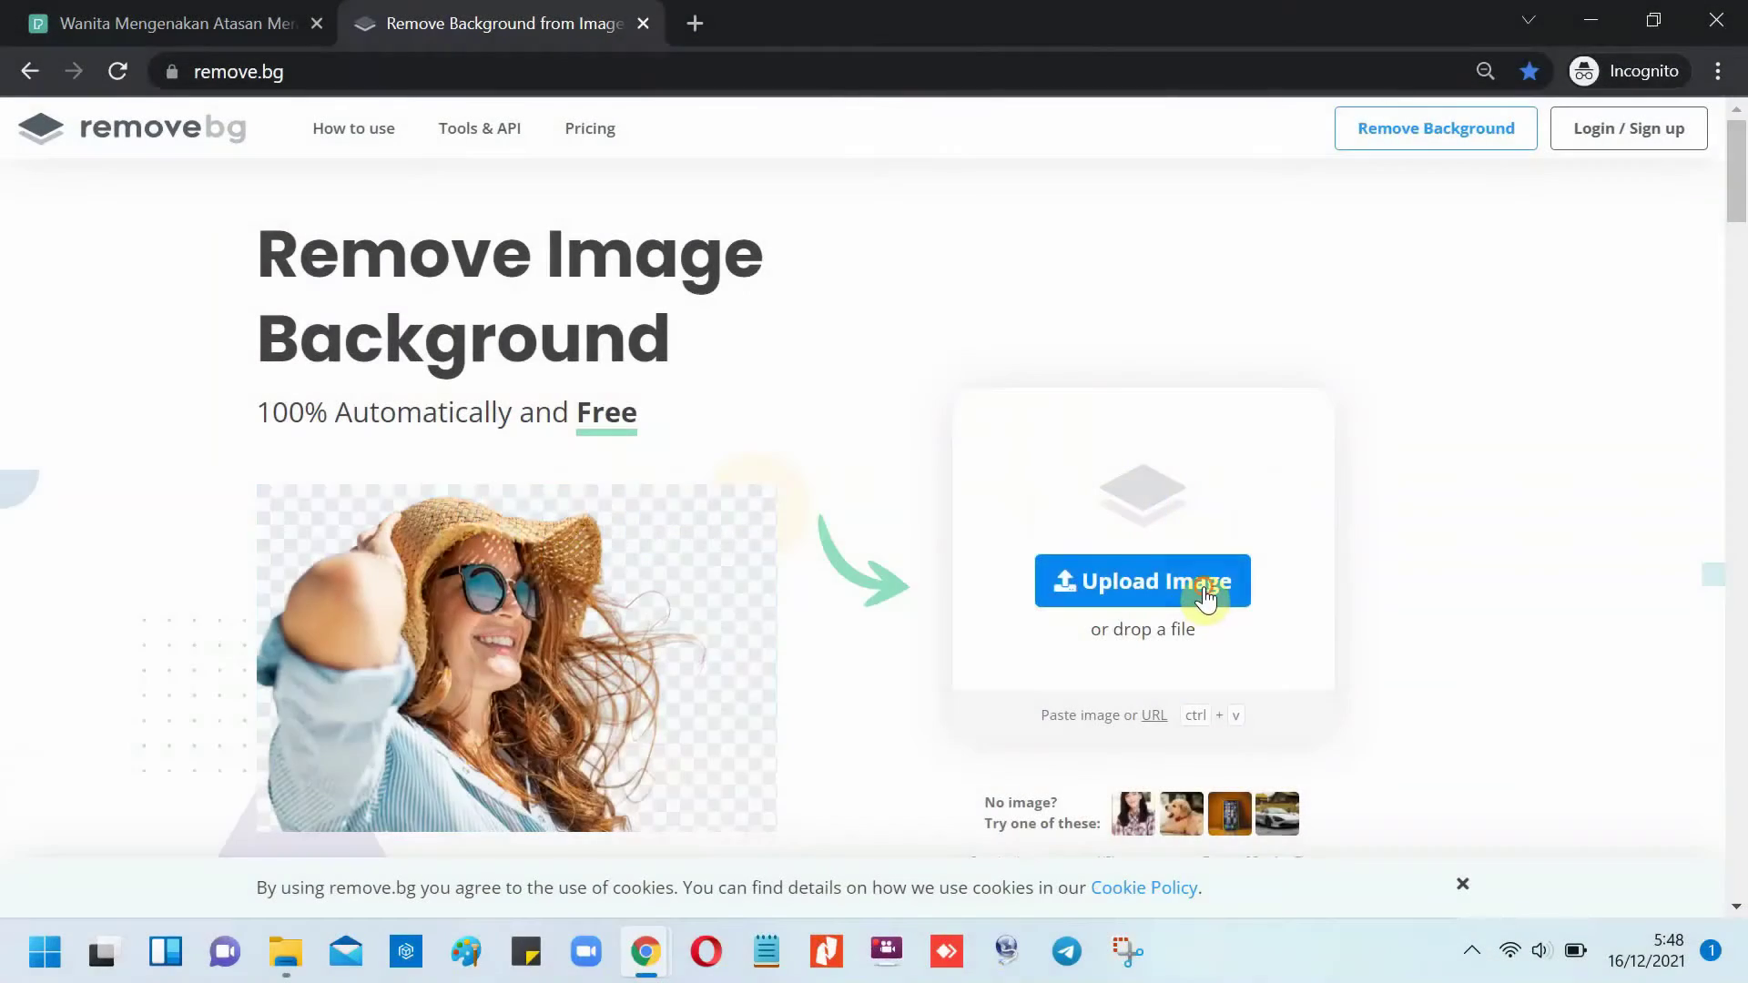
{"action": "left_click", "coordinate": [1206, 597]}
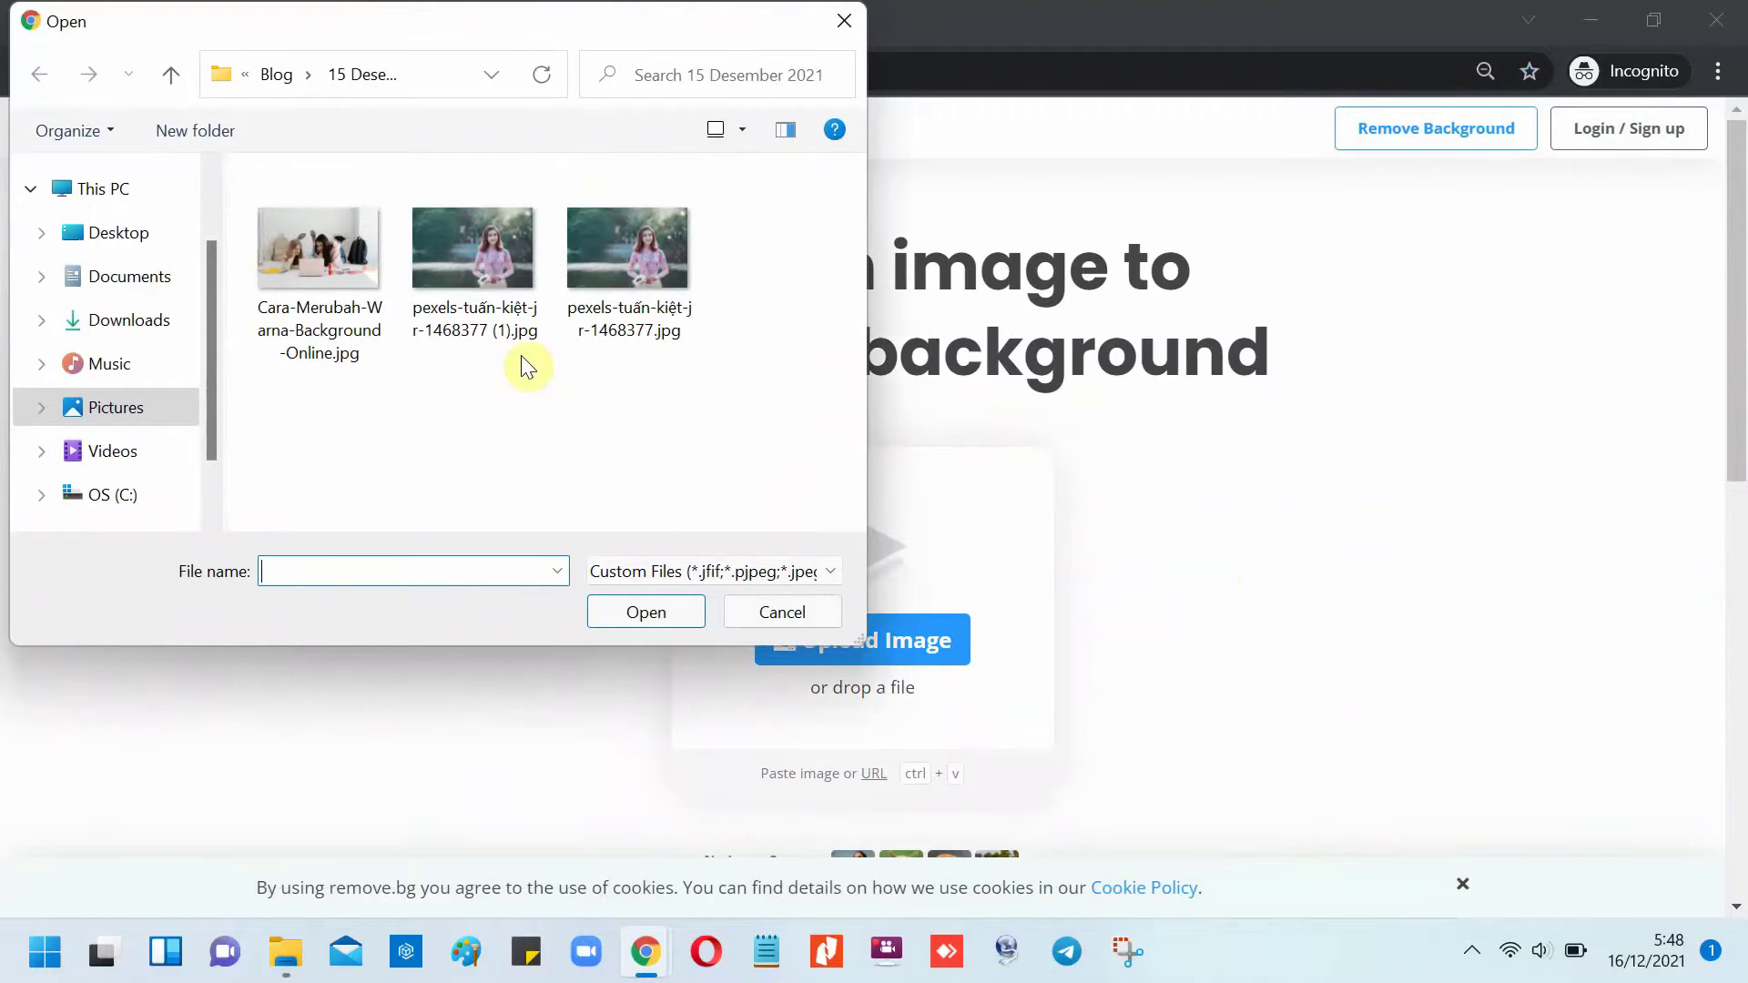
{"action": "left_click", "coordinate": [626, 324]}
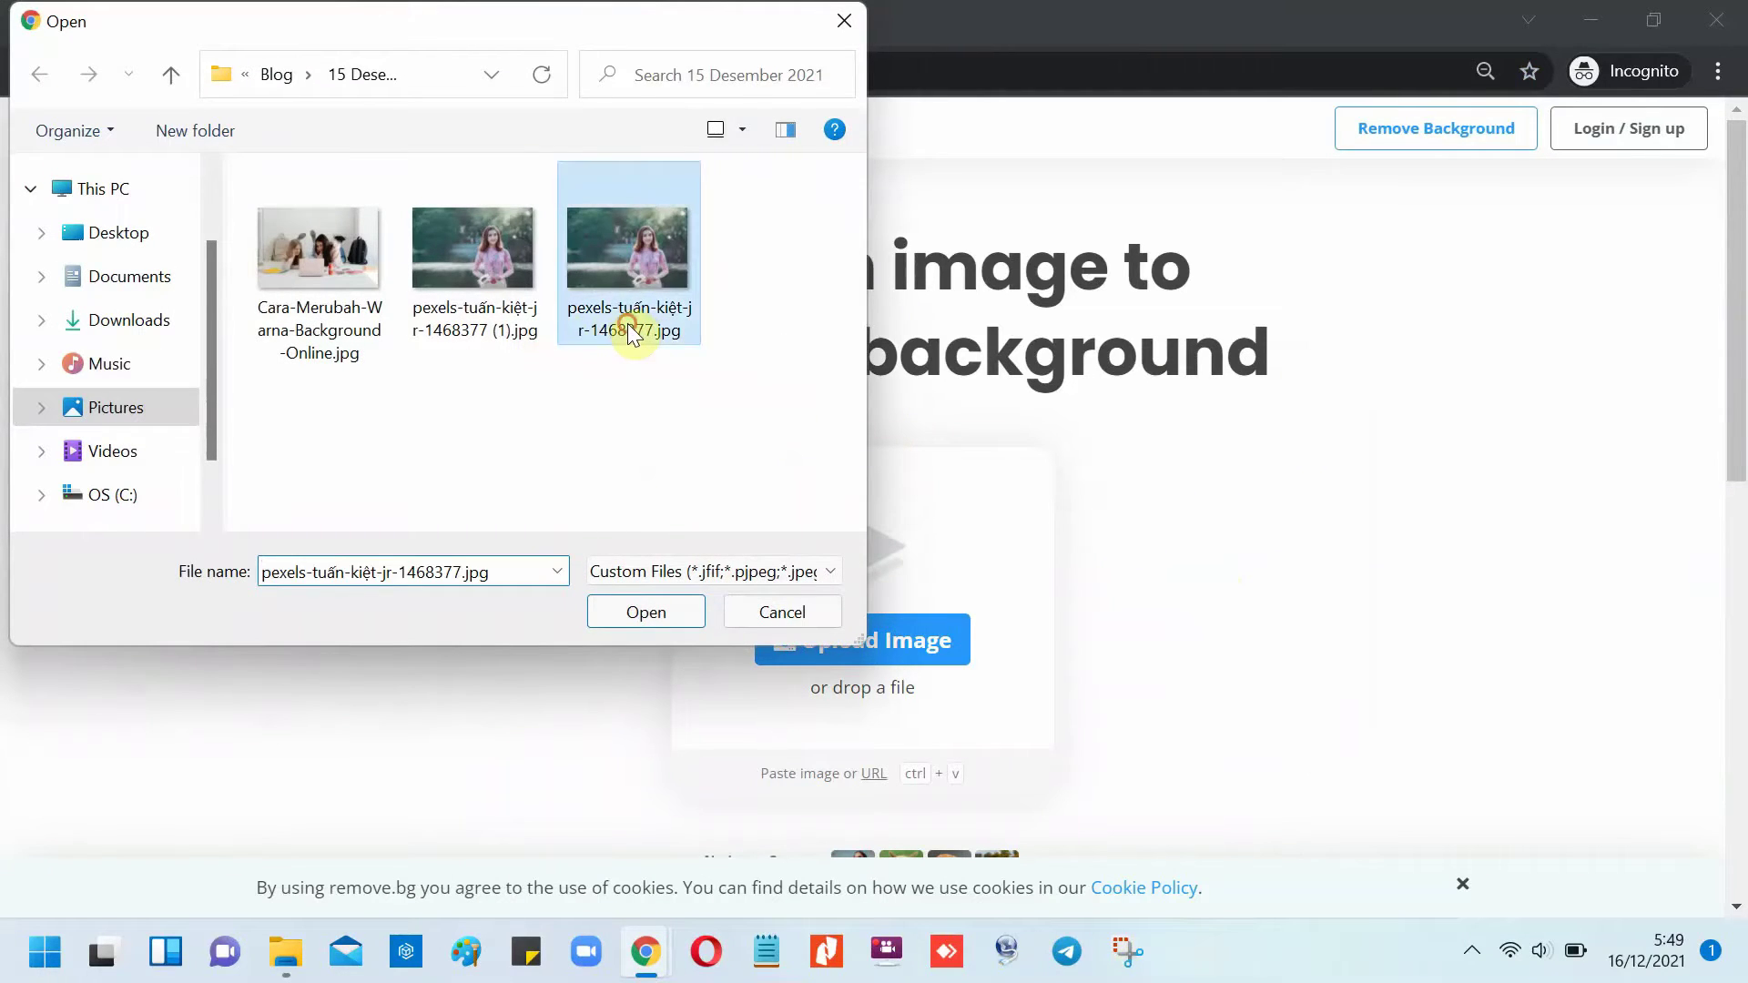
{"action": "left_click", "coordinate": [646, 613]}
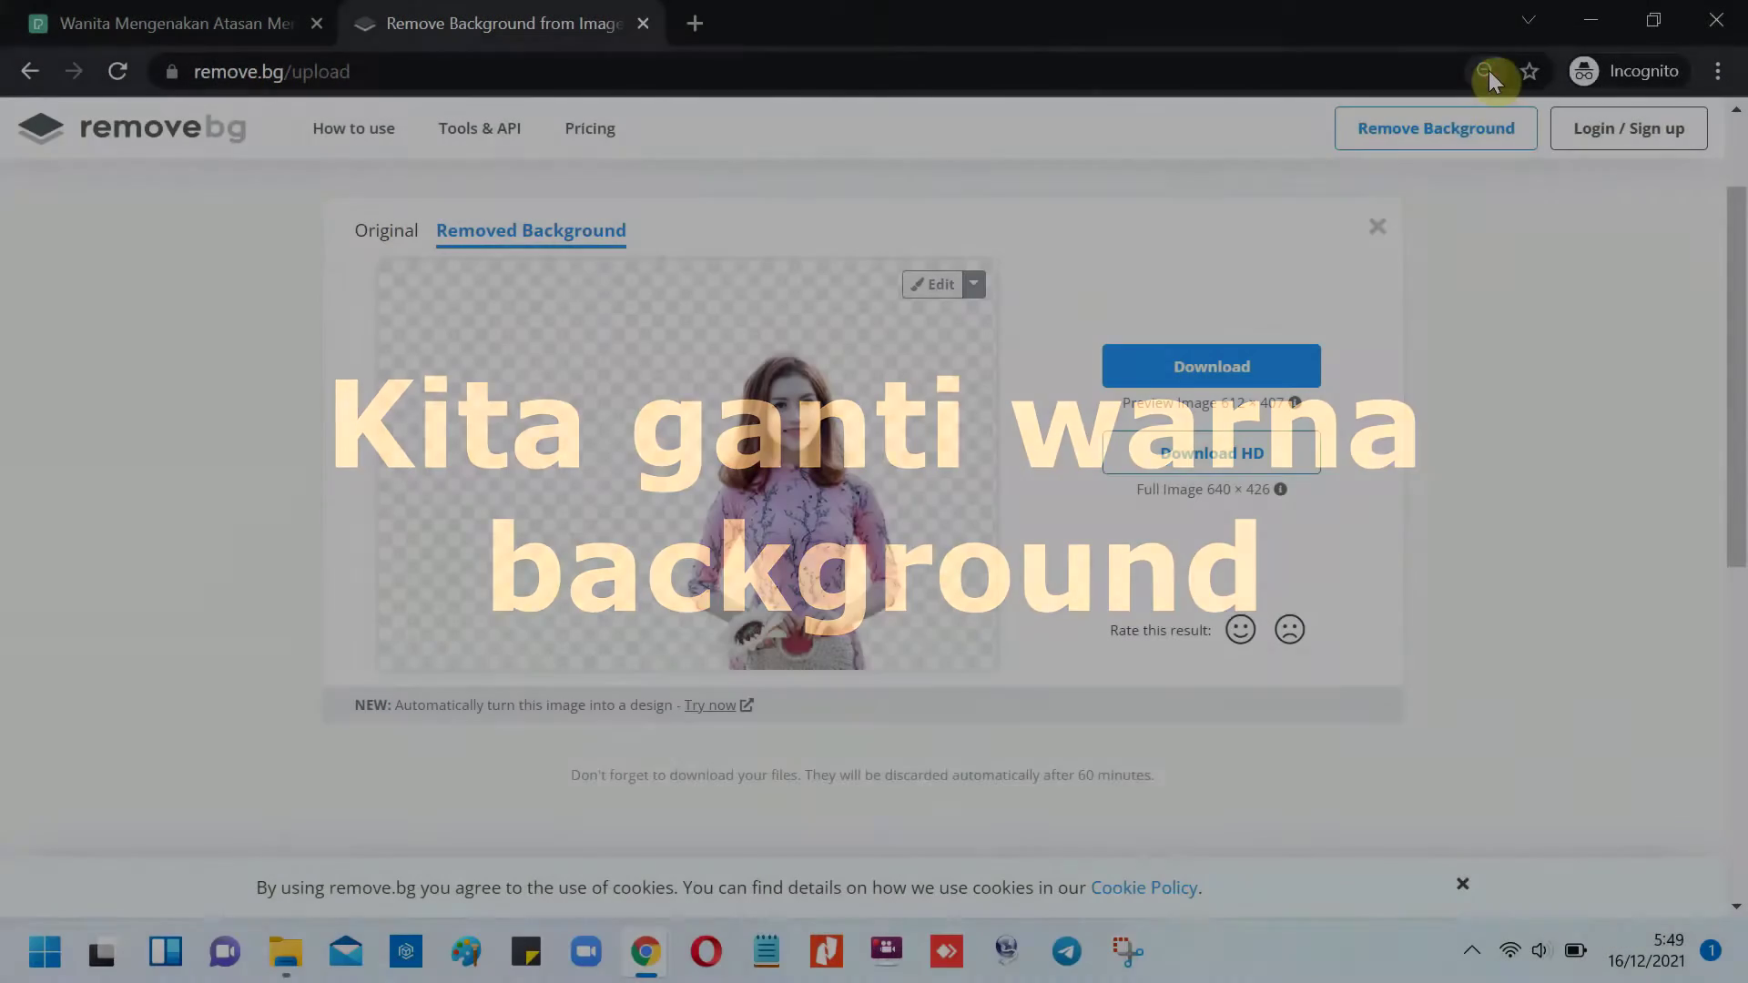
- Reset the page zoom to 100% and compare the original photo with the removed-background version
{"action": "left_click", "coordinate": [1487, 70]}
{"action": "left_click", "coordinate": [1482, 122]}
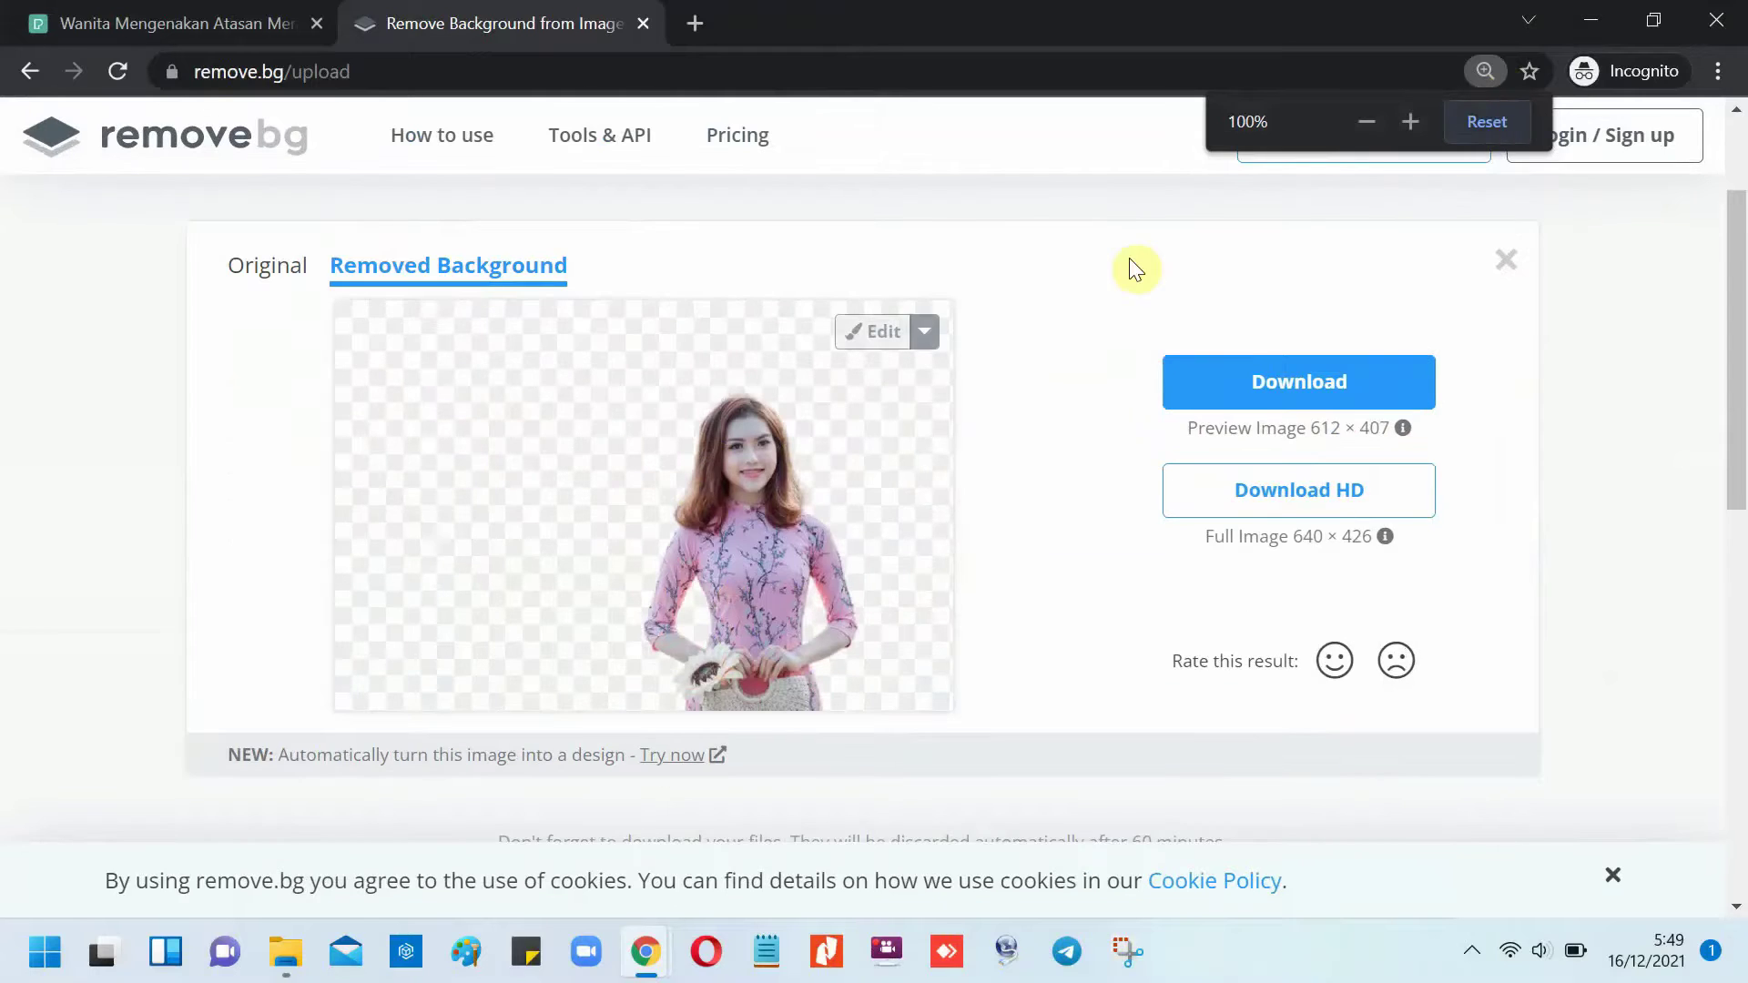
{"action": "left_click", "coordinate": [277, 271]}
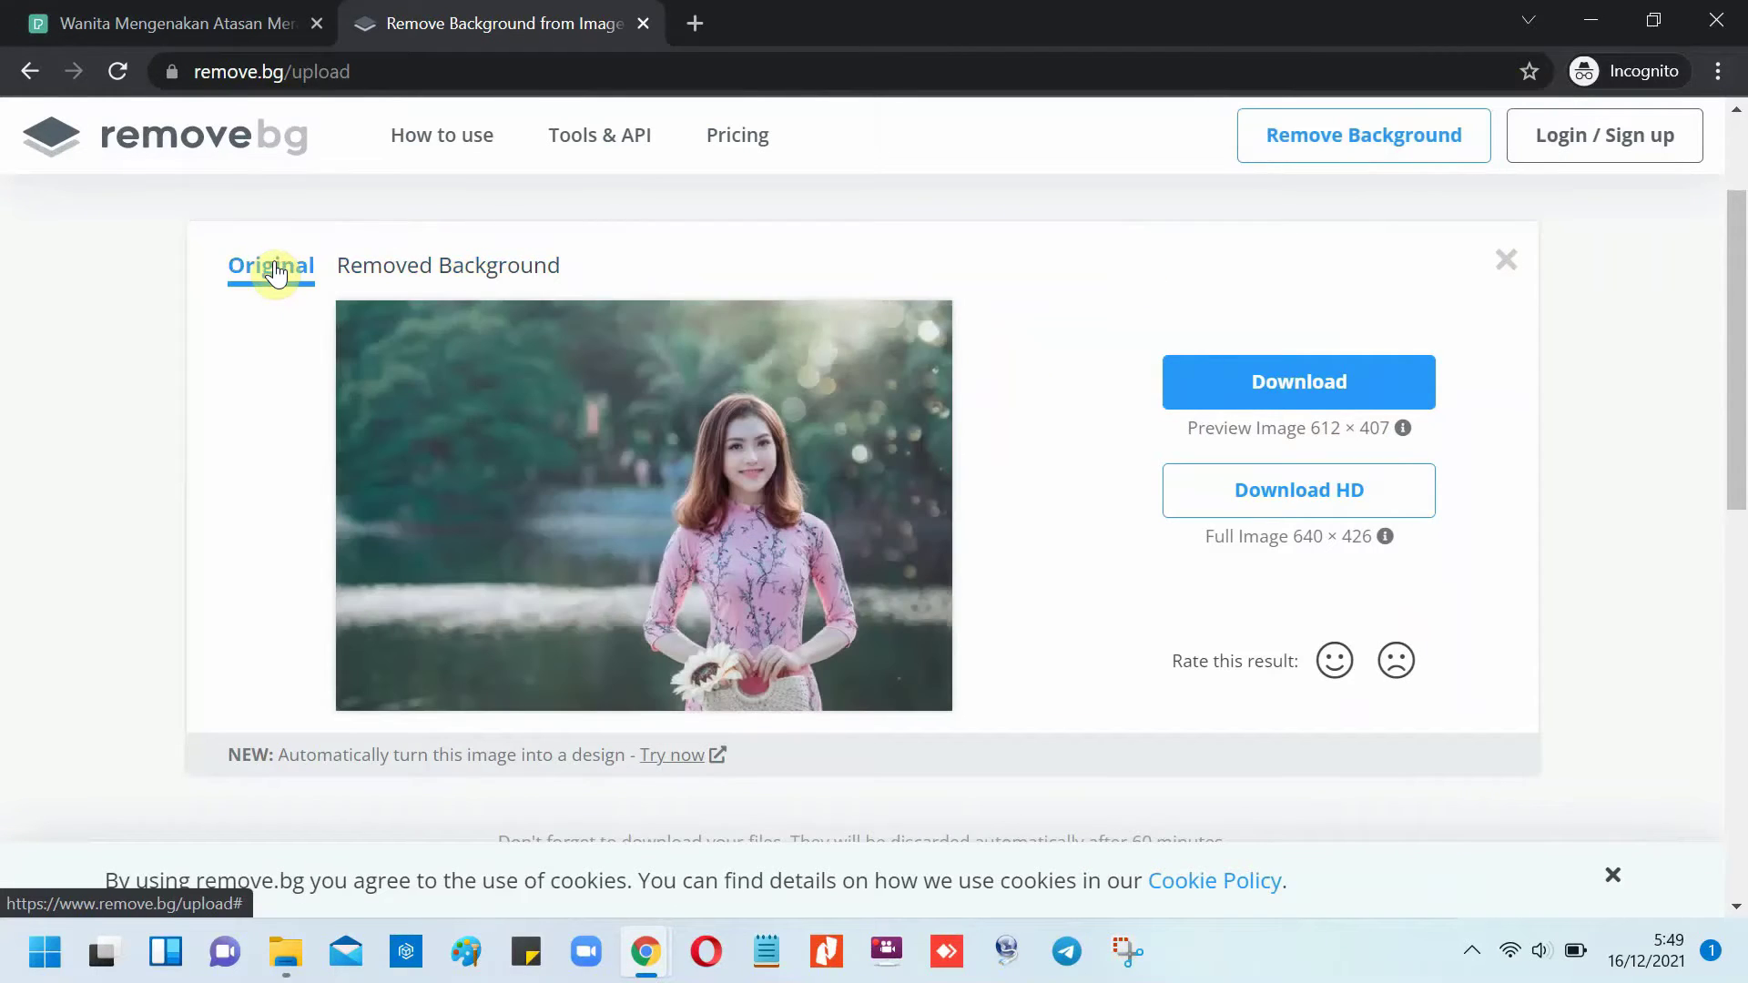
{"action": "left_click", "coordinate": [392, 270]}
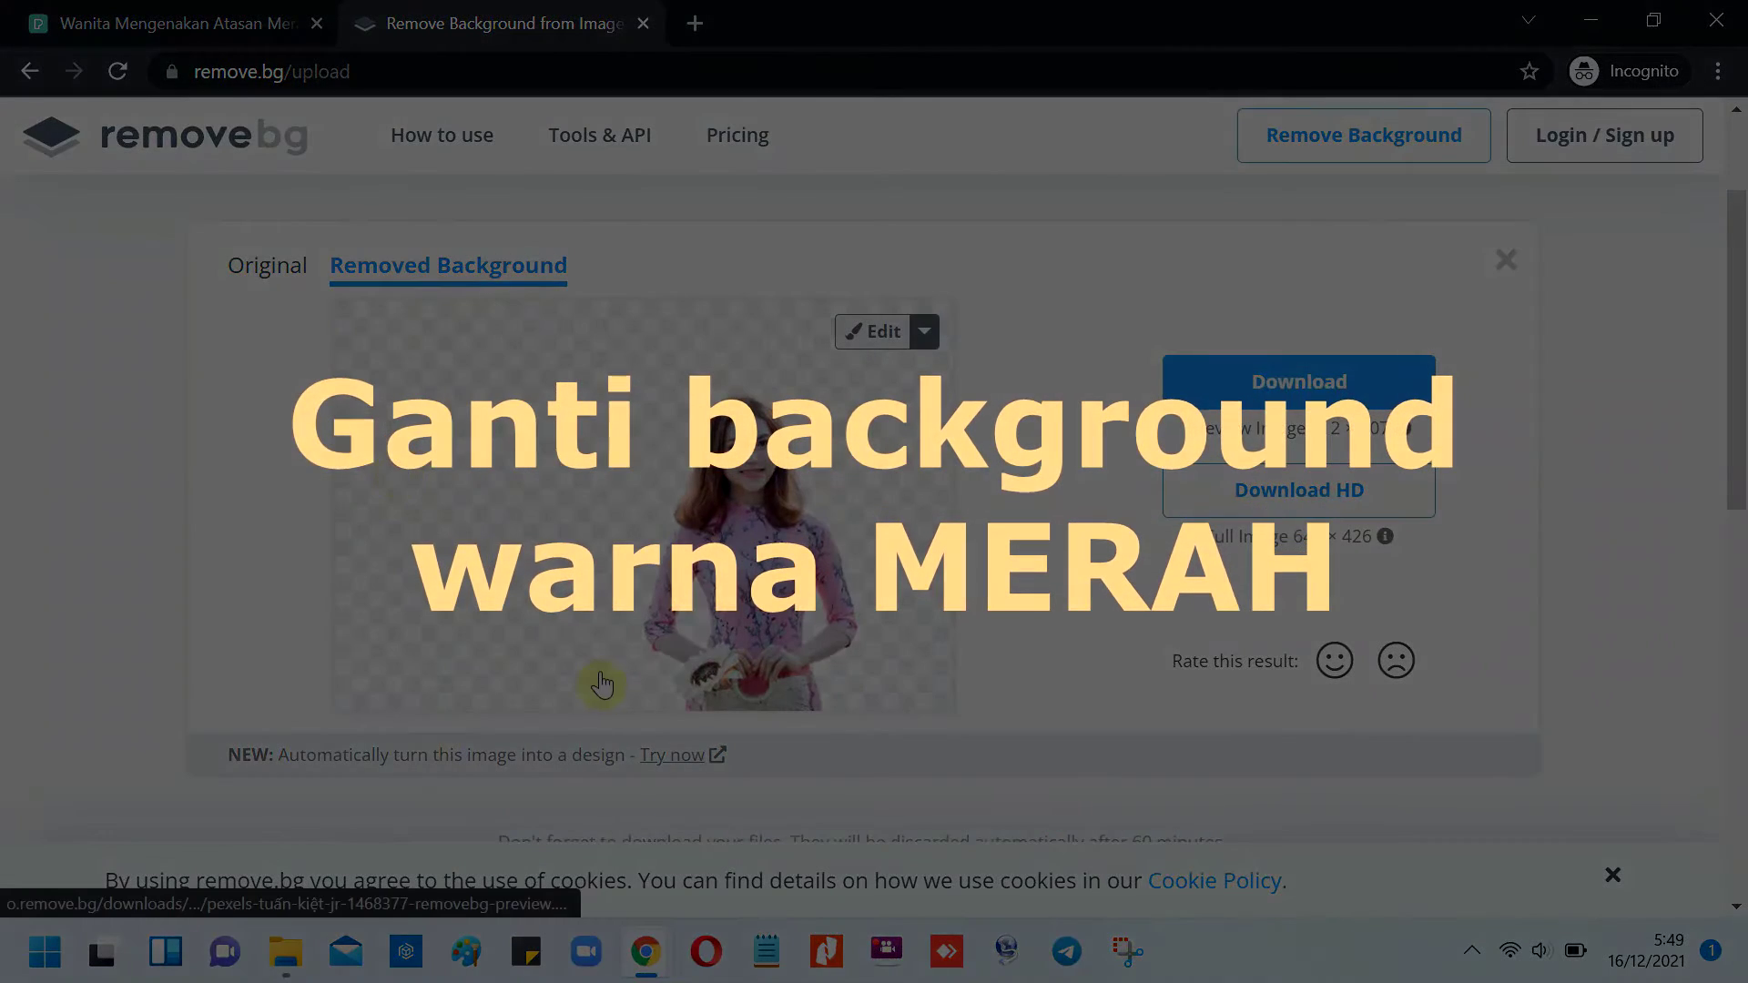
- Switch to the Blogger post editor window and copy the red hex code #FF0000 from the Background MERAH section
{"action": "mouse_move", "coordinate": [653, 967]}
{"action": "left_click", "coordinate": [527, 849]}
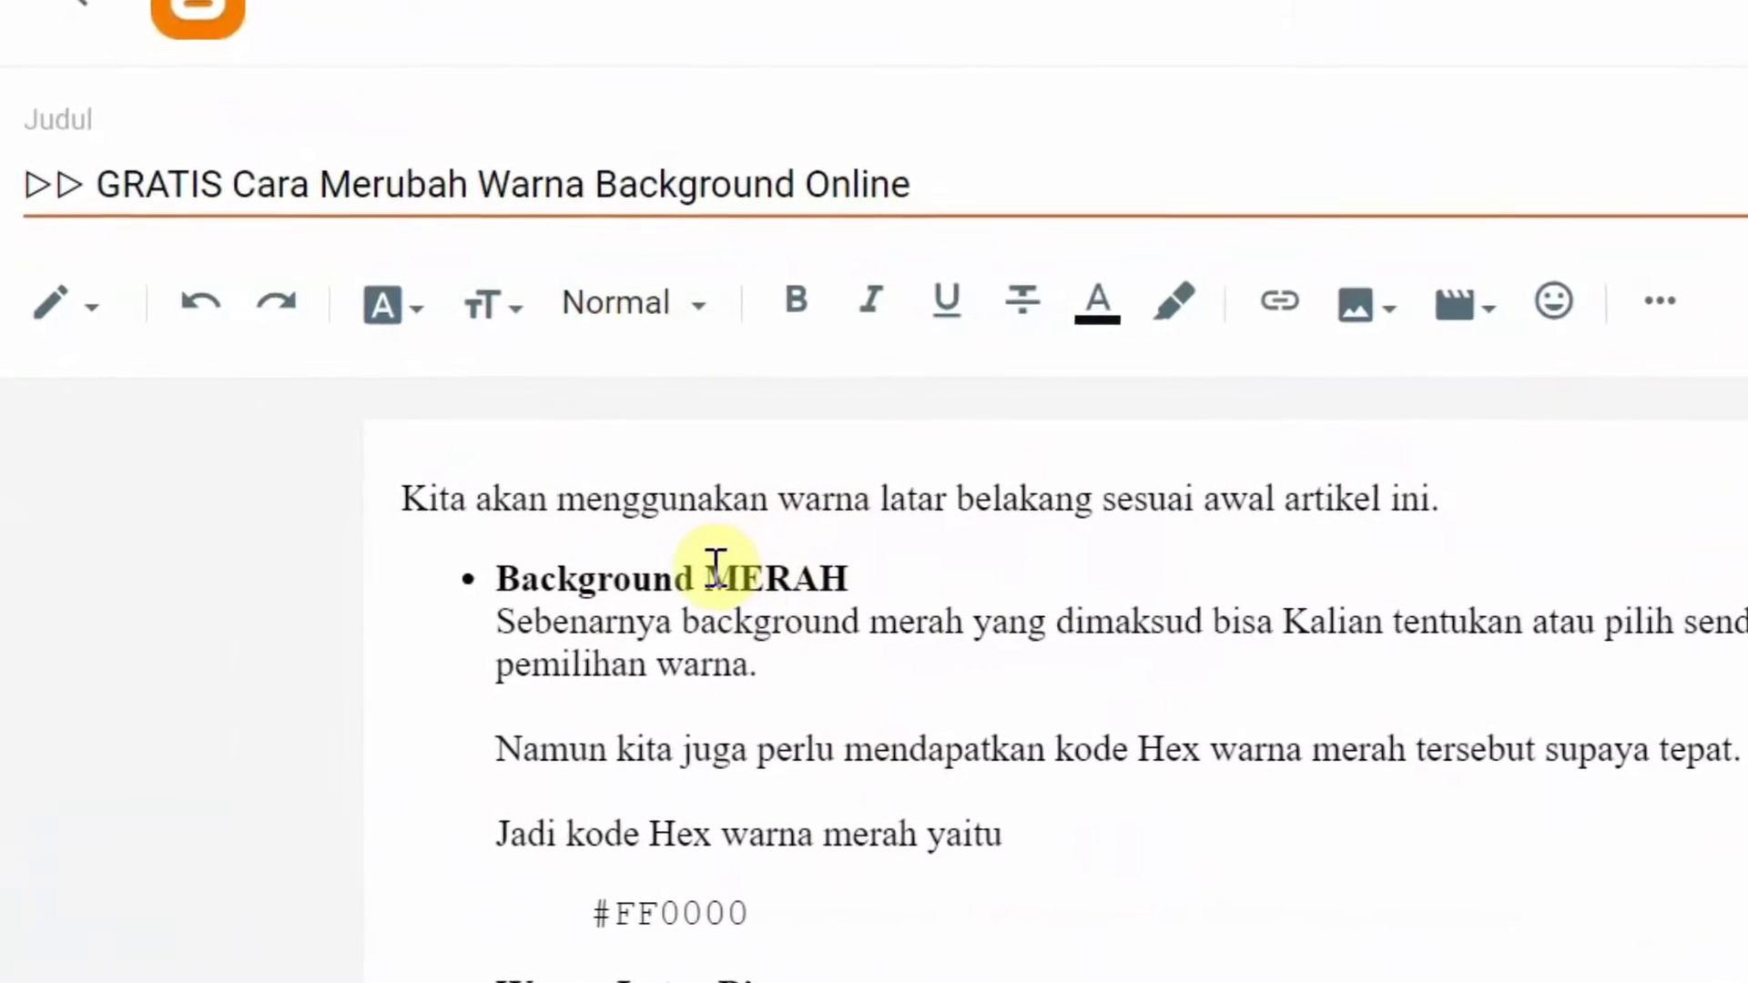
{"action": "left_click_drag", "start_coordinate": [606, 546], "coordinate": [689, 544]}
{"action": "left_click_drag", "start_coordinate": [825, 584], "coordinate": [871, 585]}
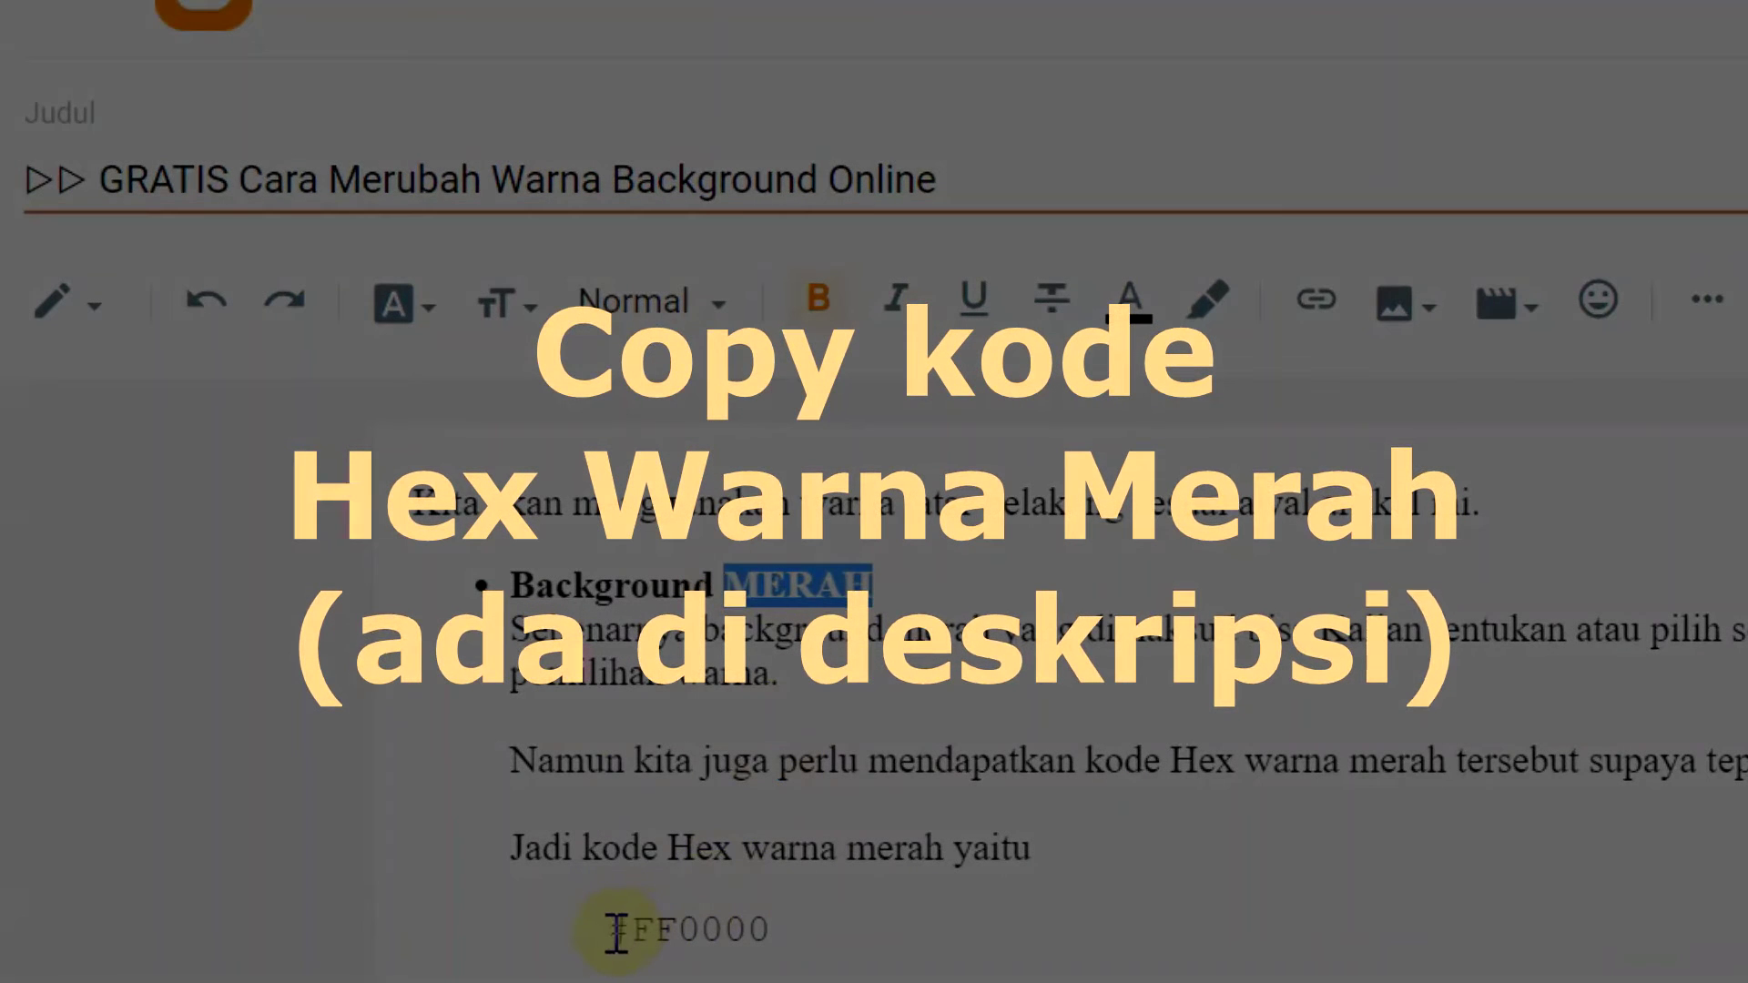
{"action": "left_click", "coordinate": [605, 929]}
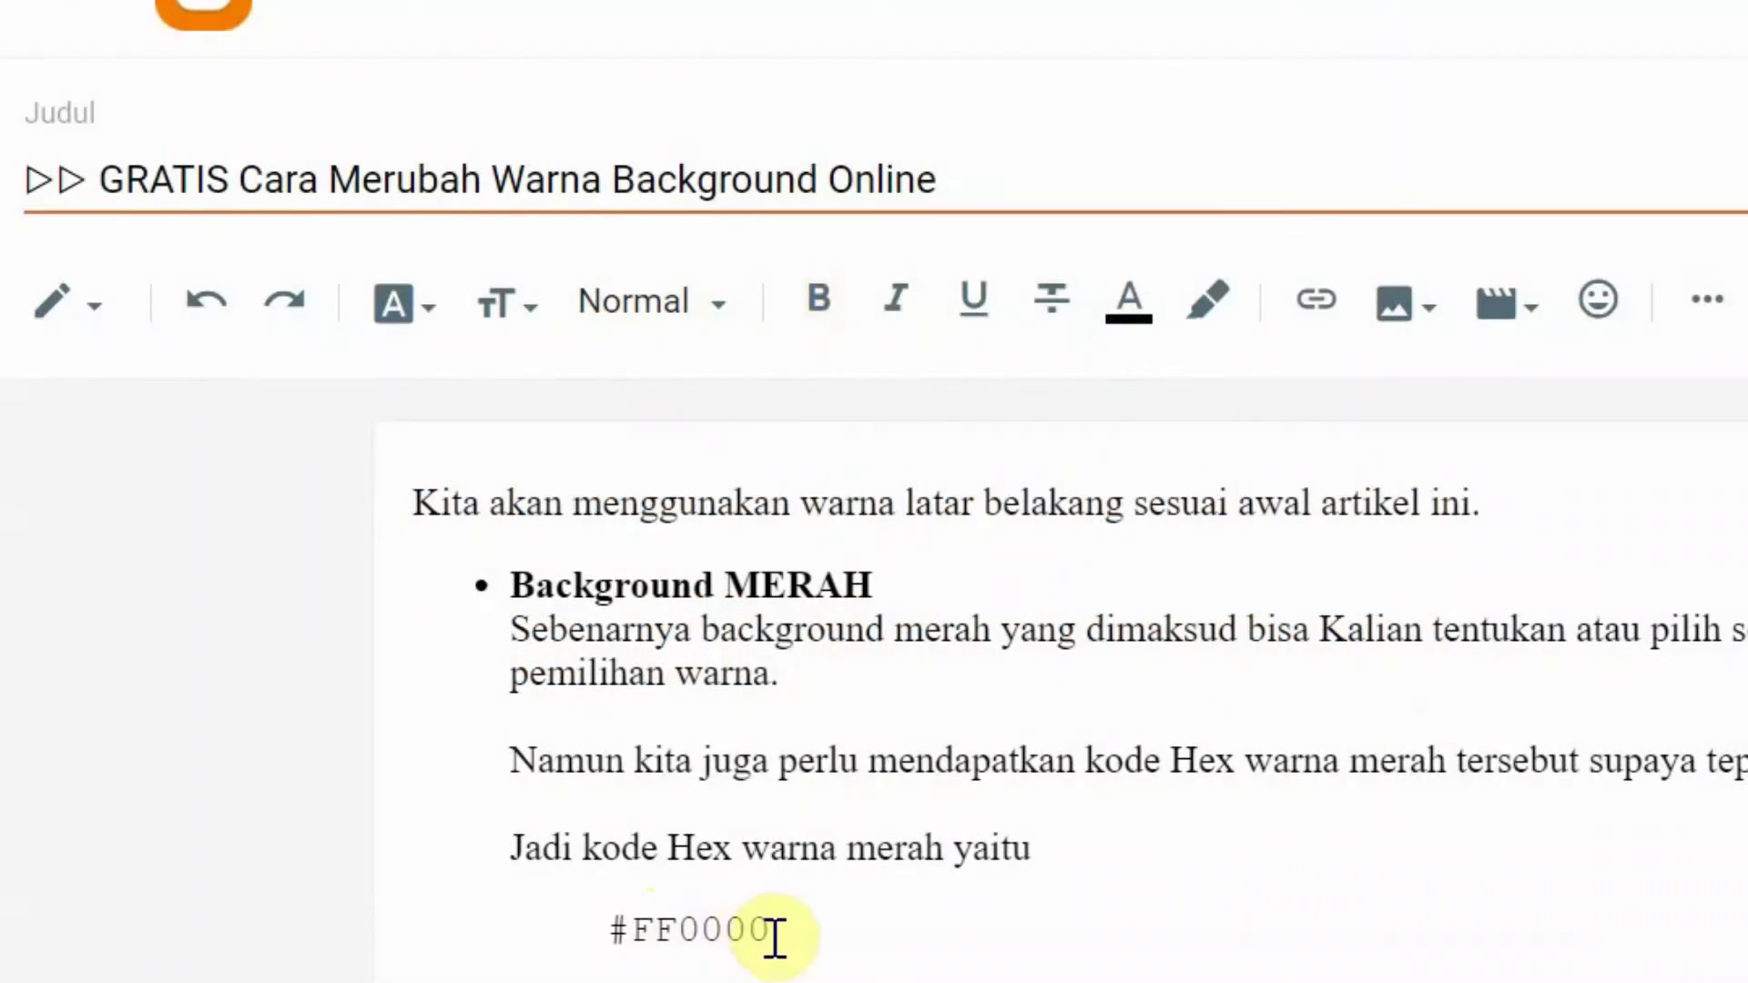
{"action": "left_click", "coordinate": [776, 936], "text": "shift"}
{"action": "right_click", "coordinate": [728, 924]}
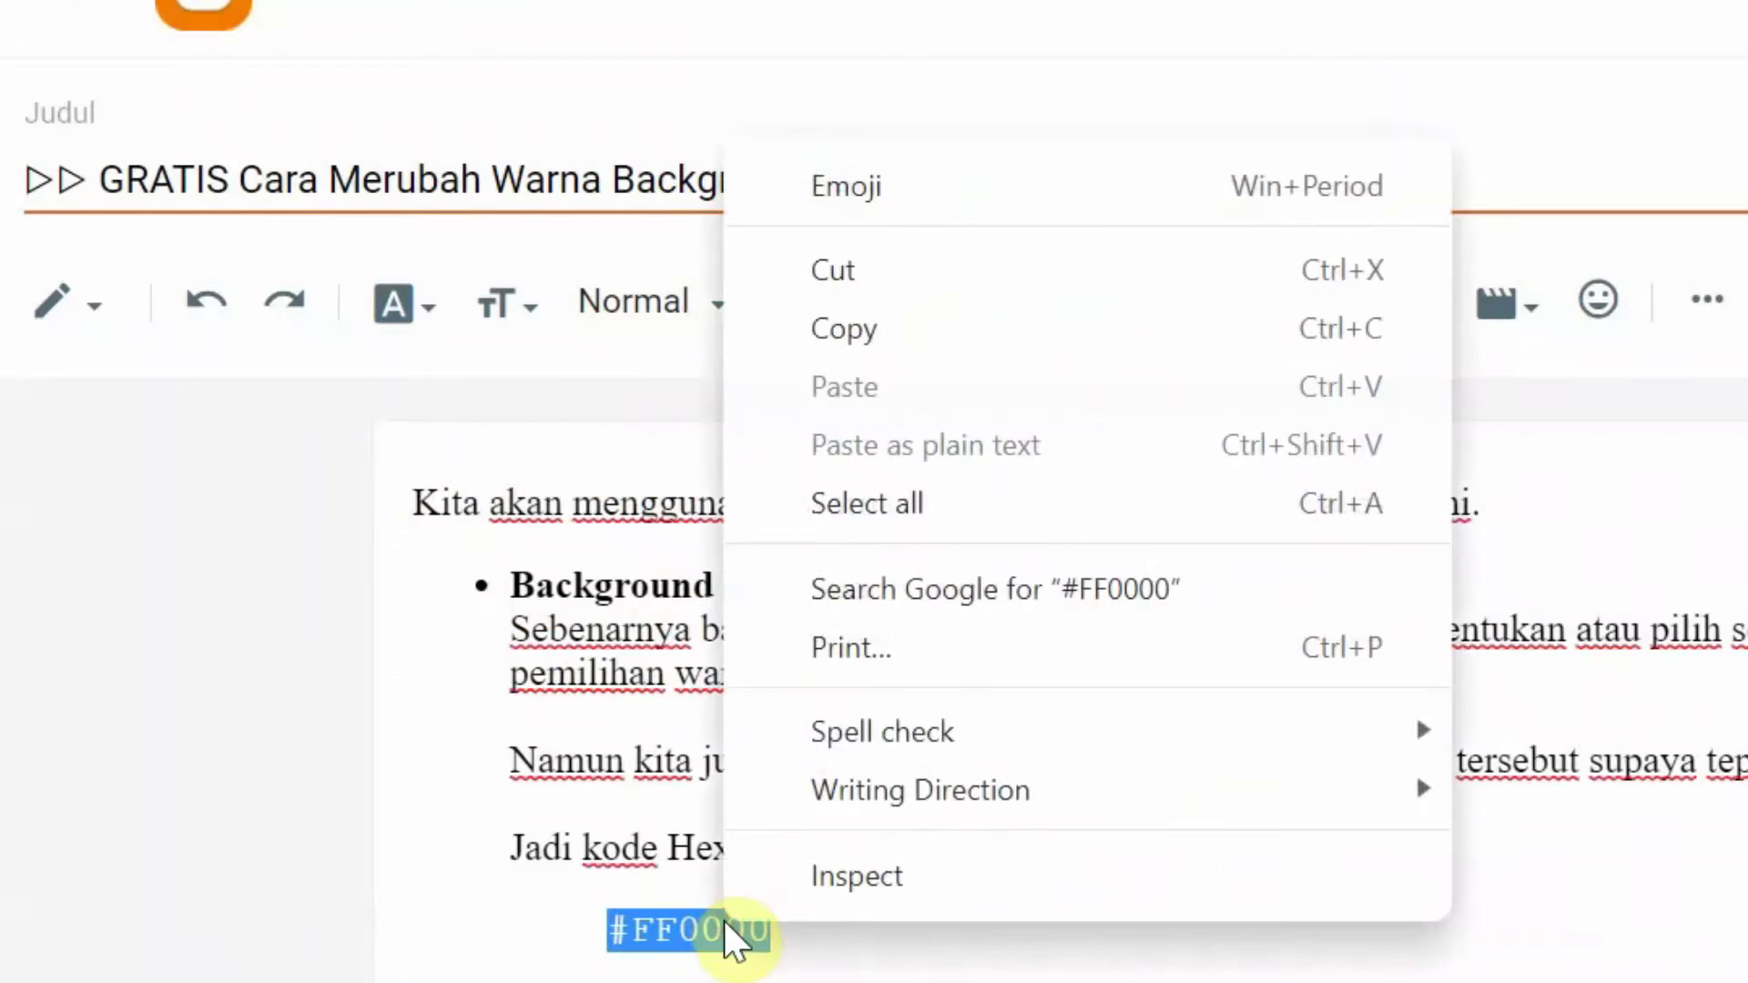
{"action": "left_click", "coordinate": [838, 330]}
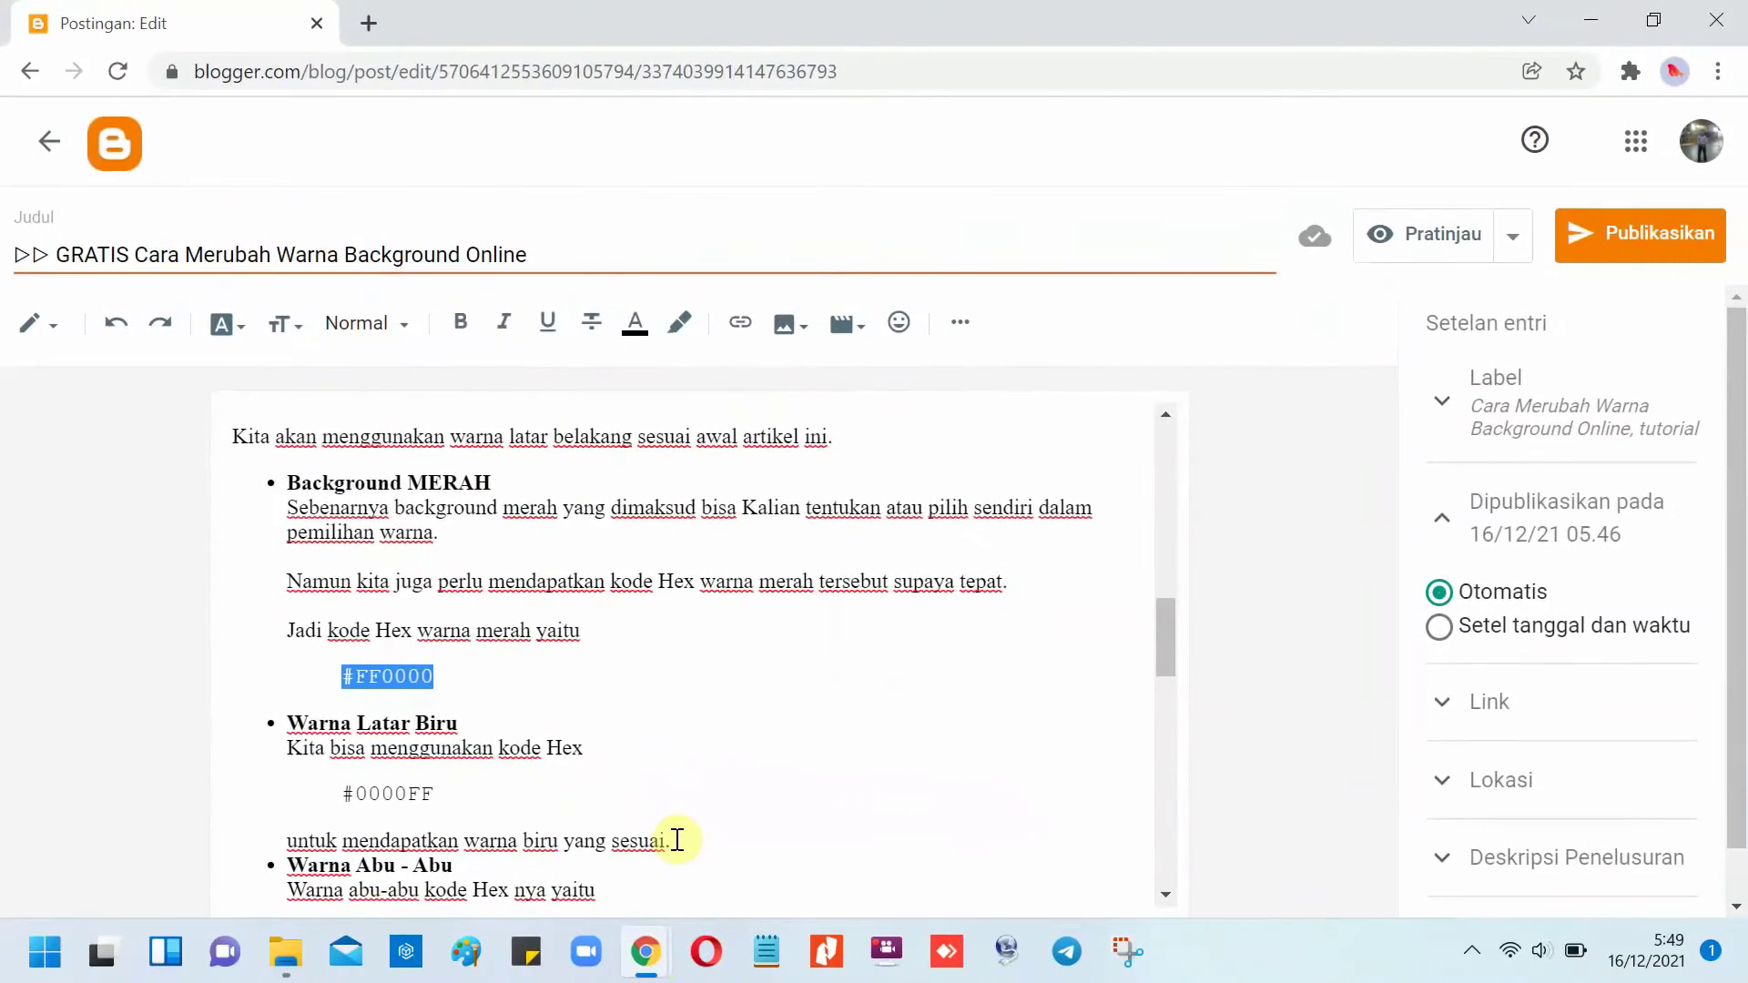
- Switch back to the incognito remove.bg window and edit the cut-out photo to have the custom solid background colour #FF0000
{"action": "key", "text": "alt+Tab"}
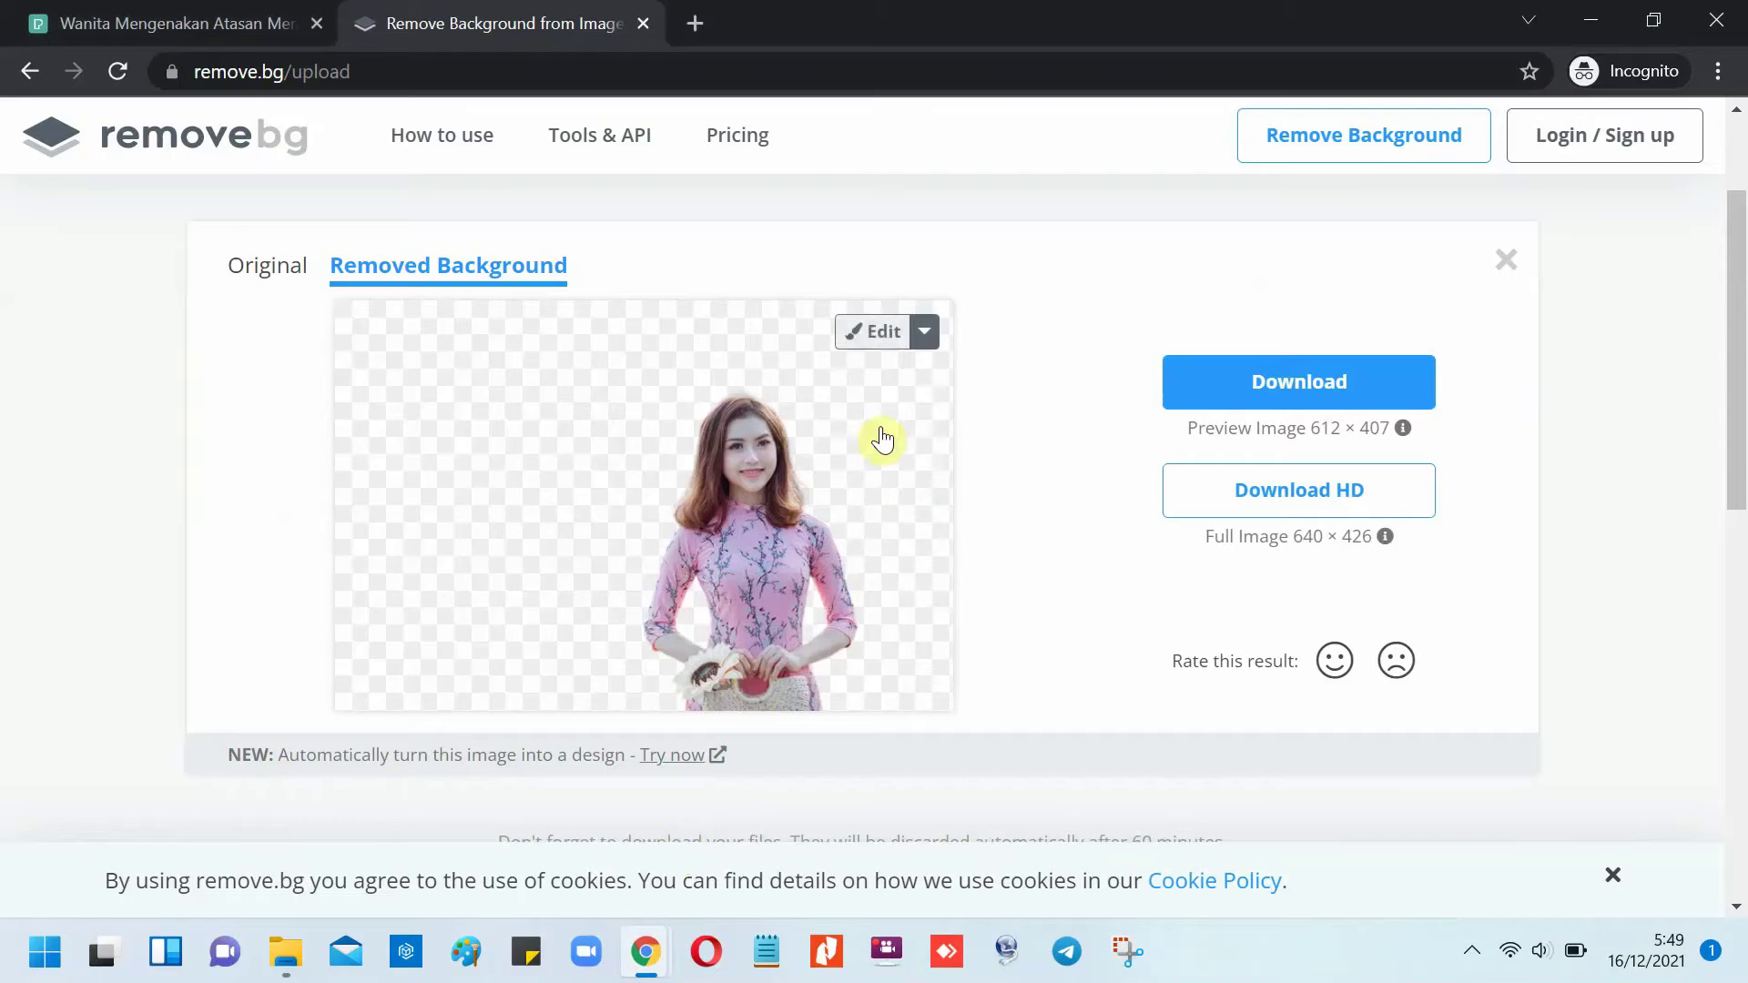
{"action": "left_click", "coordinate": [882, 337]}
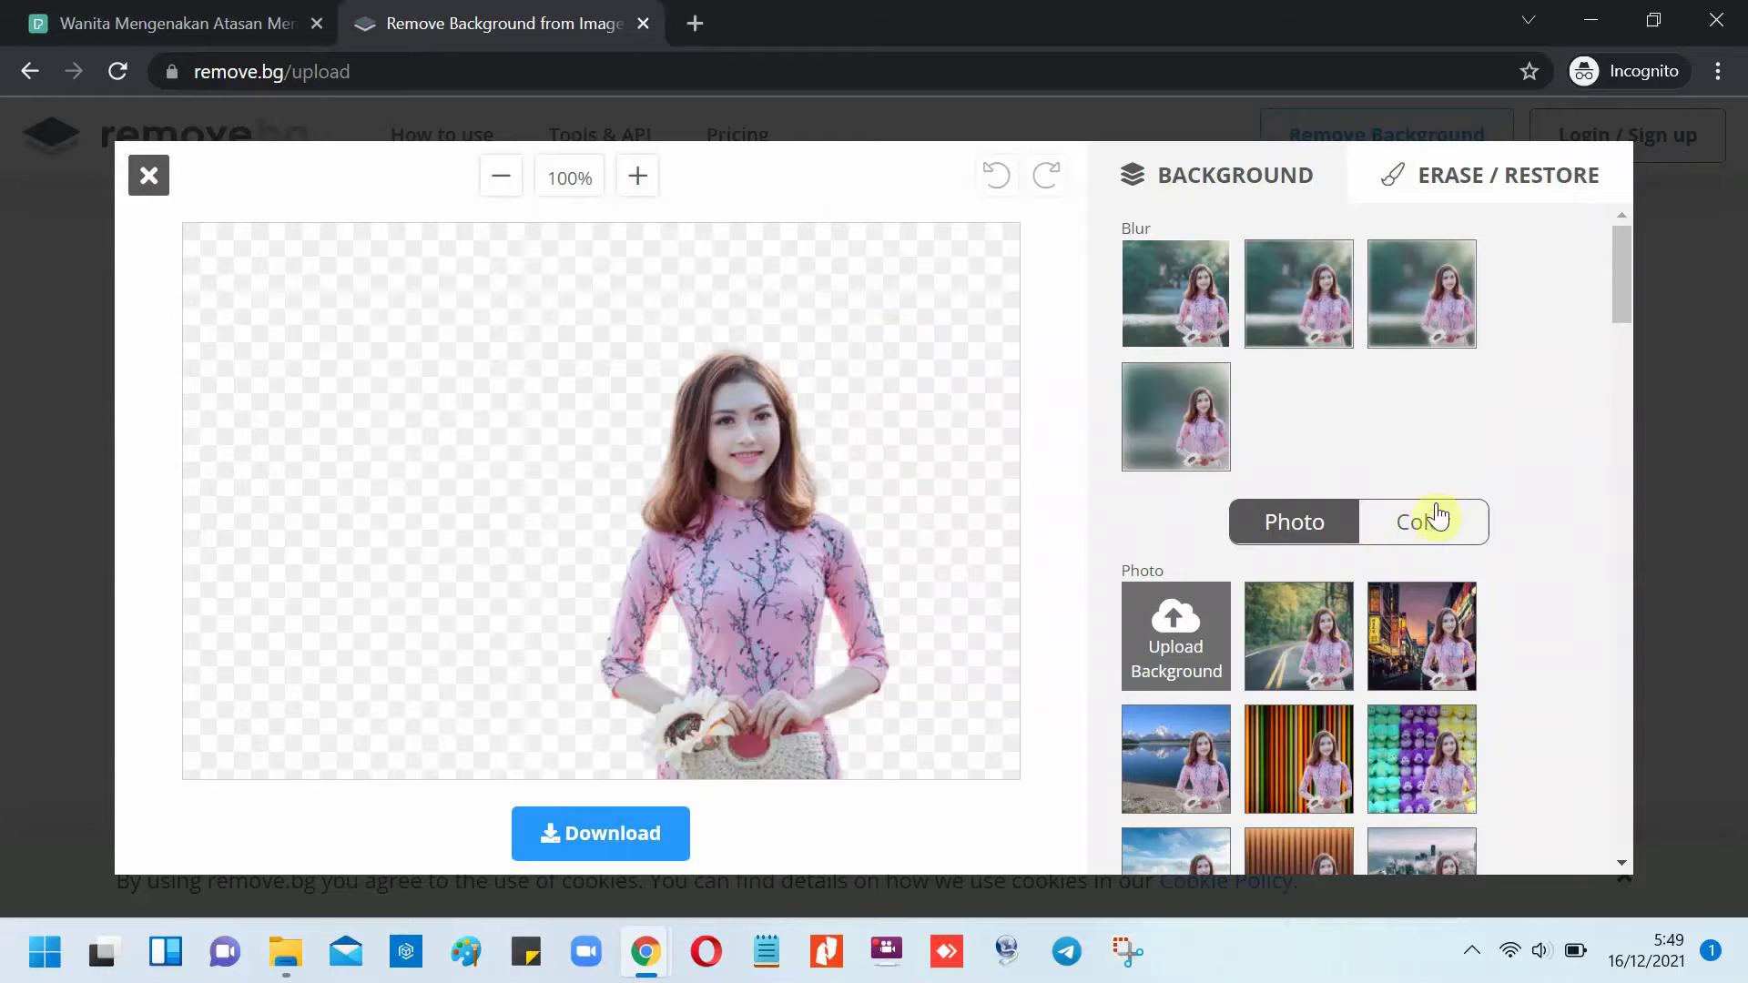
{"action": "left_click", "coordinate": [1420, 538]}
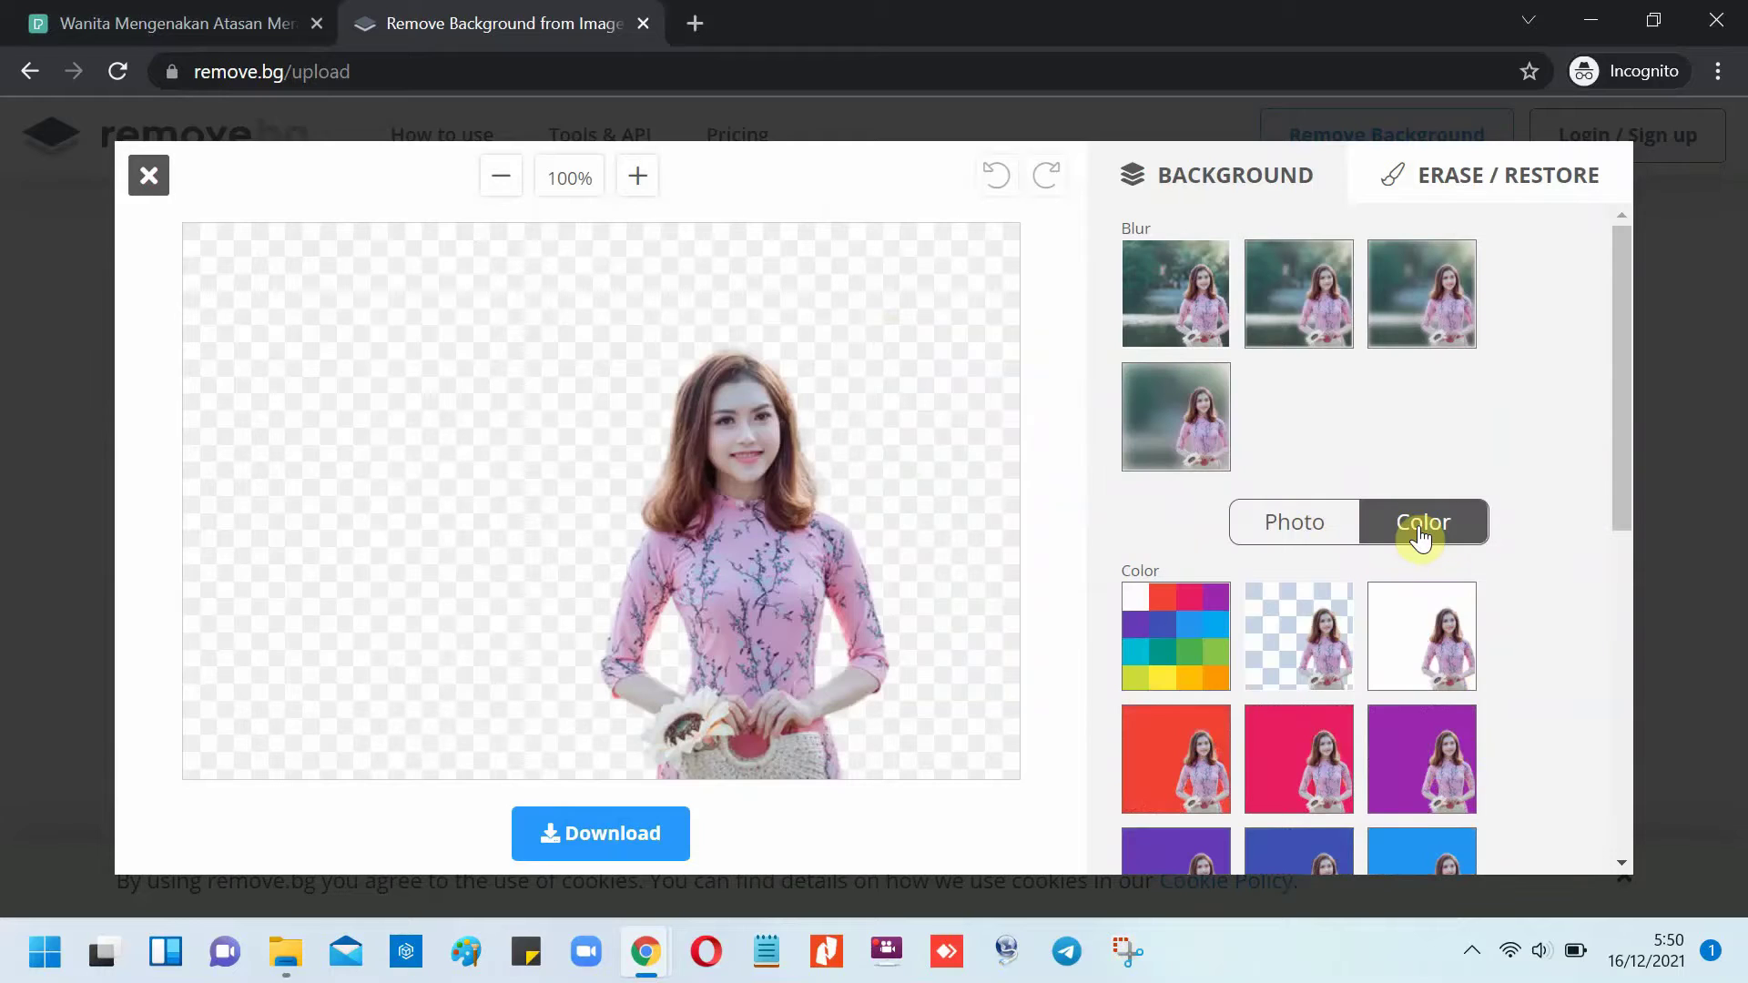
{"action": "left_click", "coordinate": [1197, 631]}
{"action": "left_click", "coordinate": [1175, 645]}
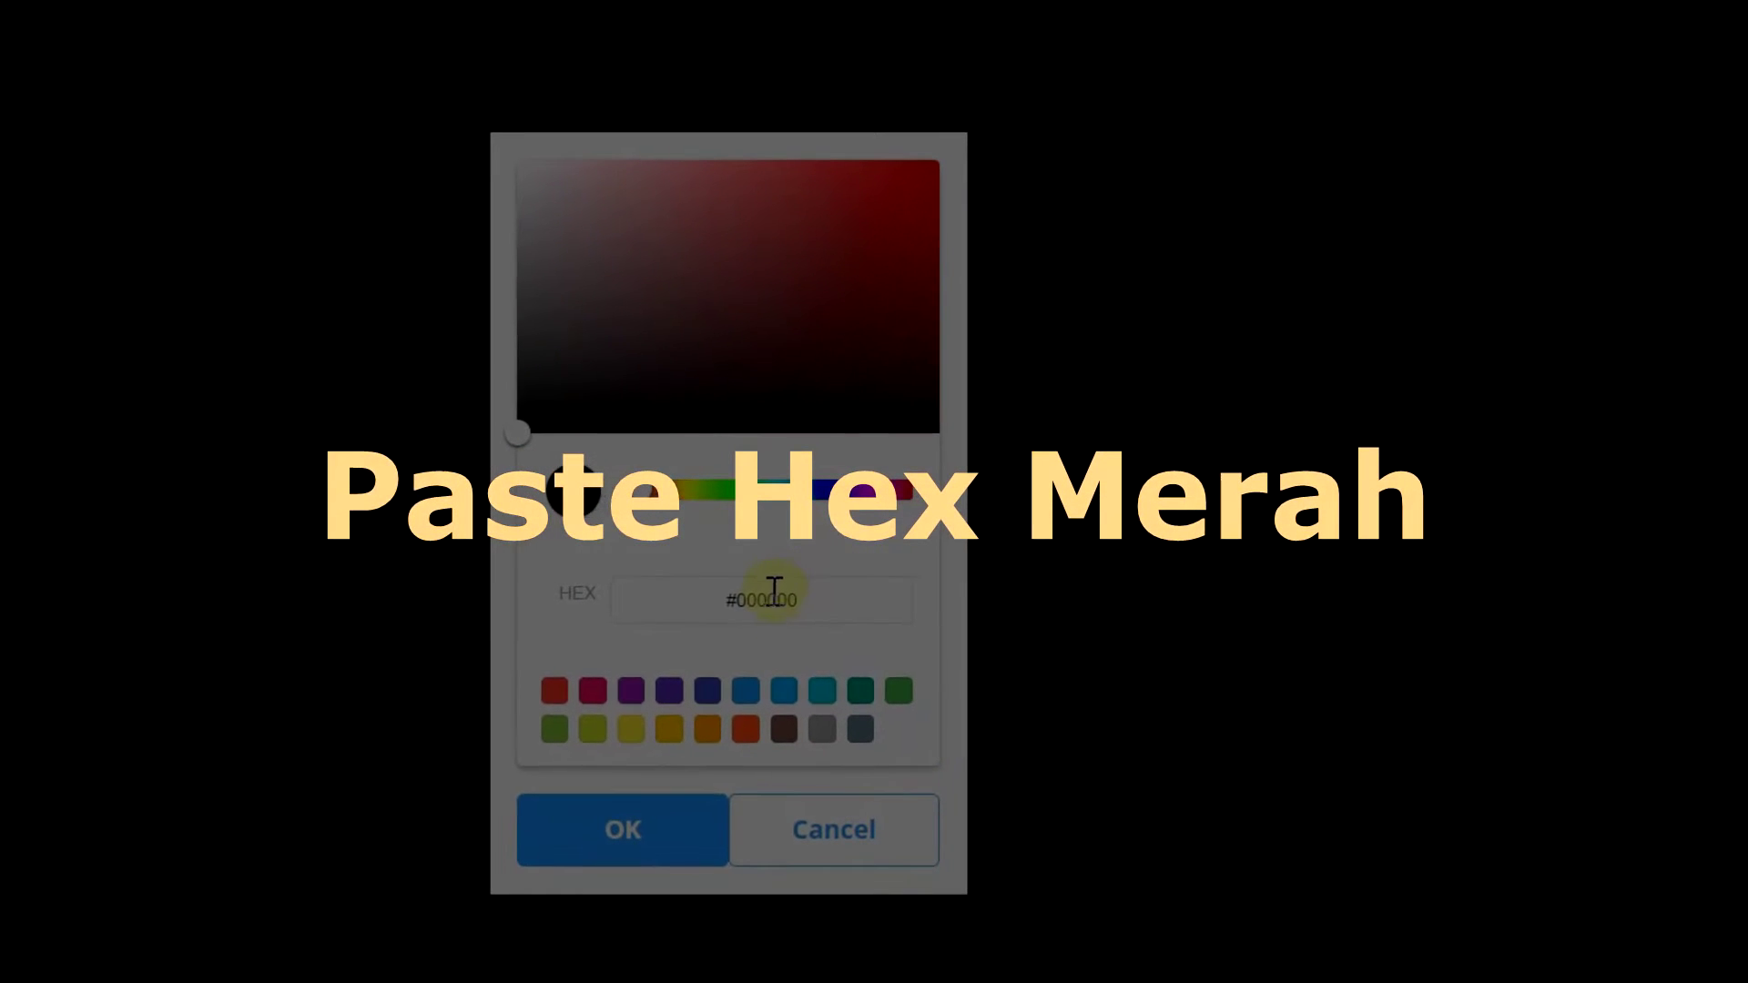
{"action": "left_click", "coordinate": [774, 592]}
{"action": "right_click", "coordinate": [772, 592]}
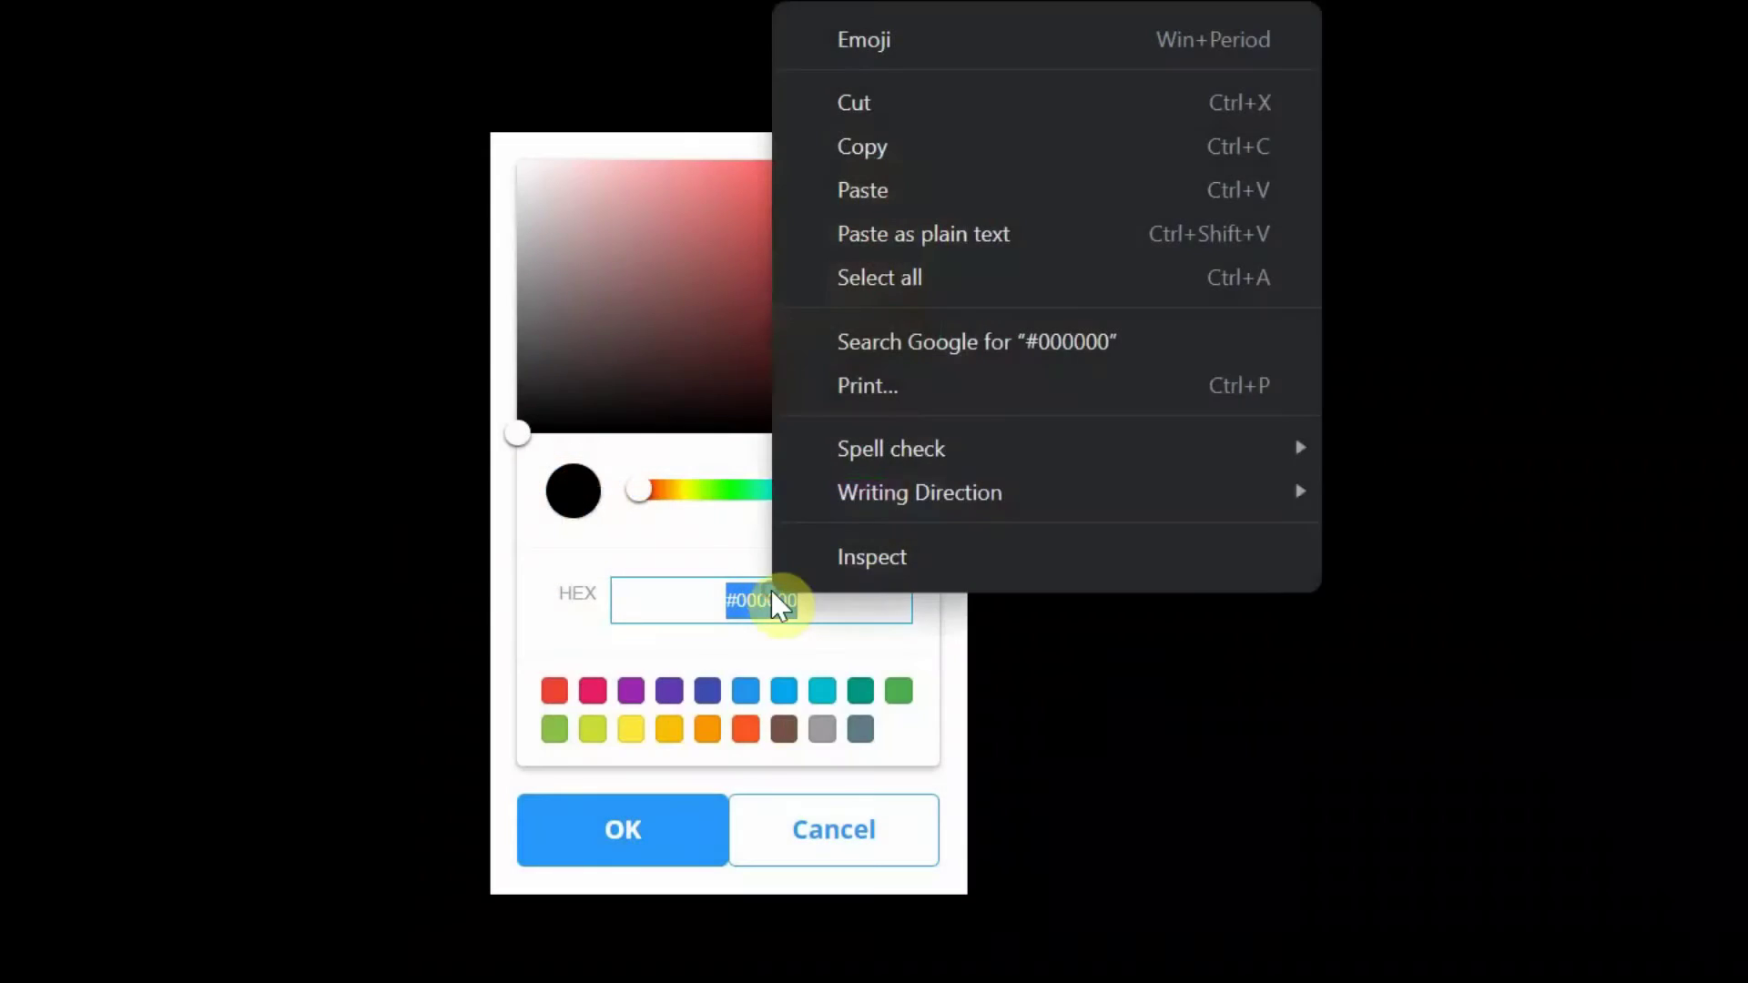
{"action": "left_click", "coordinate": [897, 182]}
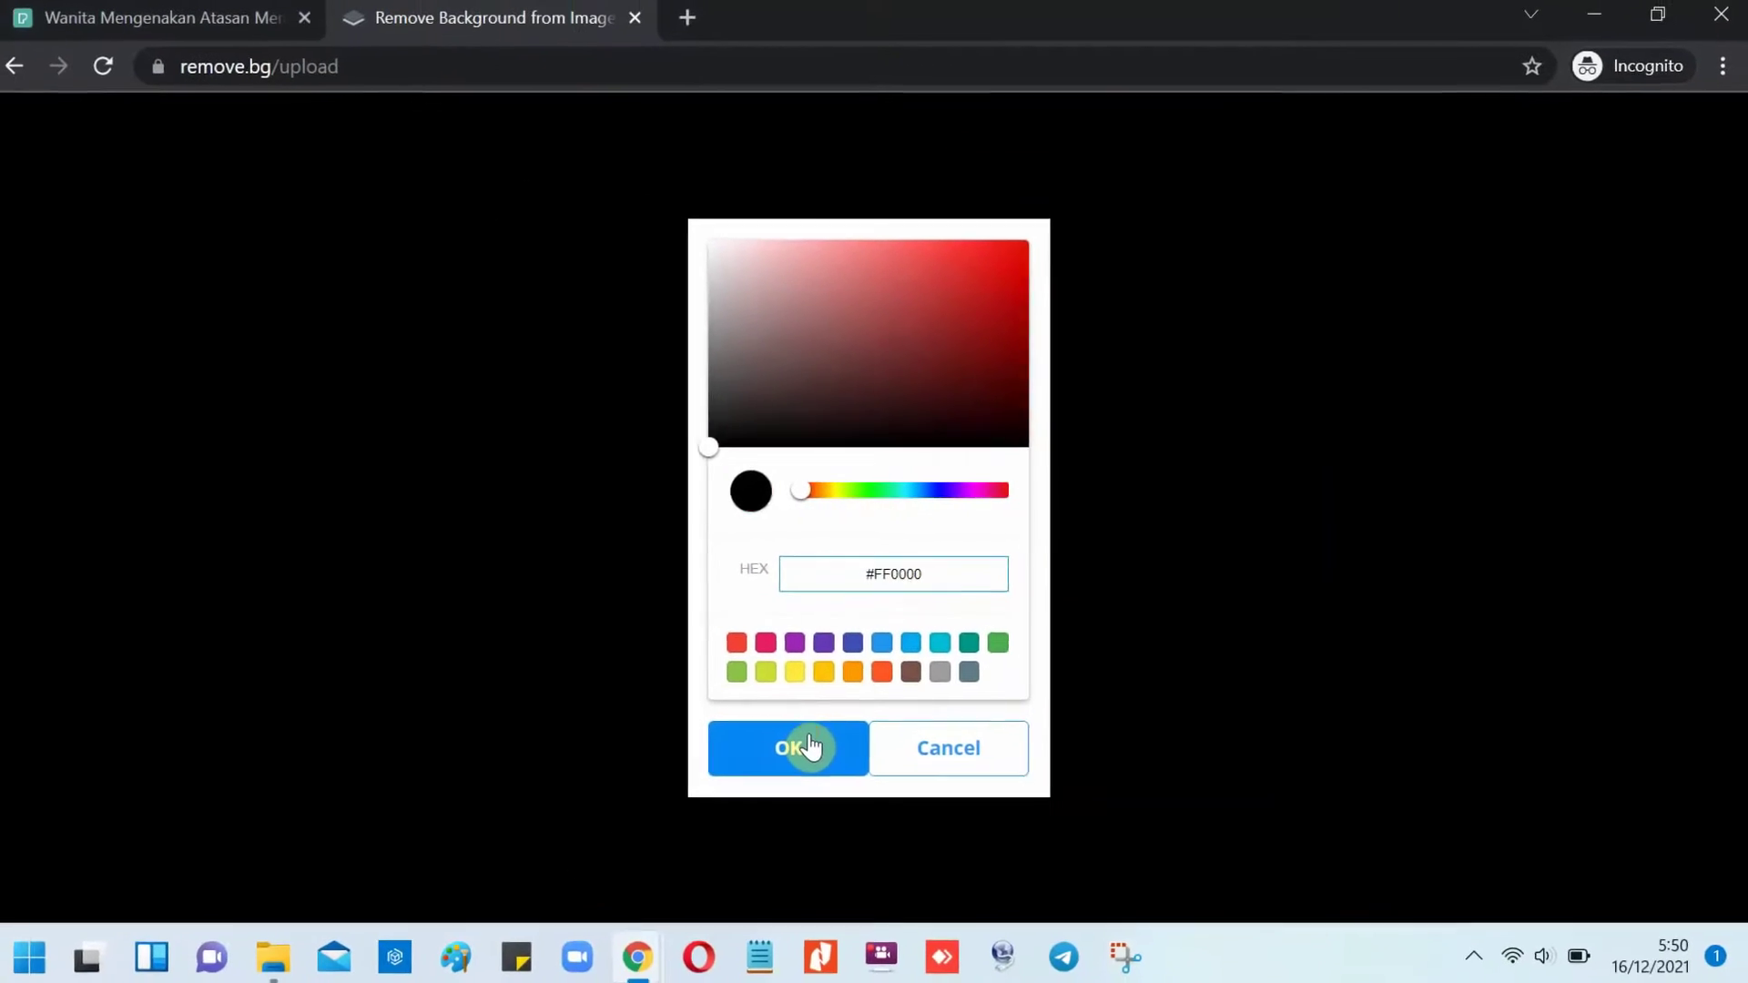
{"action": "left_click", "coordinate": [729, 787]}
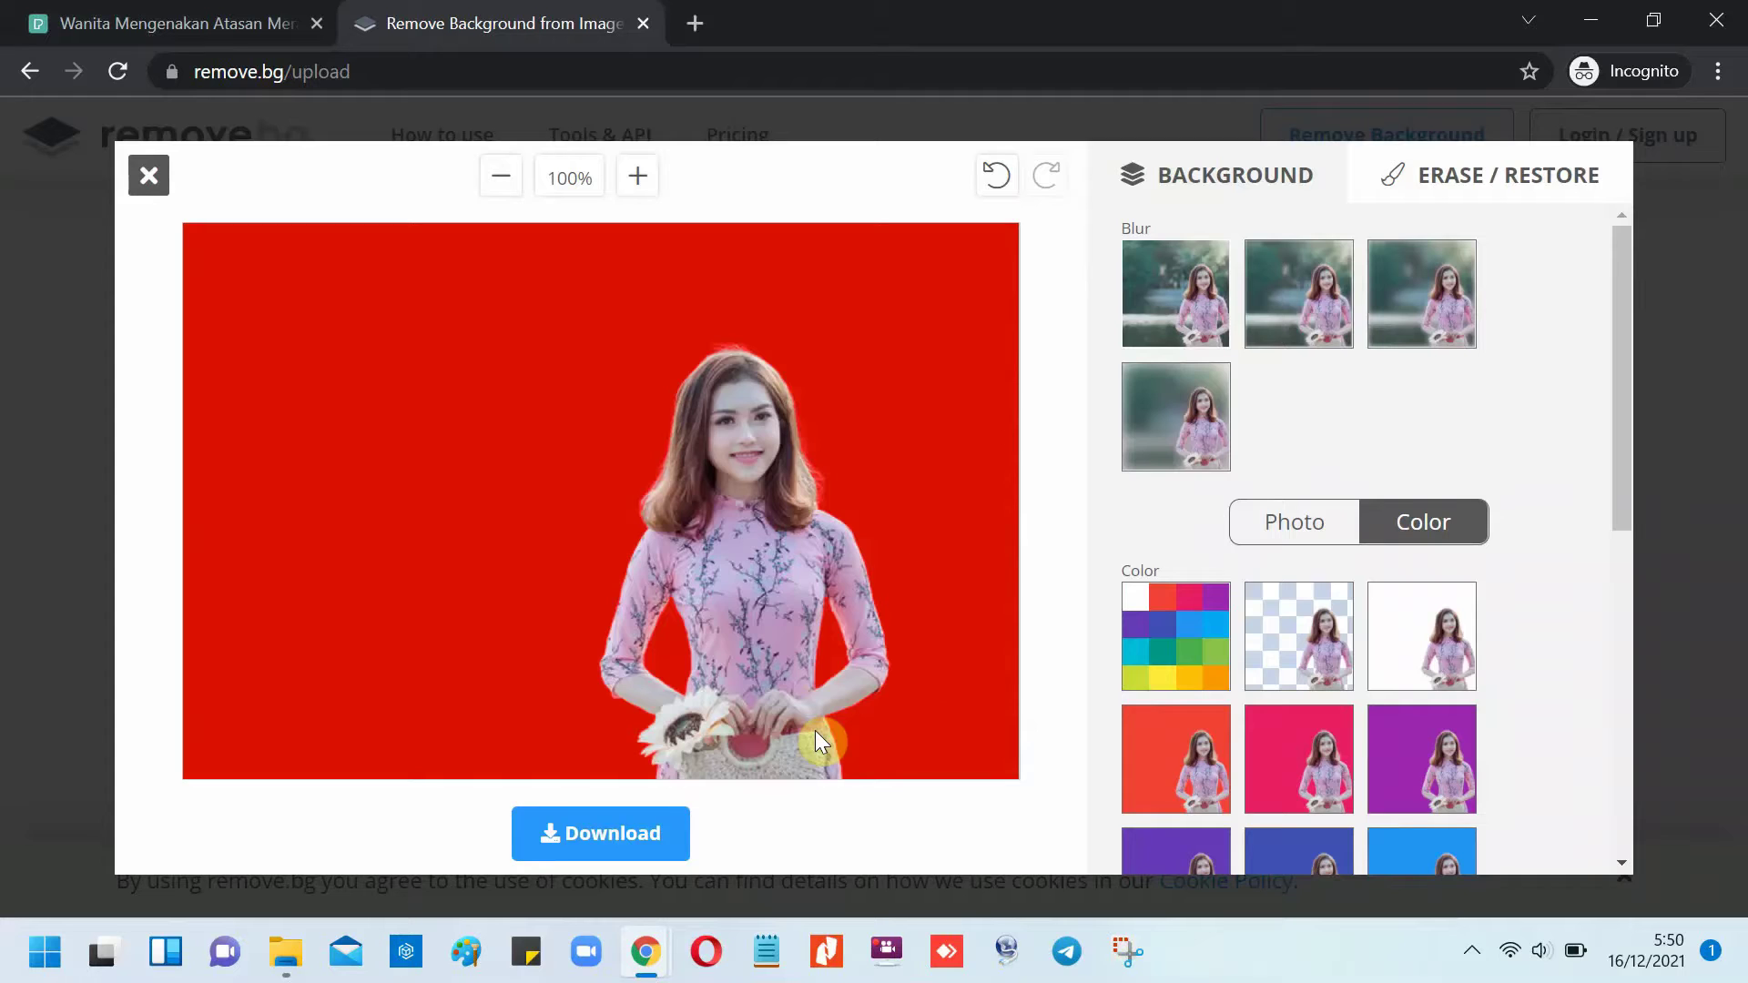
- Download the photo with the red background as an image
{"action": "left_click", "coordinate": [601, 836]}
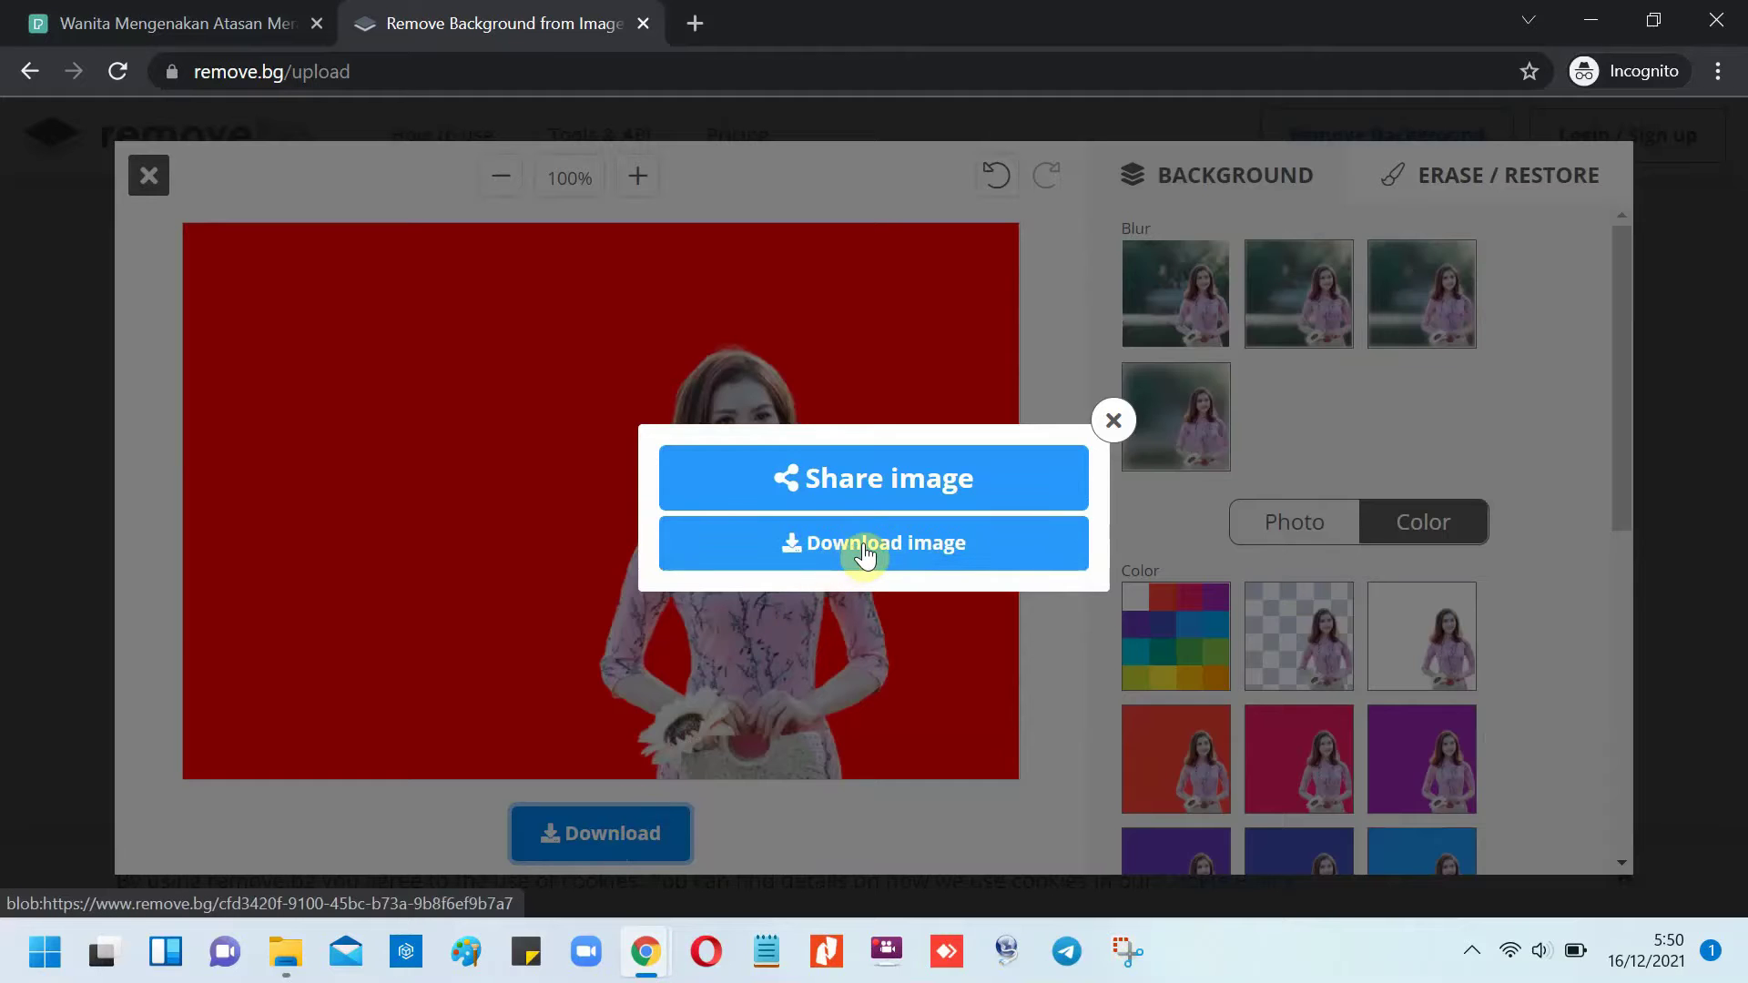
{"action": "left_click", "coordinate": [863, 552]}
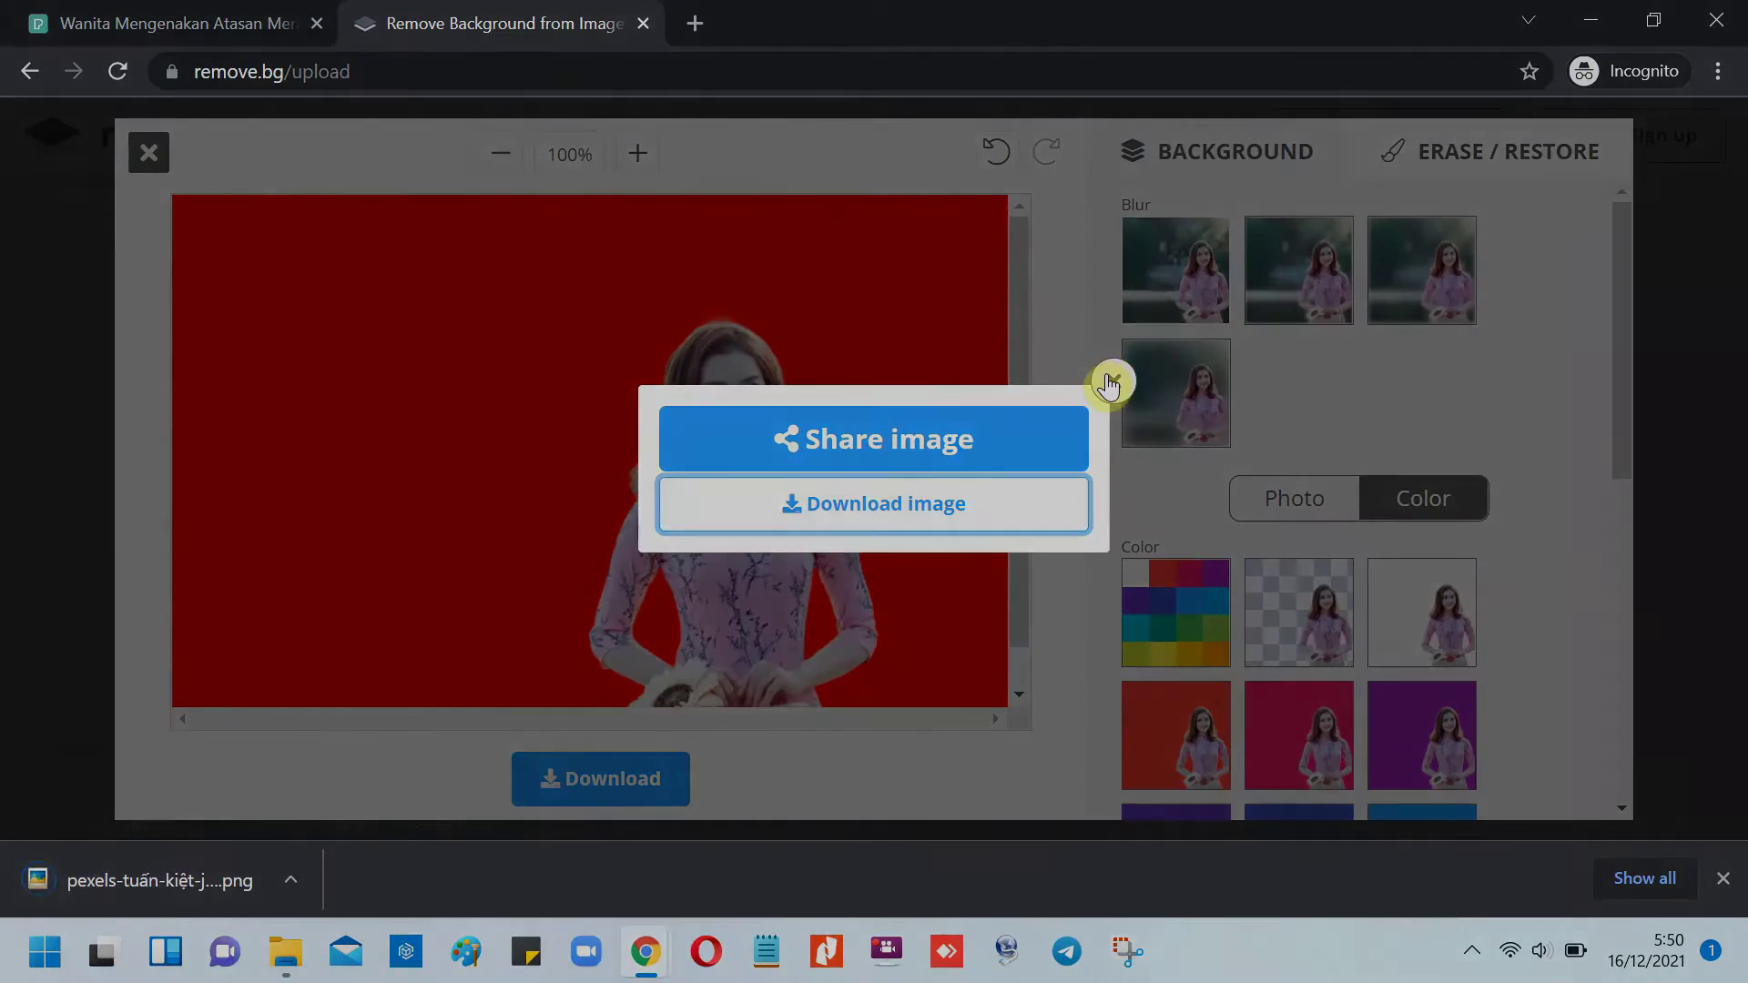
- Switch to the Blogger post editor window and copy the blue hex code #0000FF from the Warna Latar Biru section
{"action": "key", "text": "alt+Tab"}
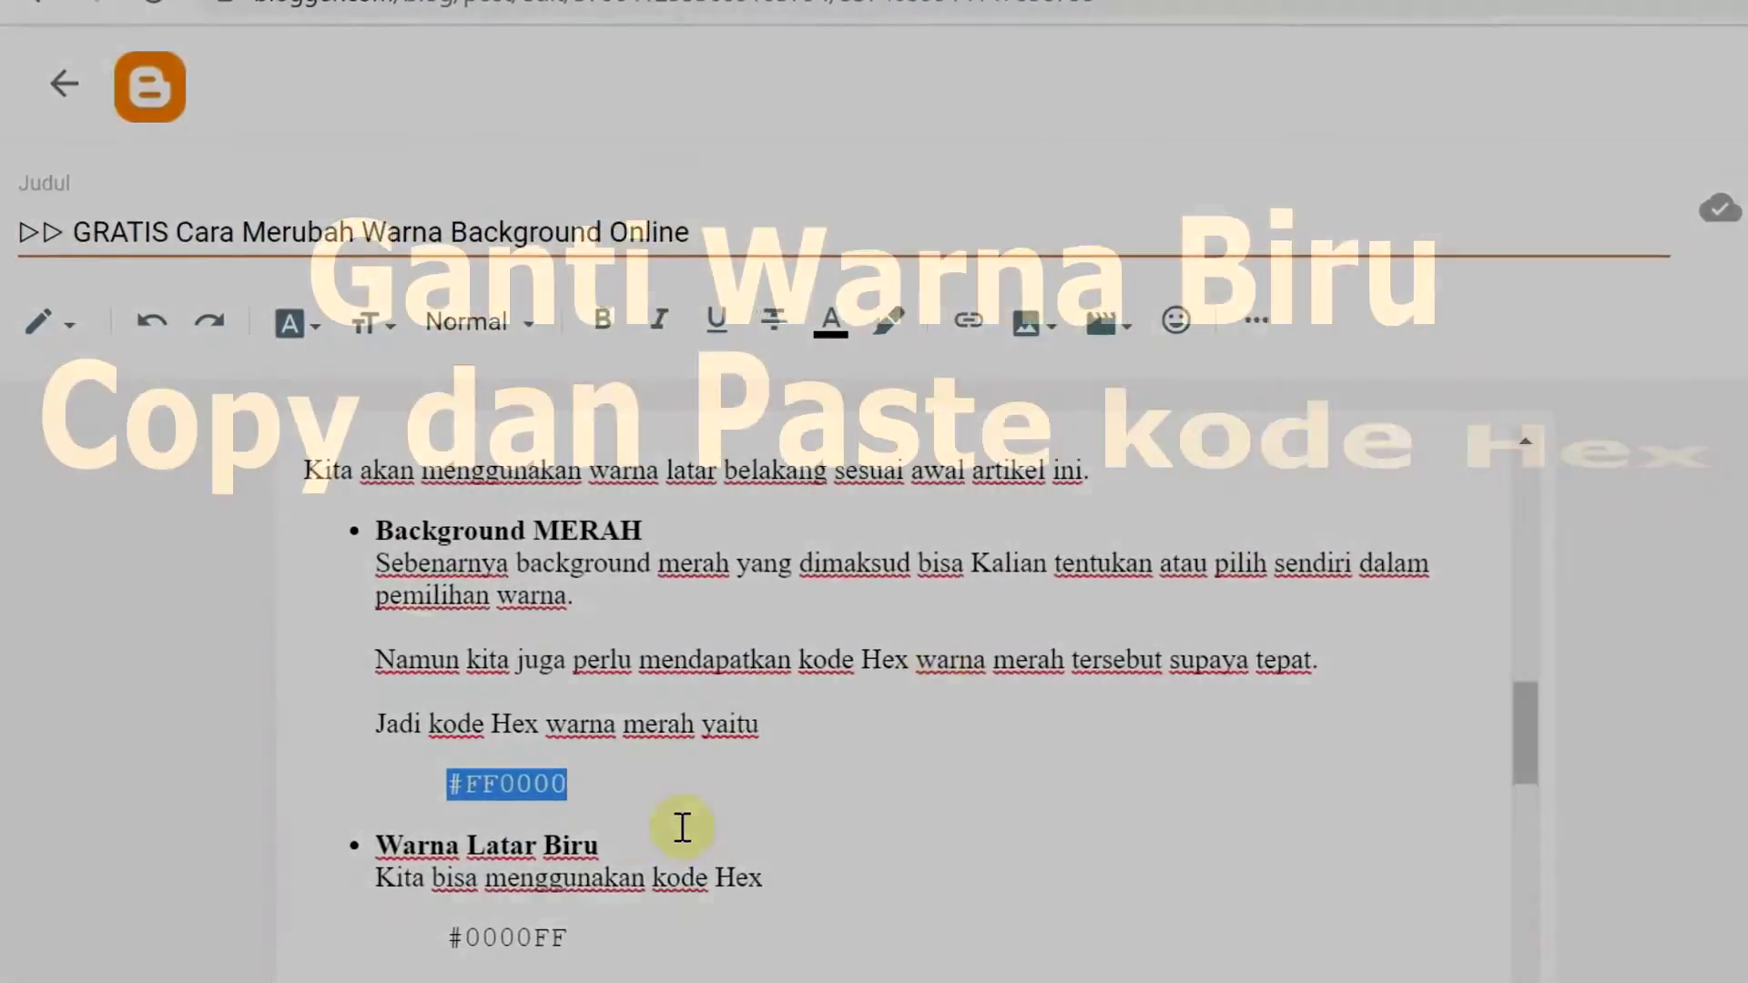
{"action": "scroll", "coordinate": [664, 820], "scroll_direction": "down", "scroll_amount": 2}
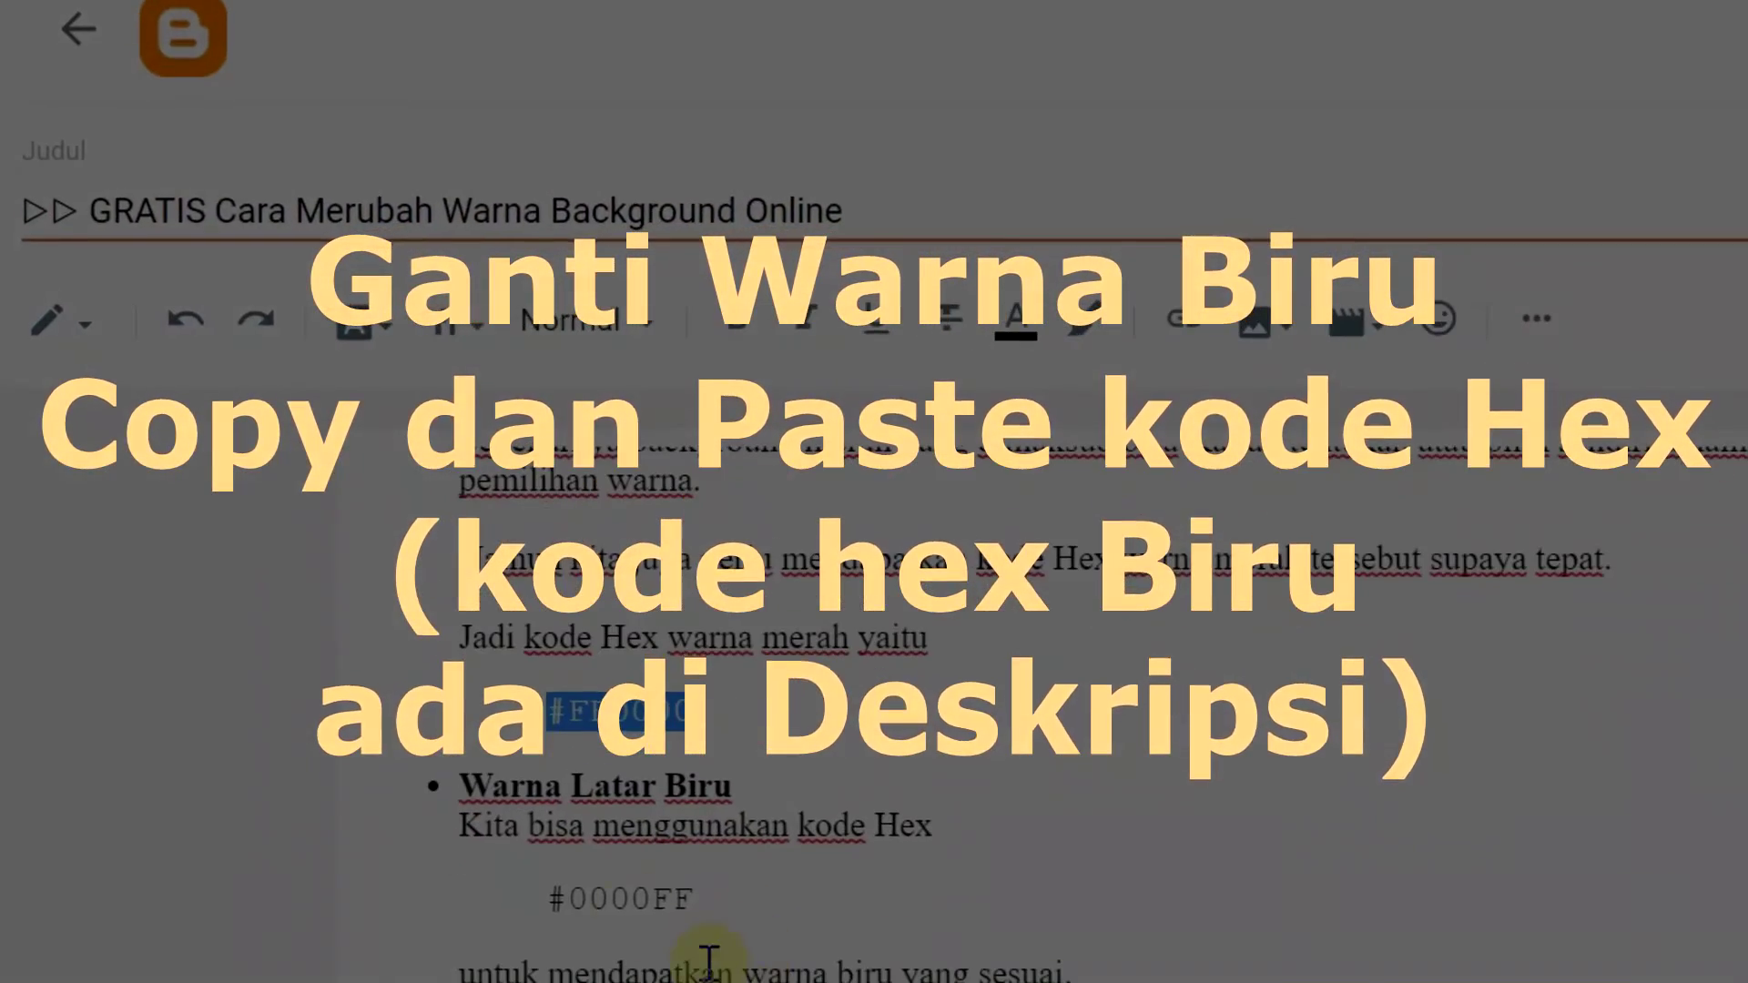
{"action": "left_click", "coordinate": [555, 900]}
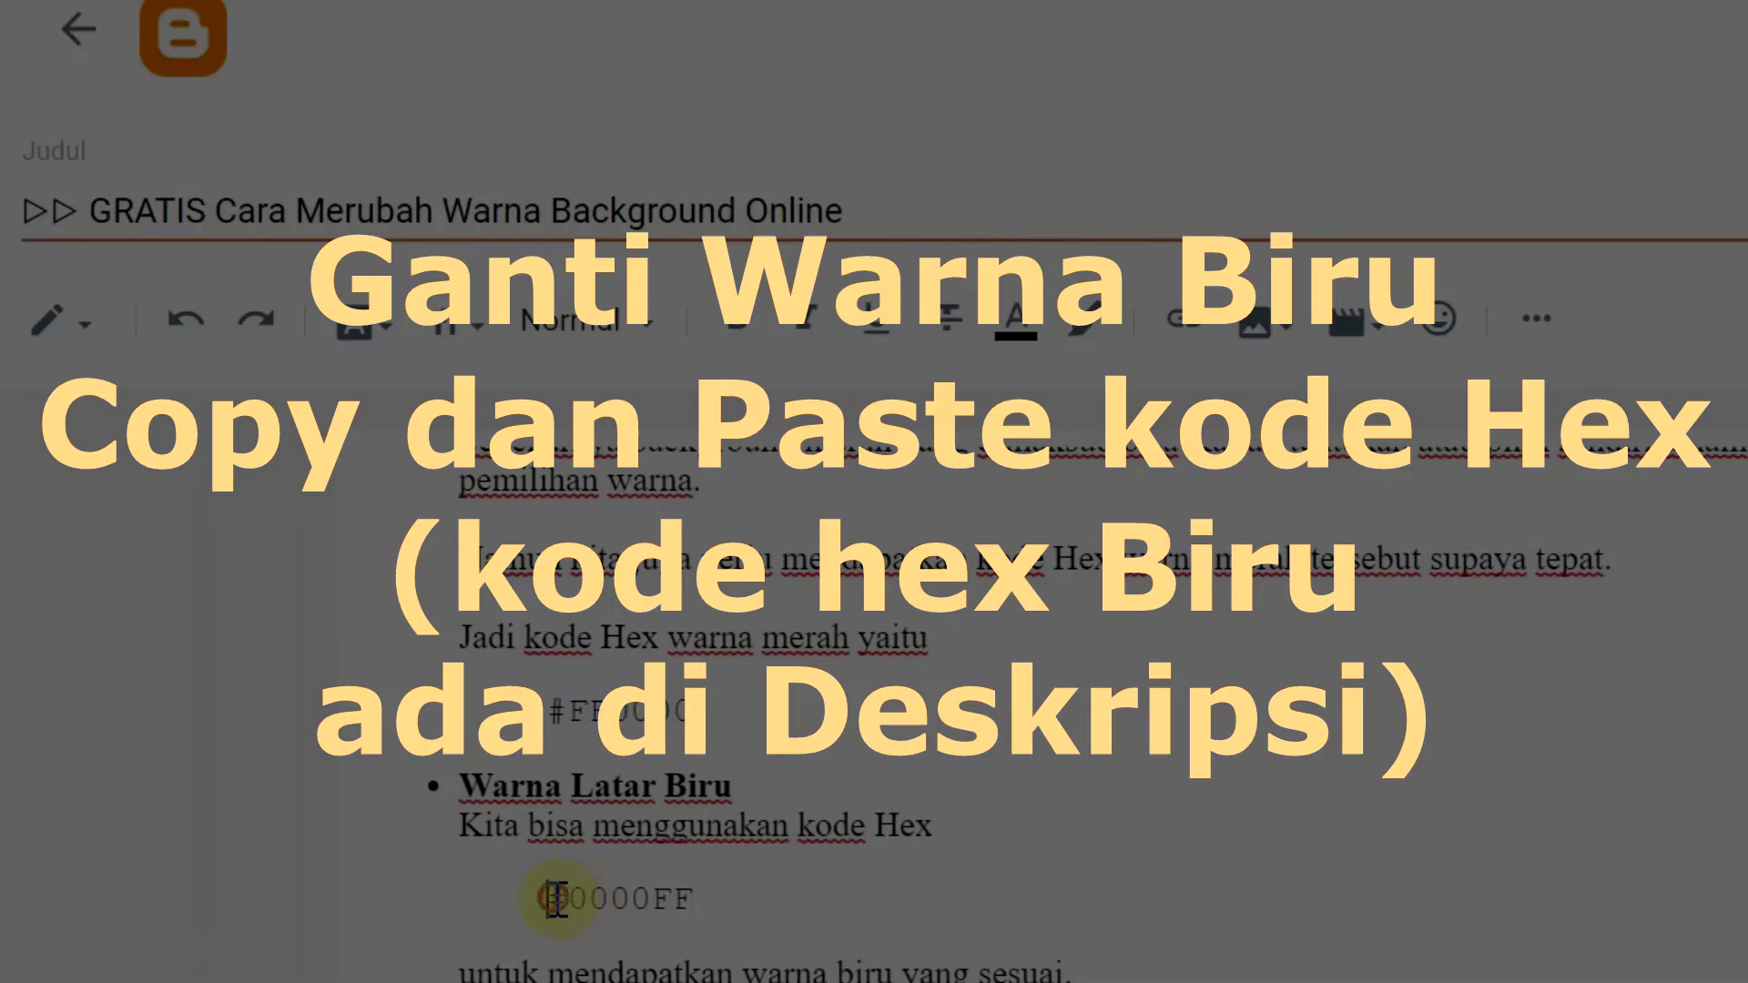
{"action": "left_click", "coordinate": [699, 906], "text": "shift"}
{"action": "key", "text": "super+c"}
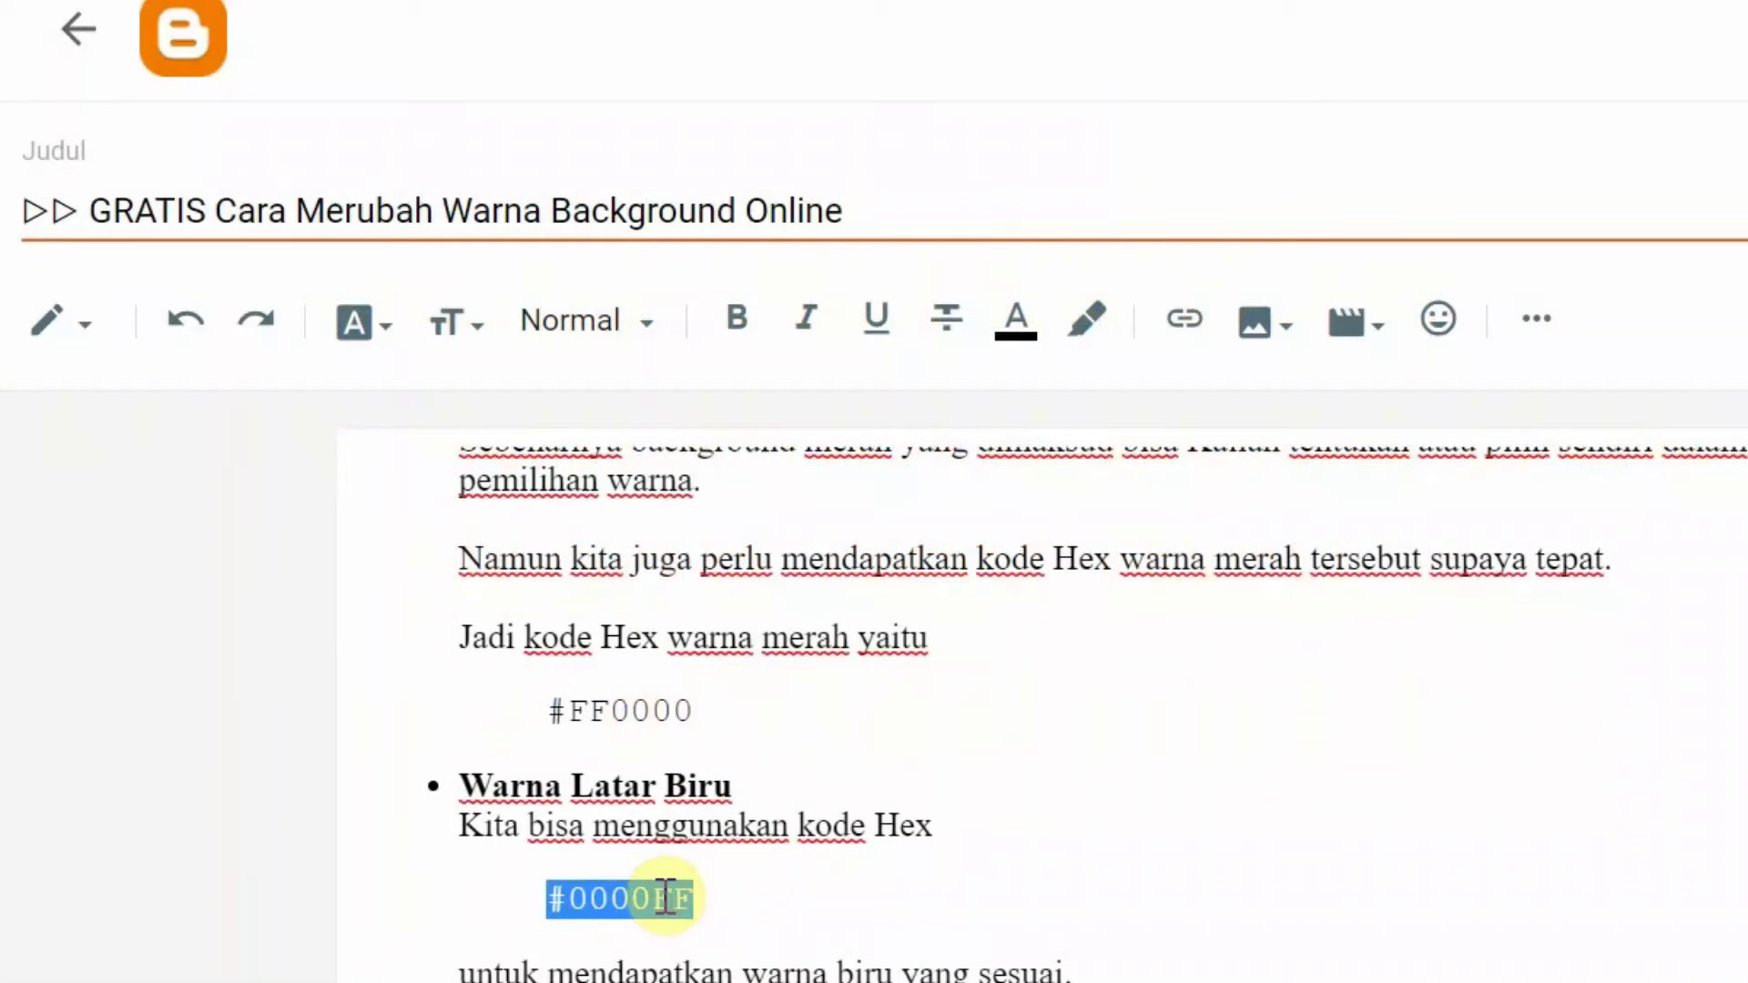
{"action": "right_click", "coordinate": [662, 896]}
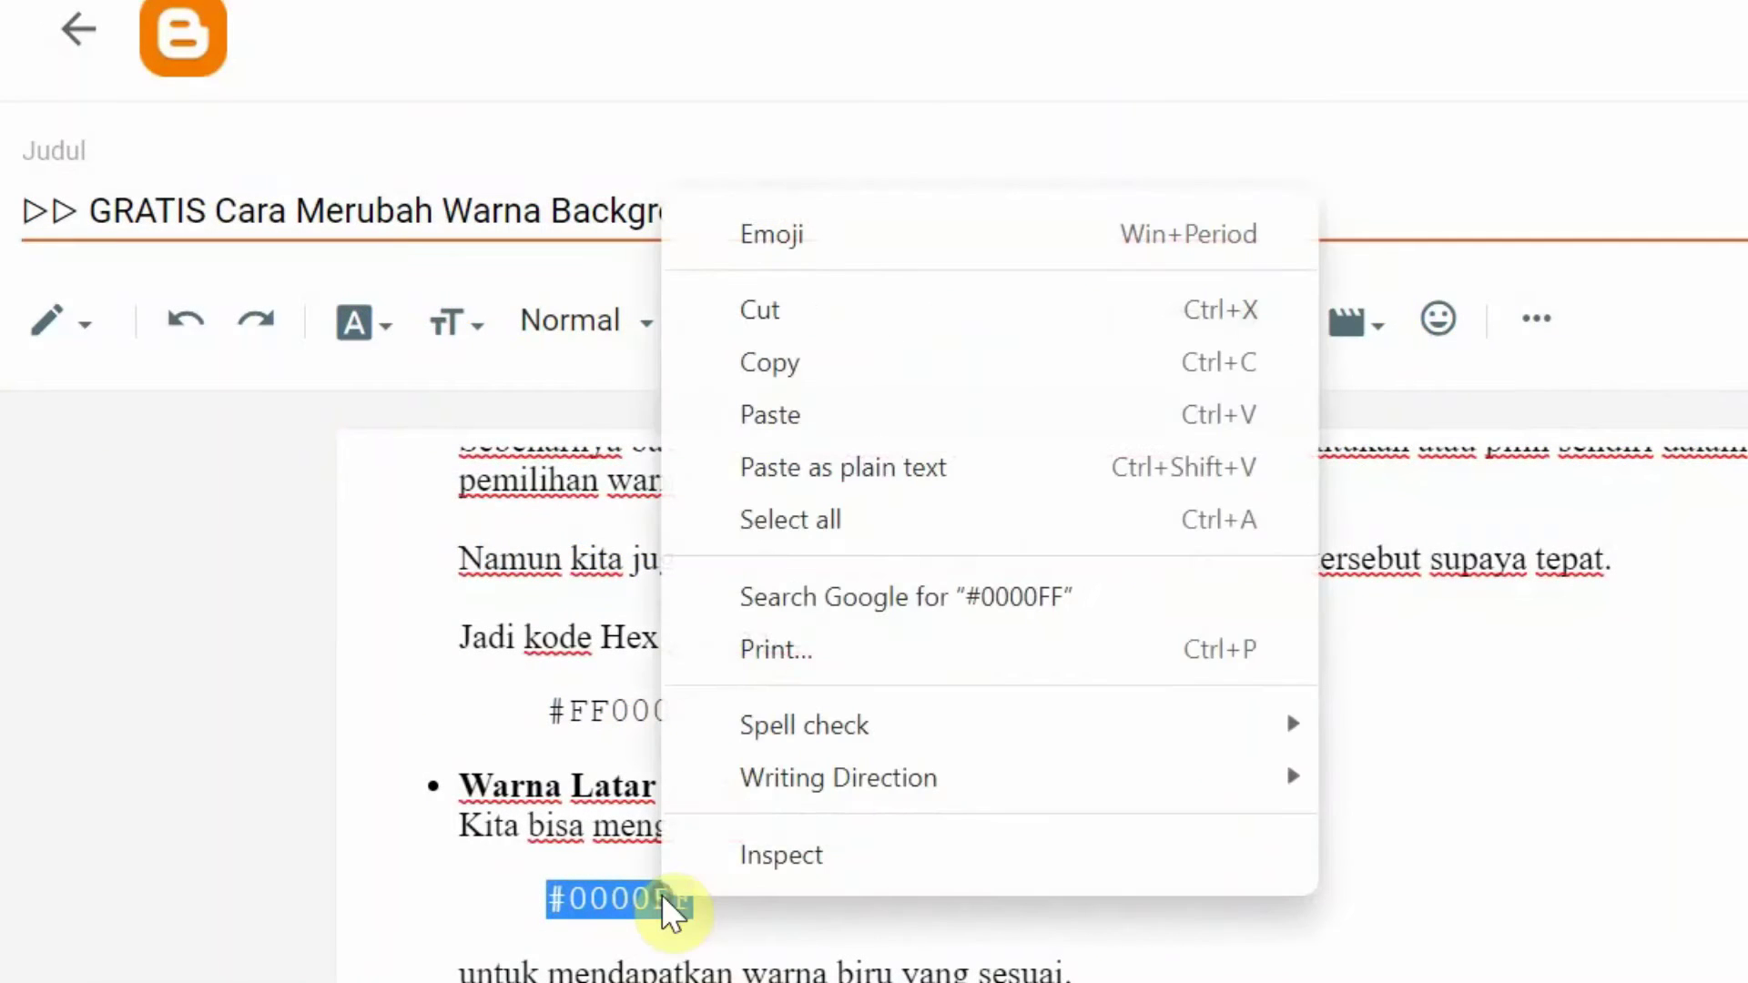
{"action": "left_click", "coordinate": [899, 362]}
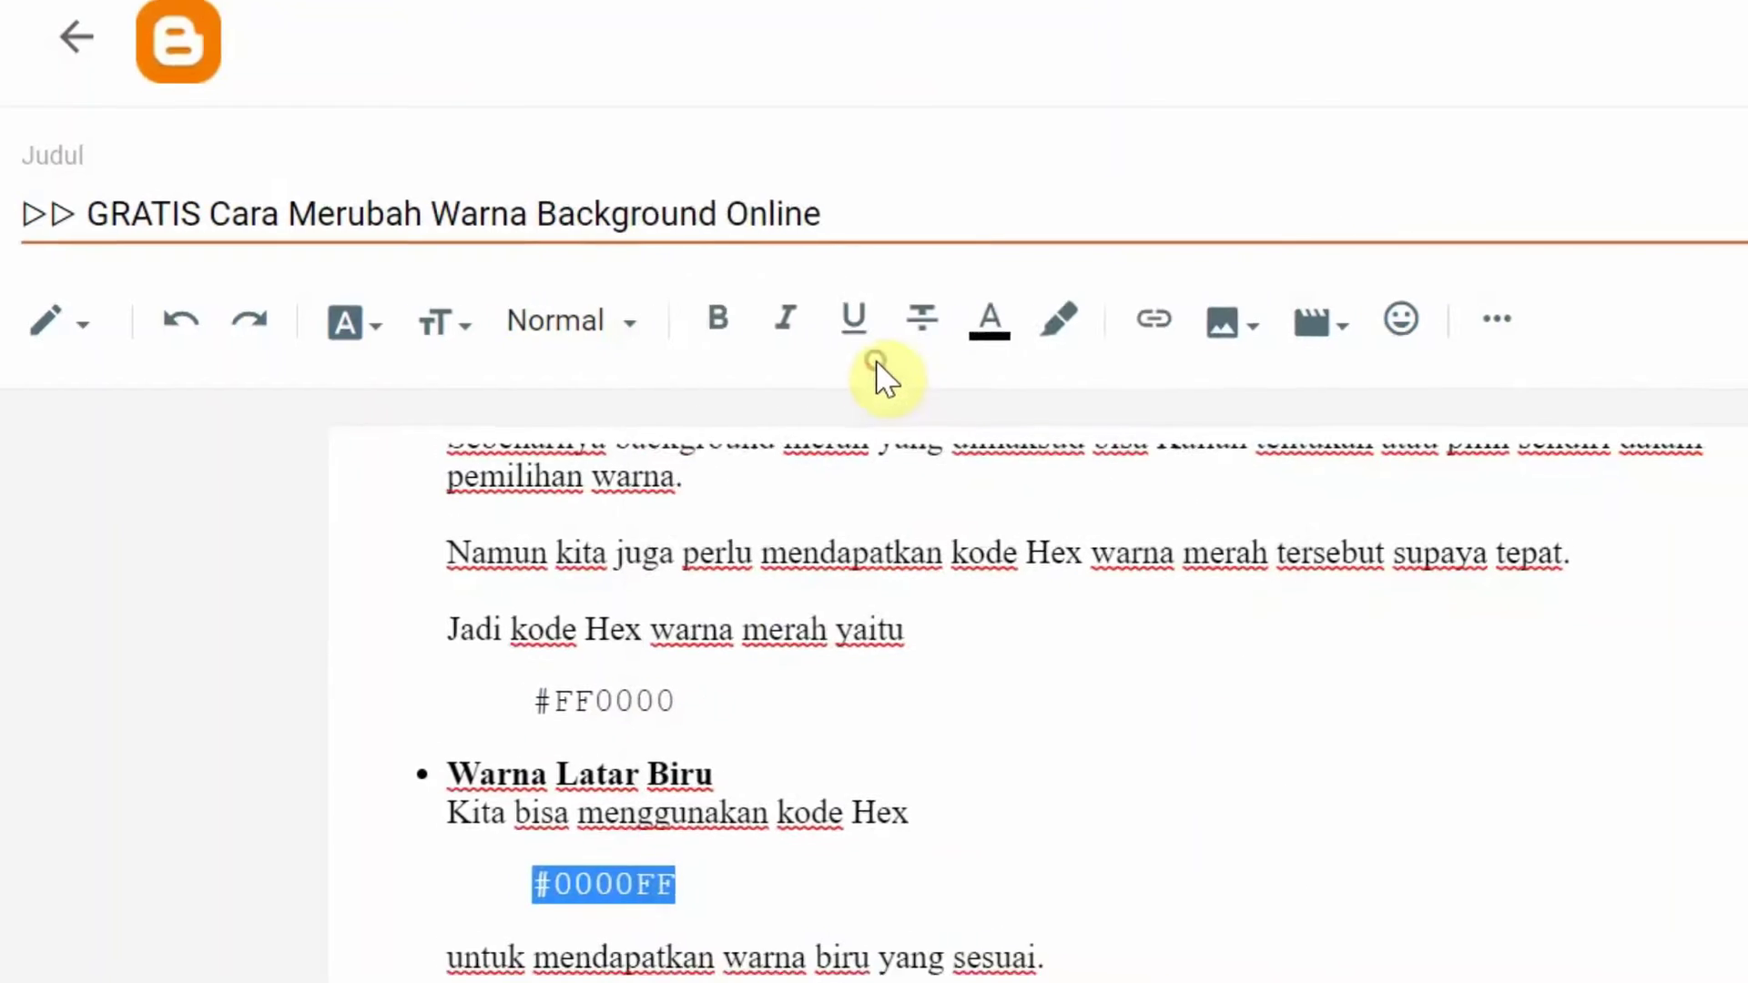
- Return to the remove.bg window and set the photo's custom background colour to #0000FF
{"action": "key", "text": "alt+Tab"}
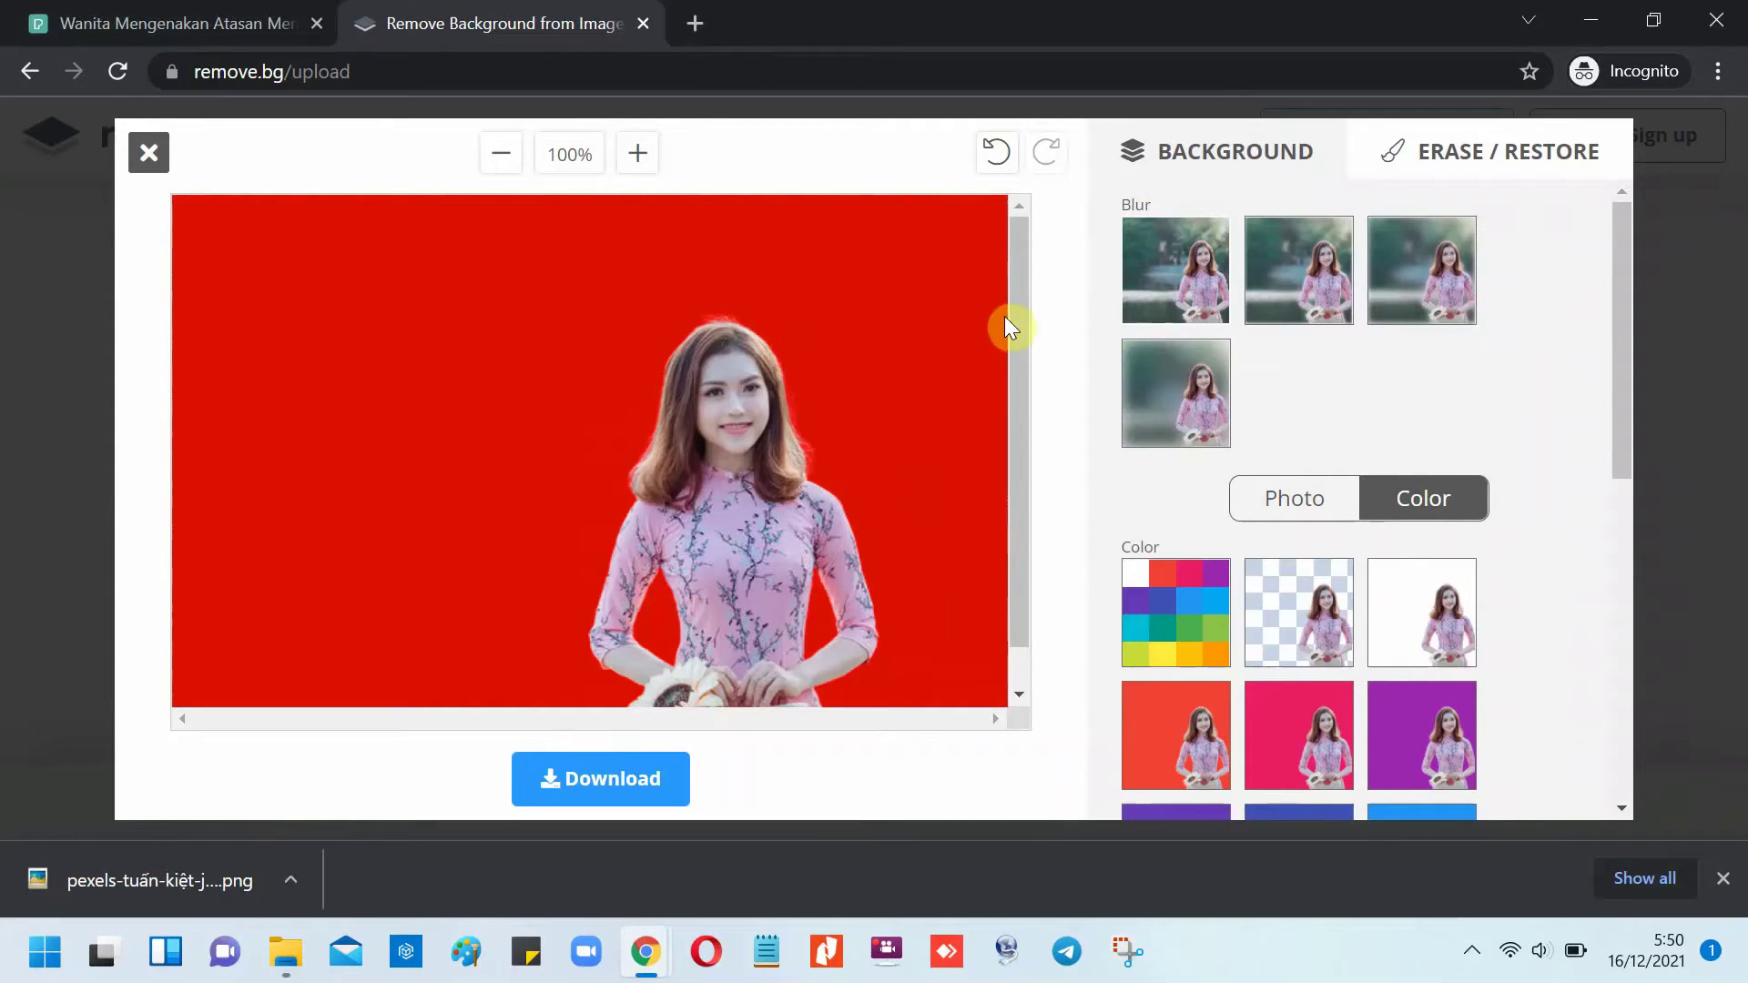
{"action": "left_click", "coordinate": [1180, 621]}
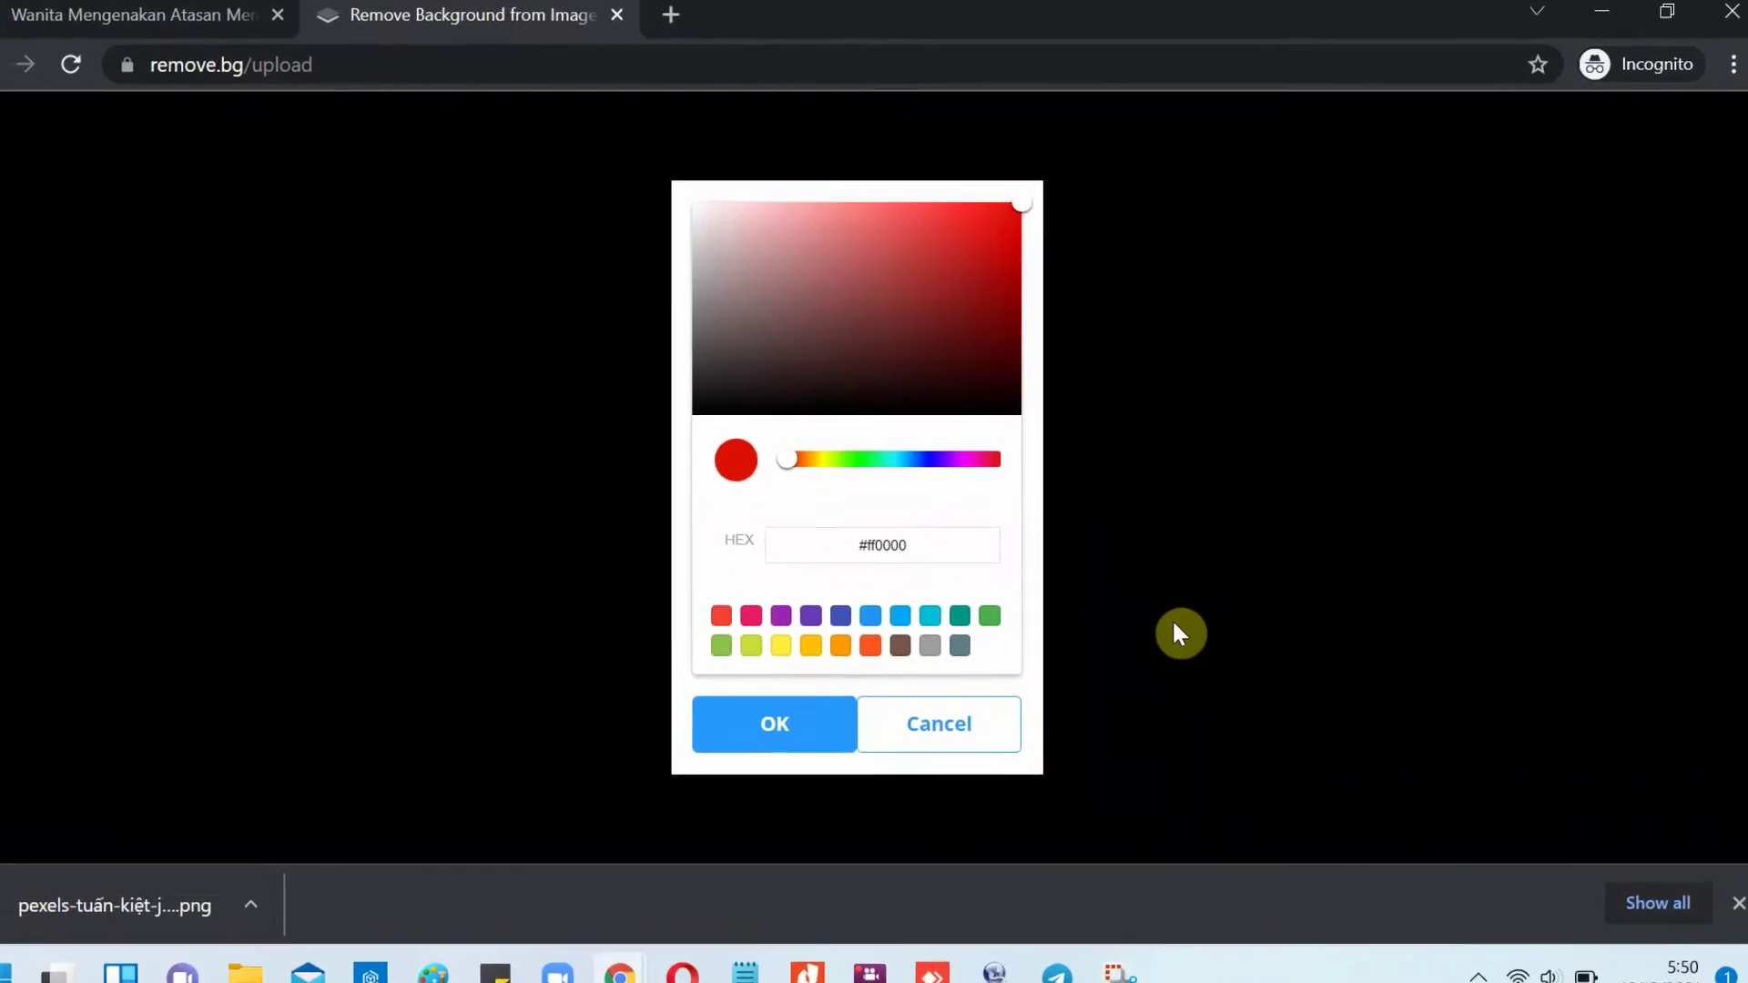
{"action": "double_click", "coordinate": [883, 544]}
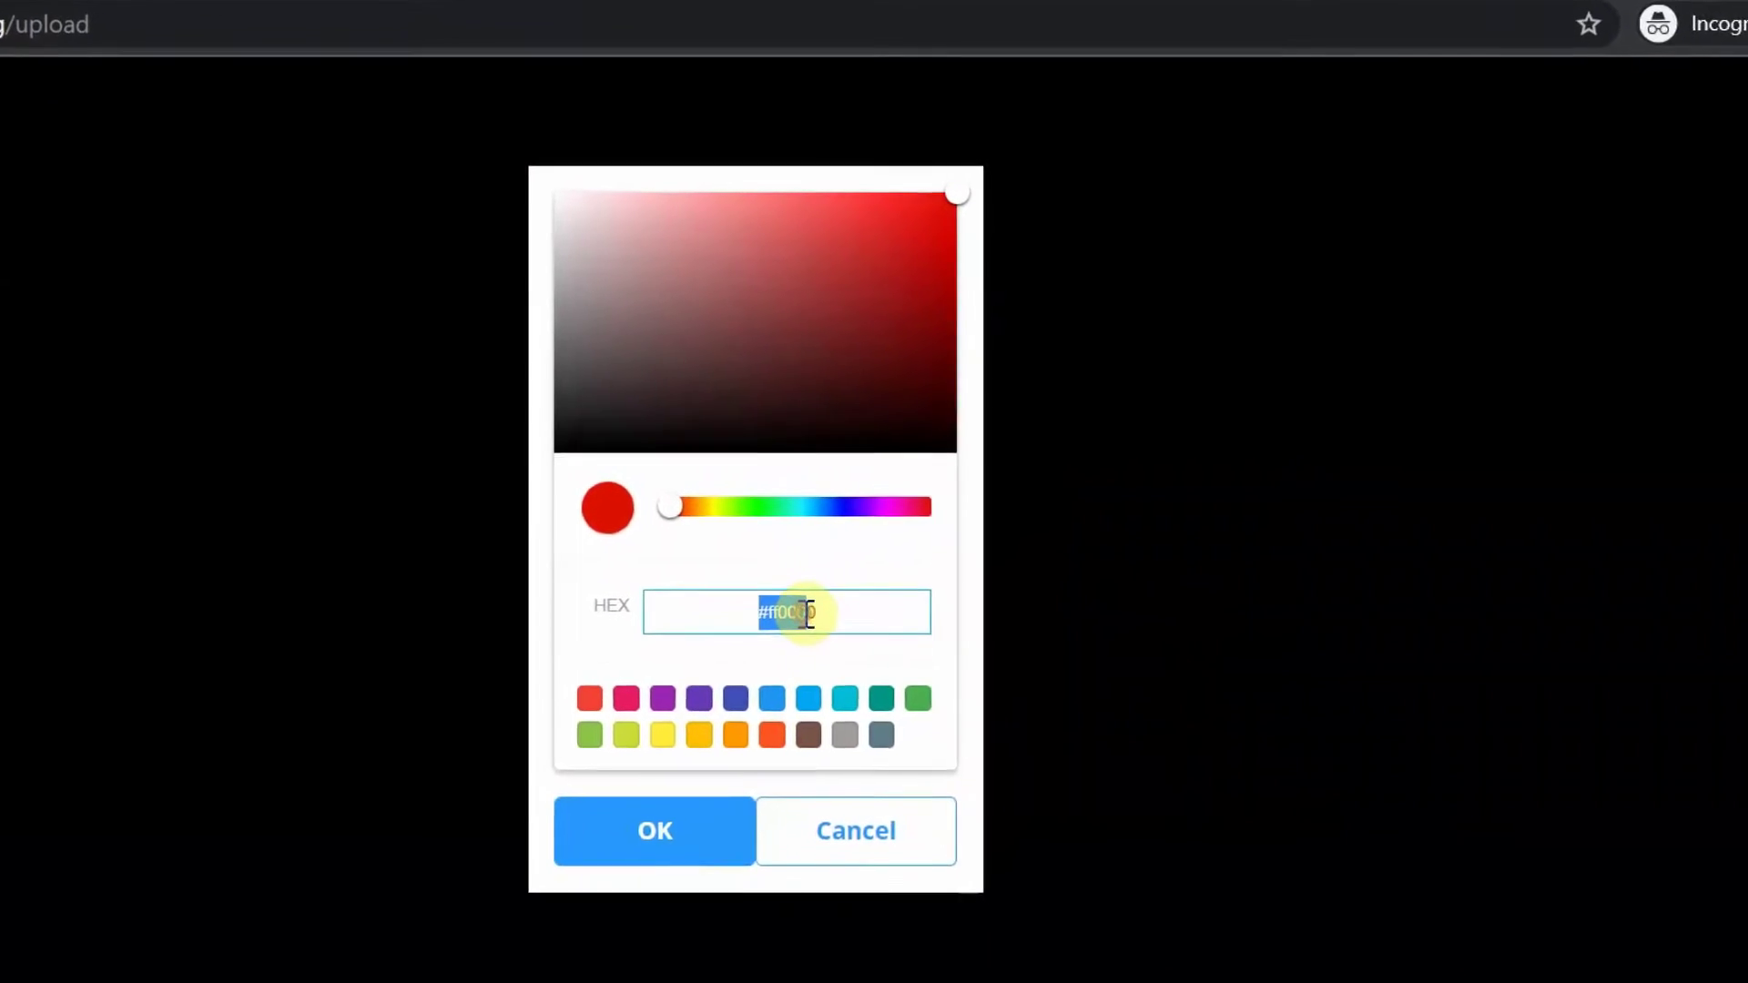
{"action": "left_click", "coordinate": [813, 634]}
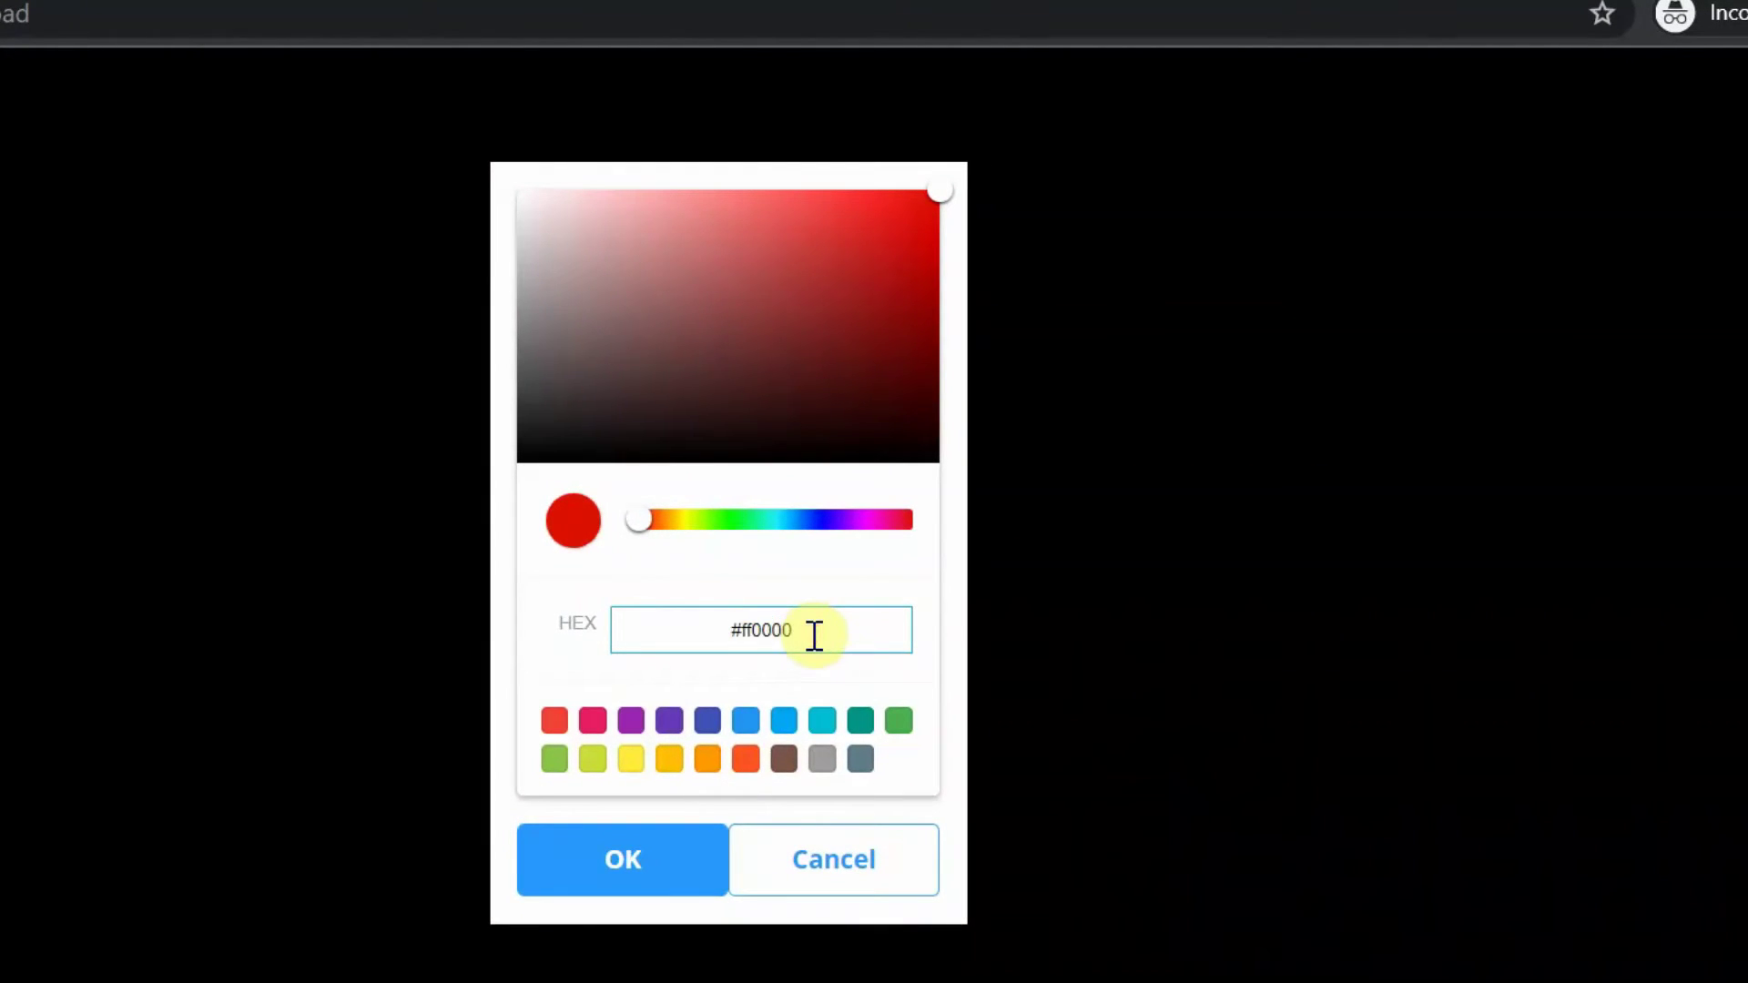
{"action": "double_click", "coordinate": [814, 635]}
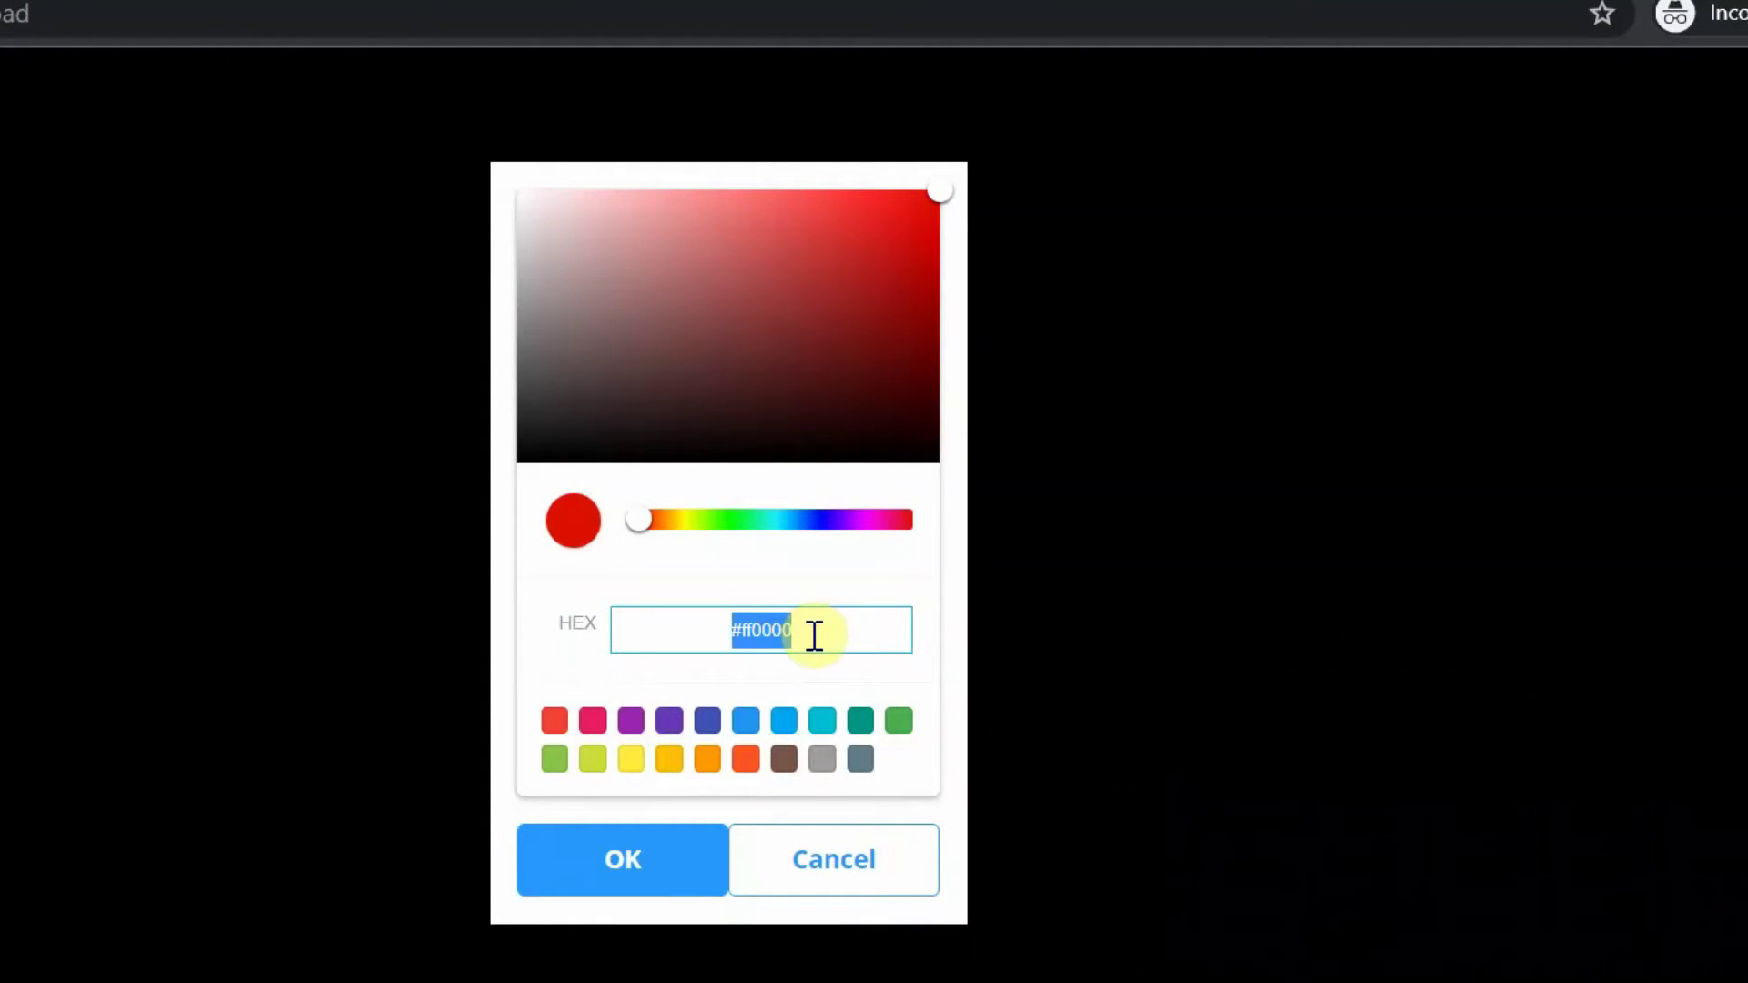
{"action": "right_click", "coordinate": [767, 634]}
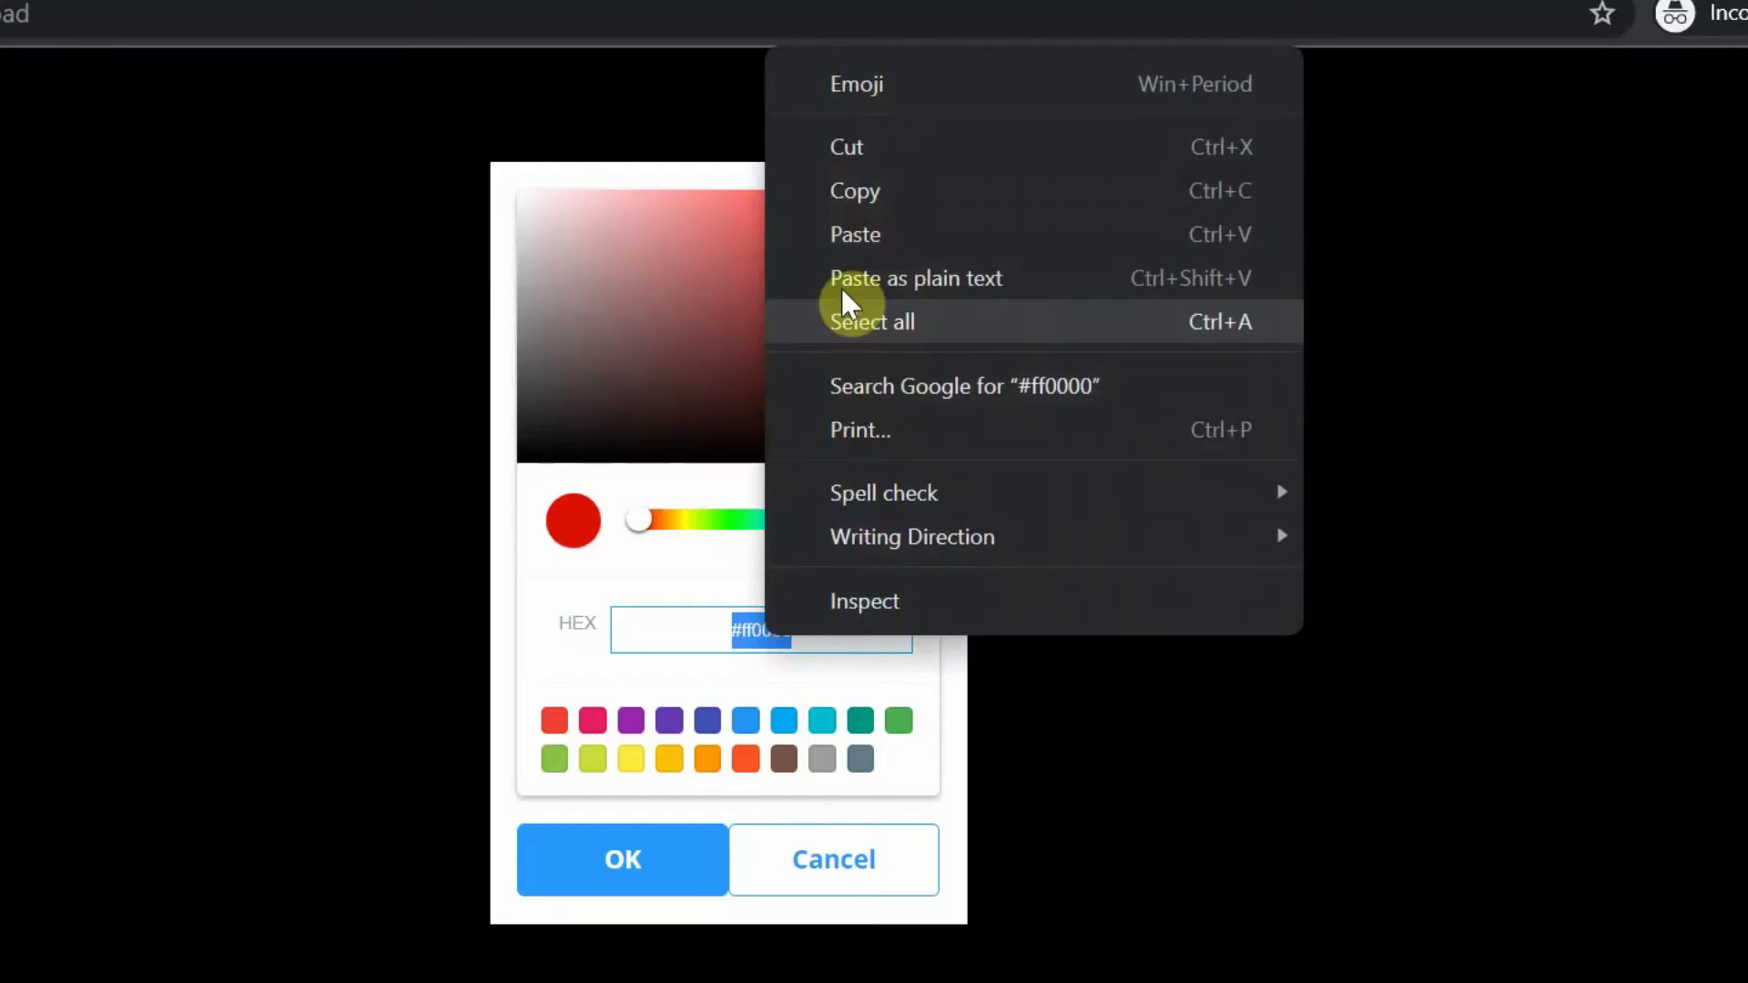
{"action": "left_click", "coordinate": [890, 235]}
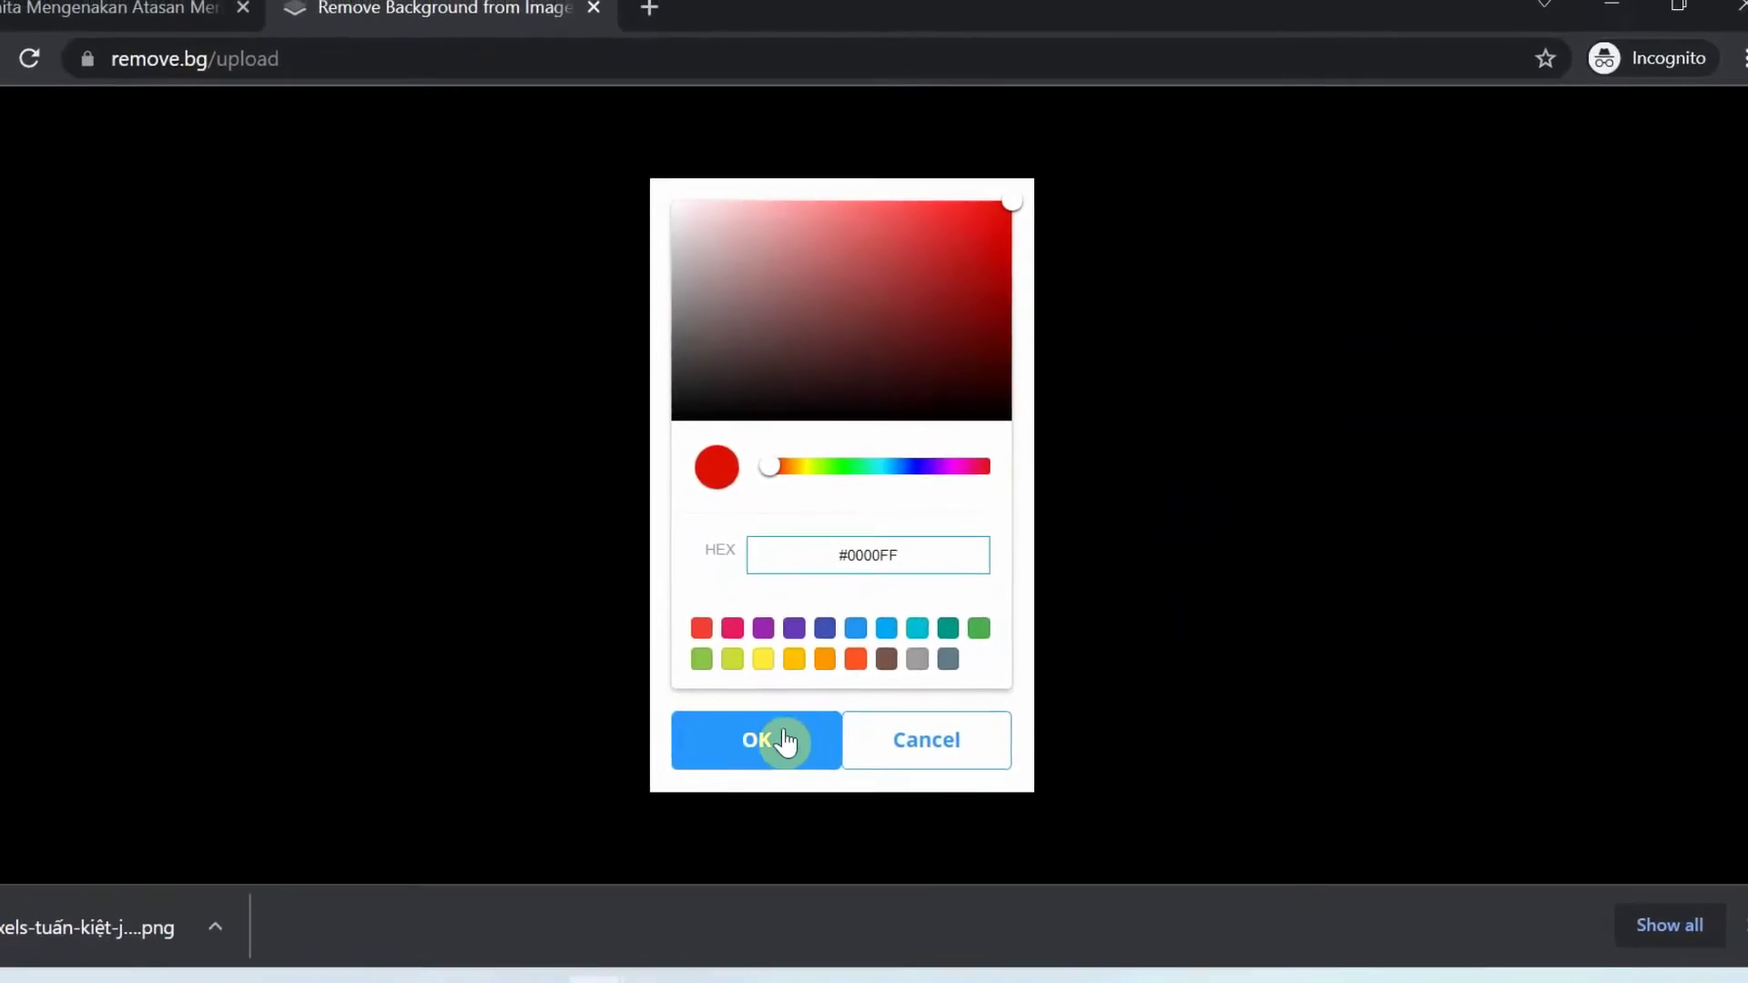
{"action": "left_click", "coordinate": [826, 709]}
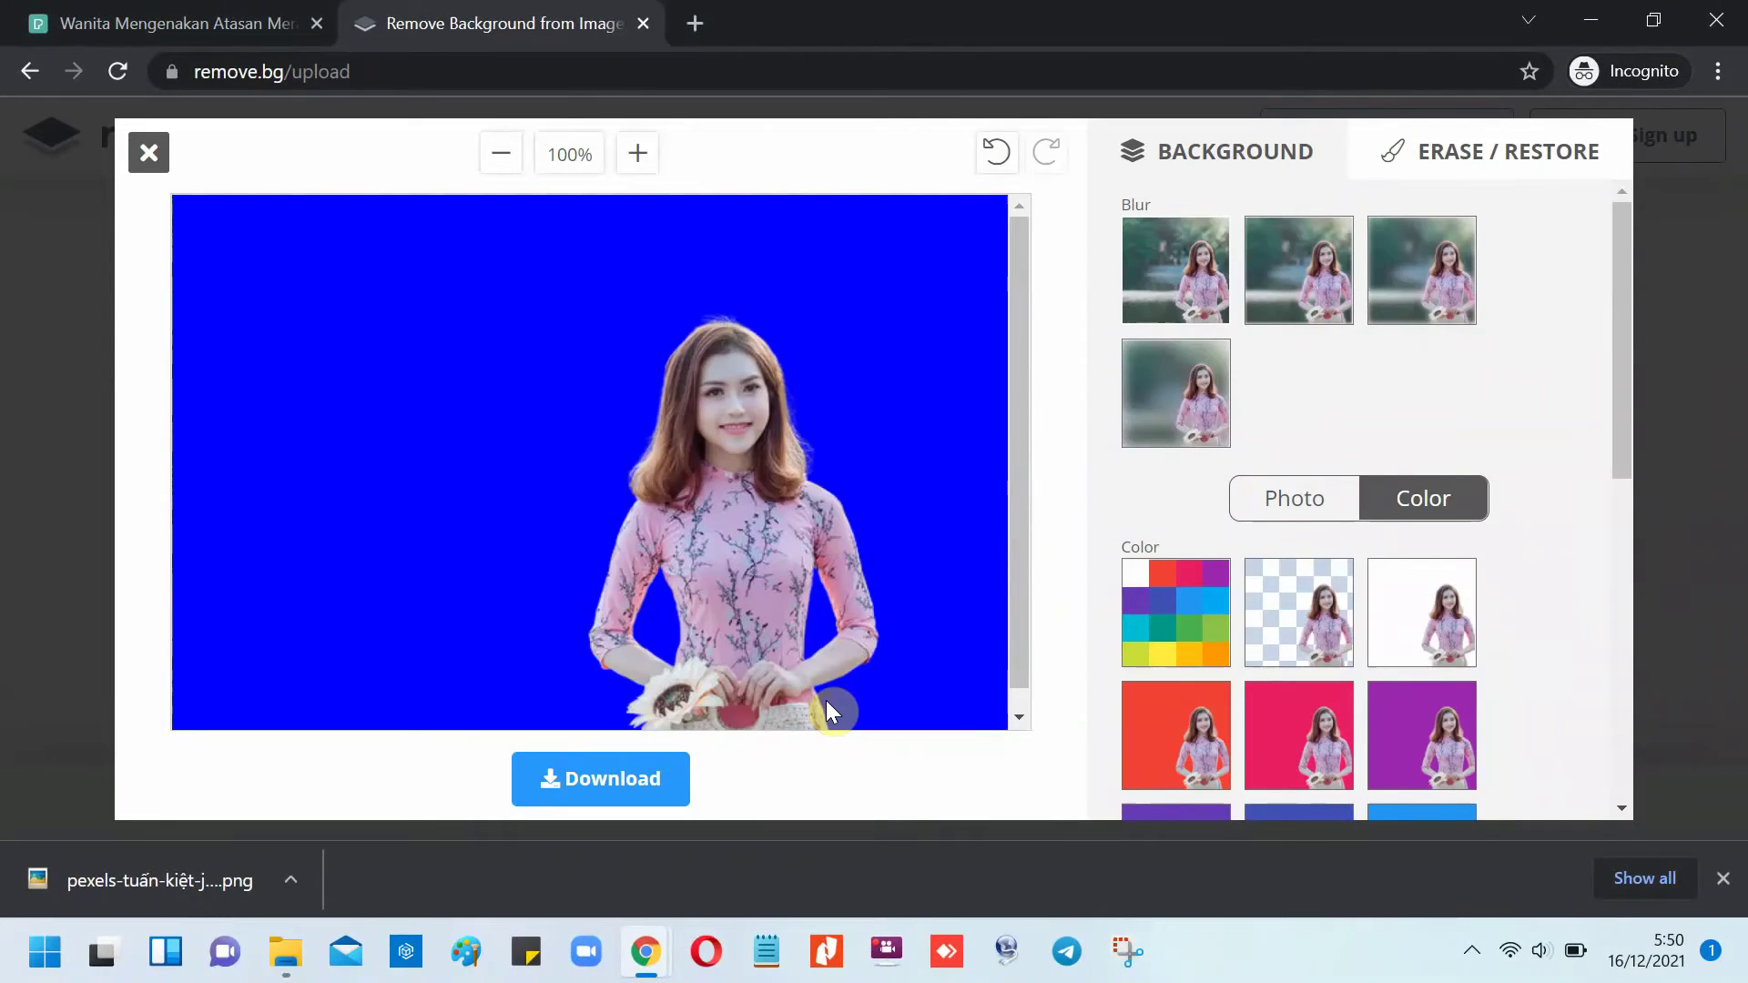
- Download the photo with the blue background and close the download dialog
{"action": "left_click", "coordinate": [644, 783]}
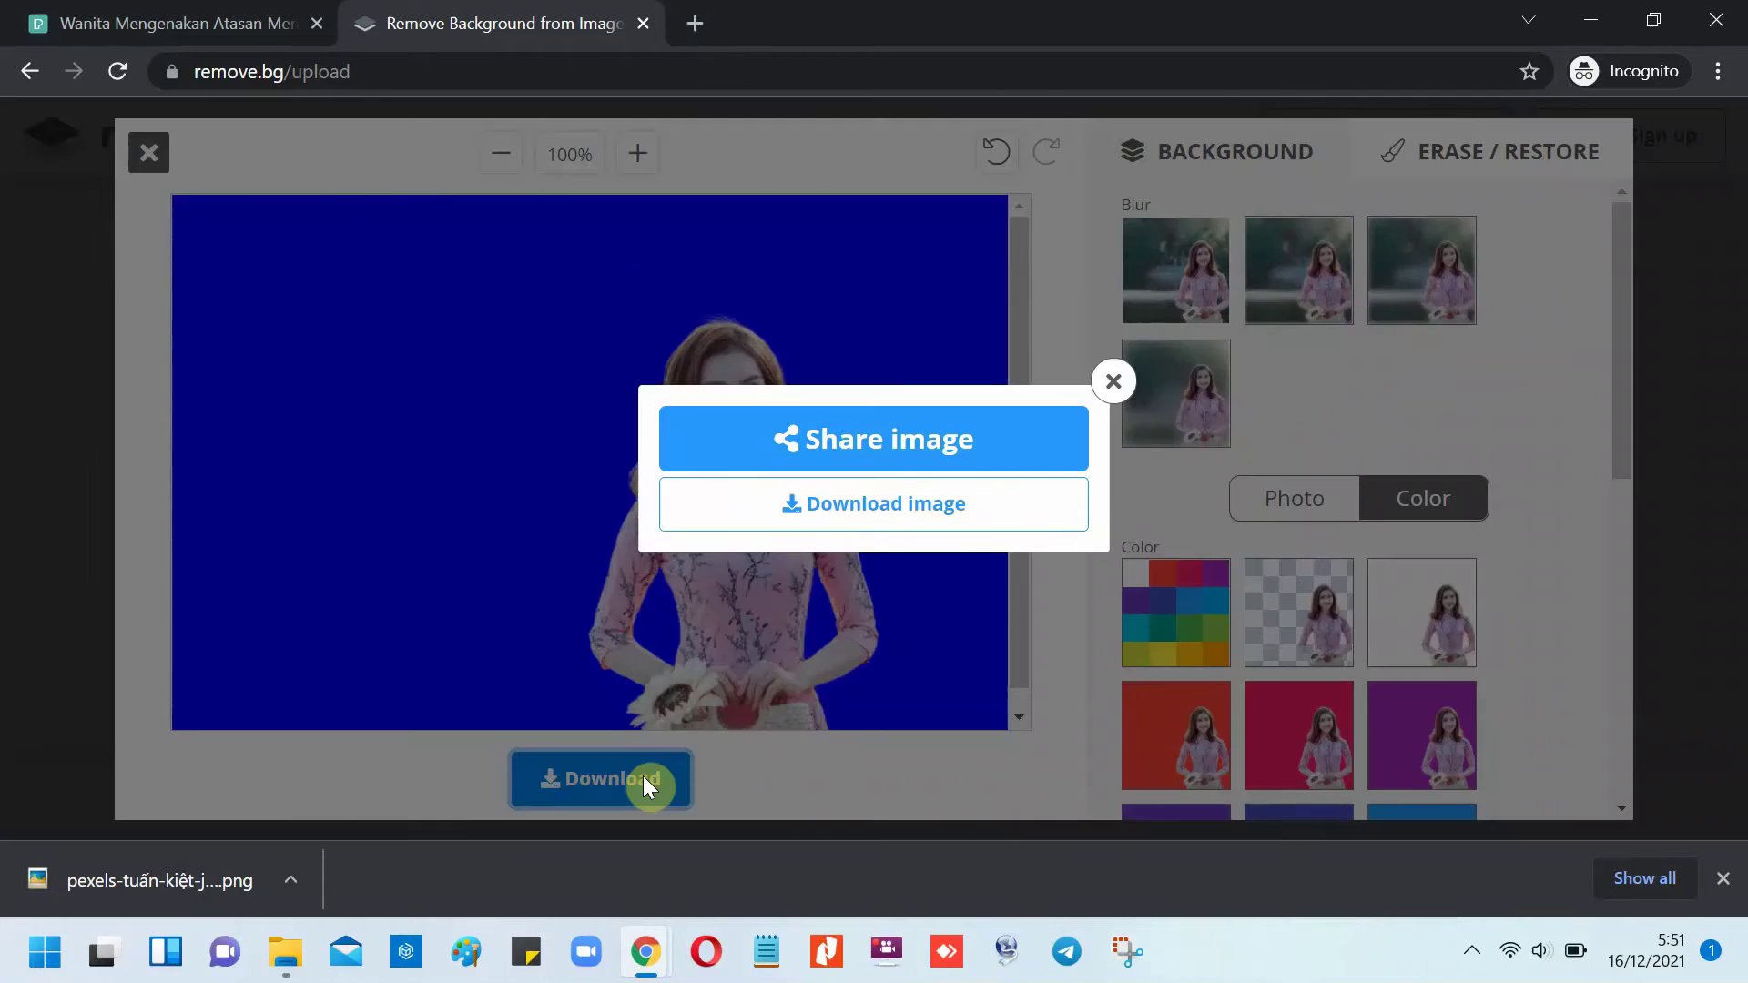
{"action": "left_click", "coordinate": [888, 523]}
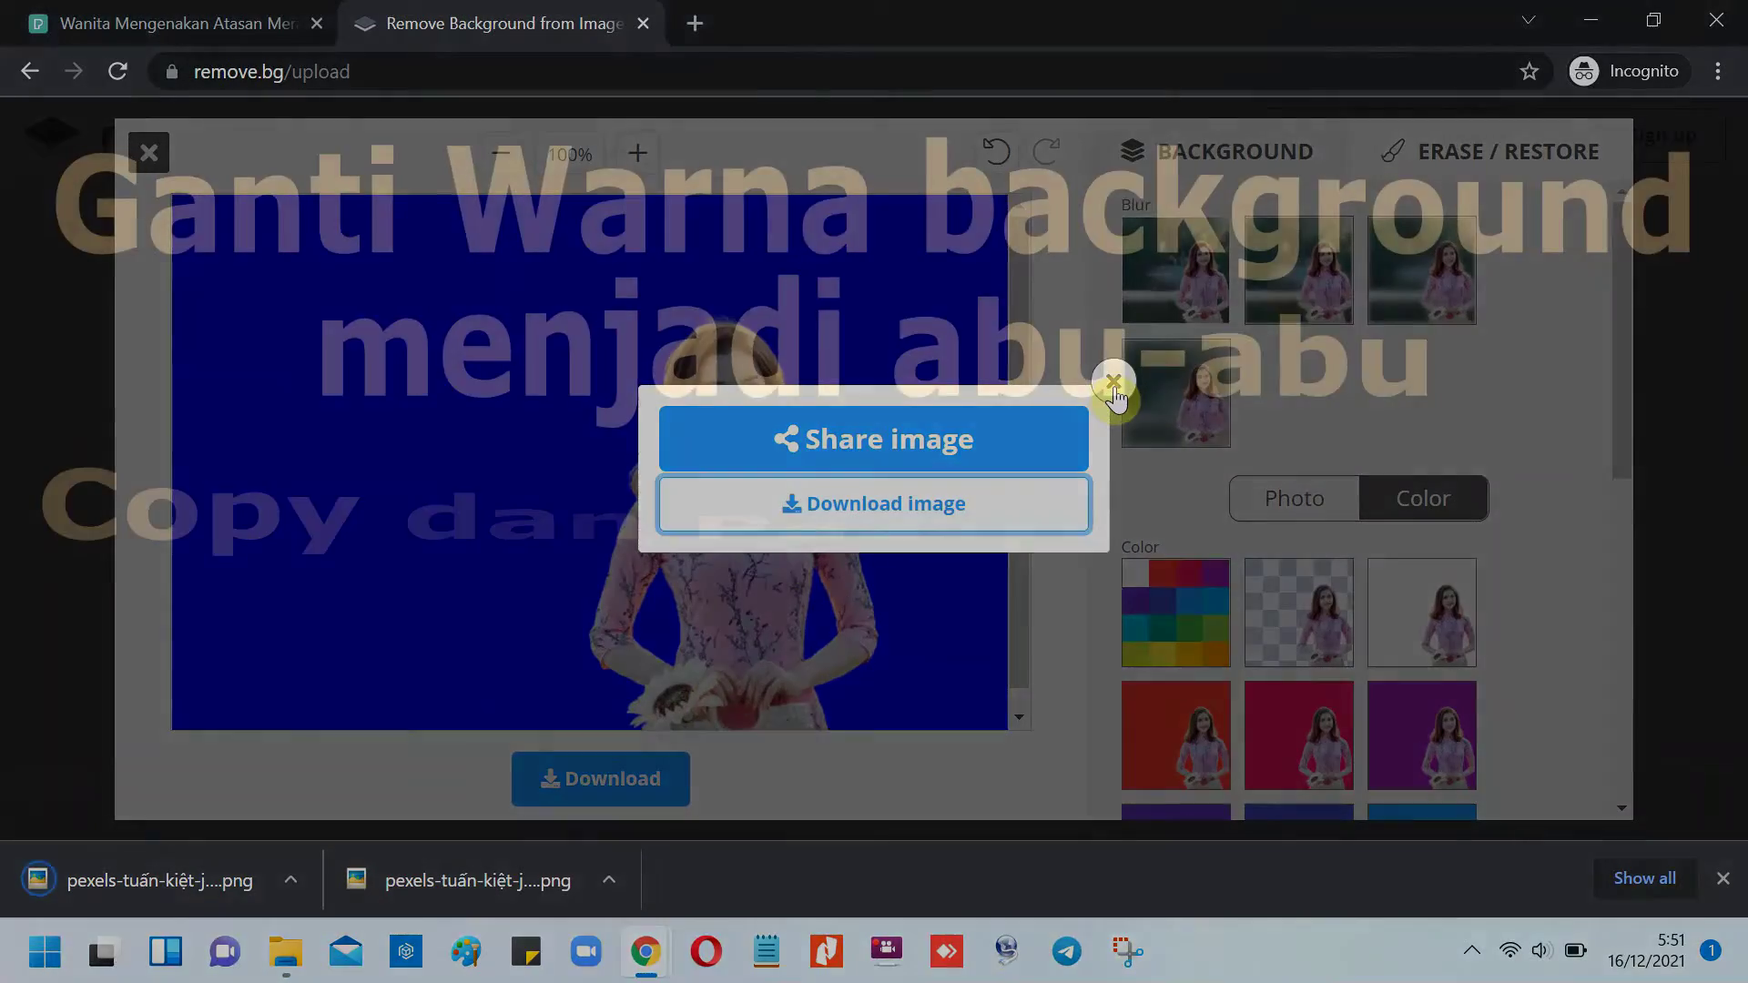
{"action": "left_click", "coordinate": [1113, 382]}
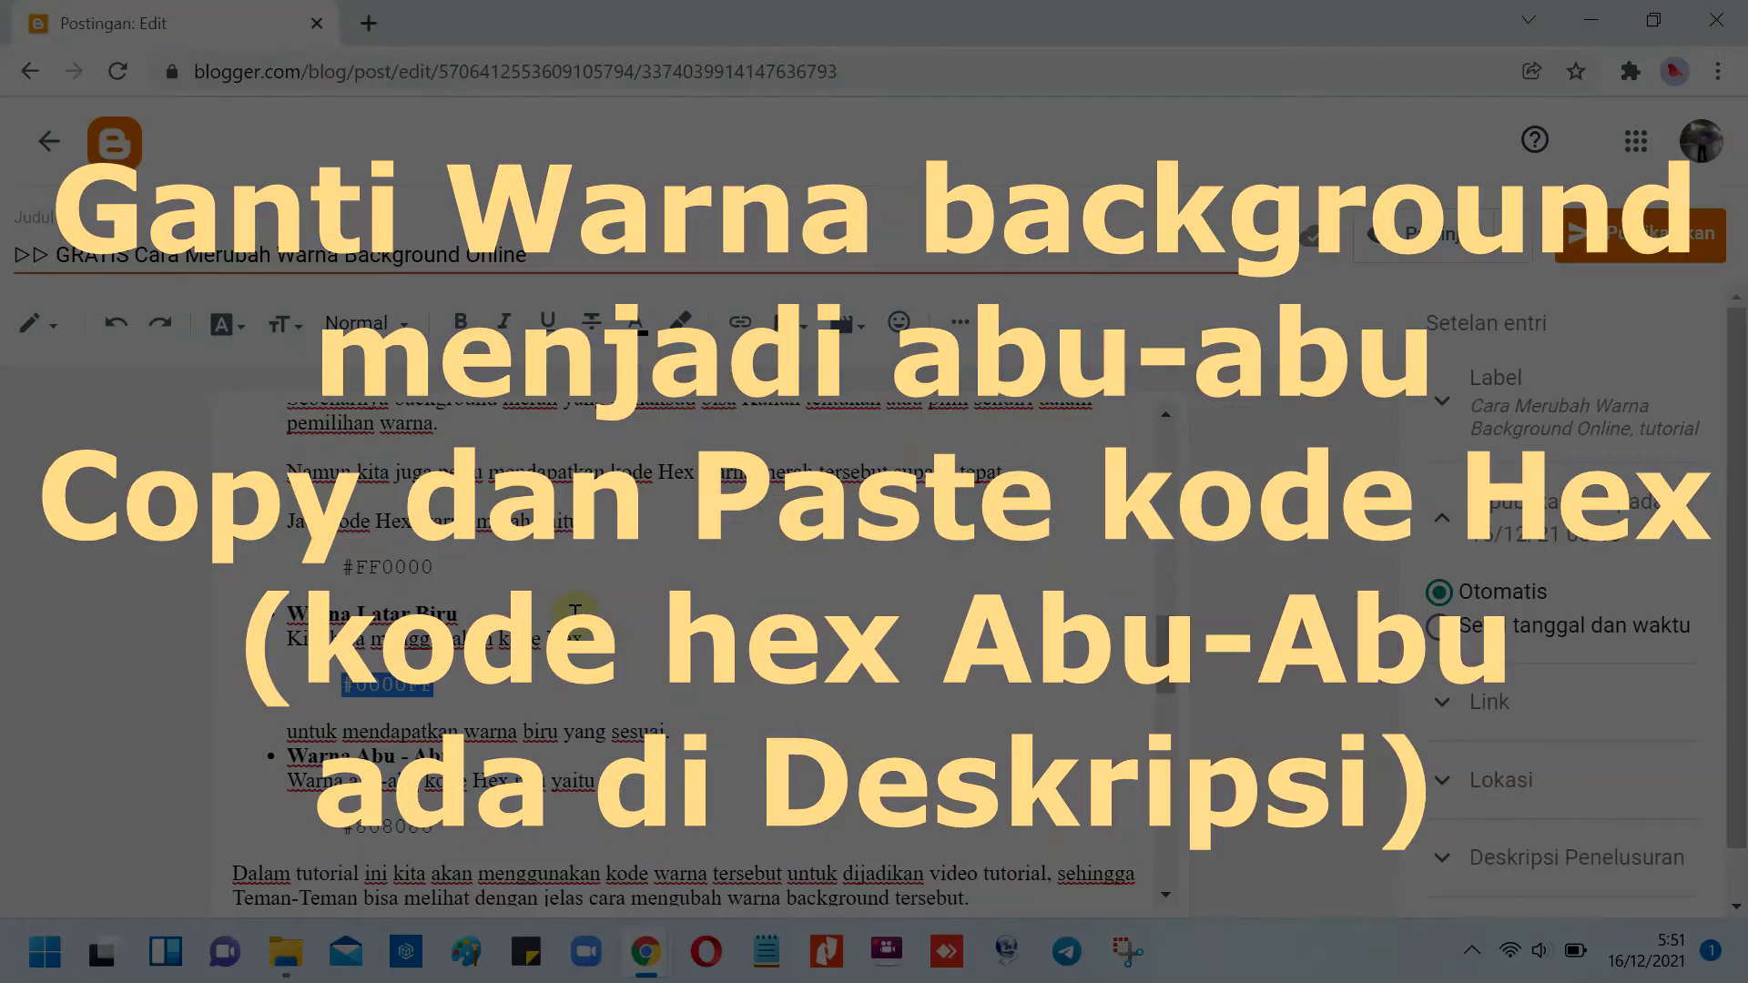
- In the Blogger post editor window, copy the grey hex code #808080 from the Warna Abu - Abu section
{"action": "scroll", "coordinate": [575, 612], "scroll_direction": "down", "scroll_amount": 3}
{"action": "left_click", "coordinate": [345, 670]}
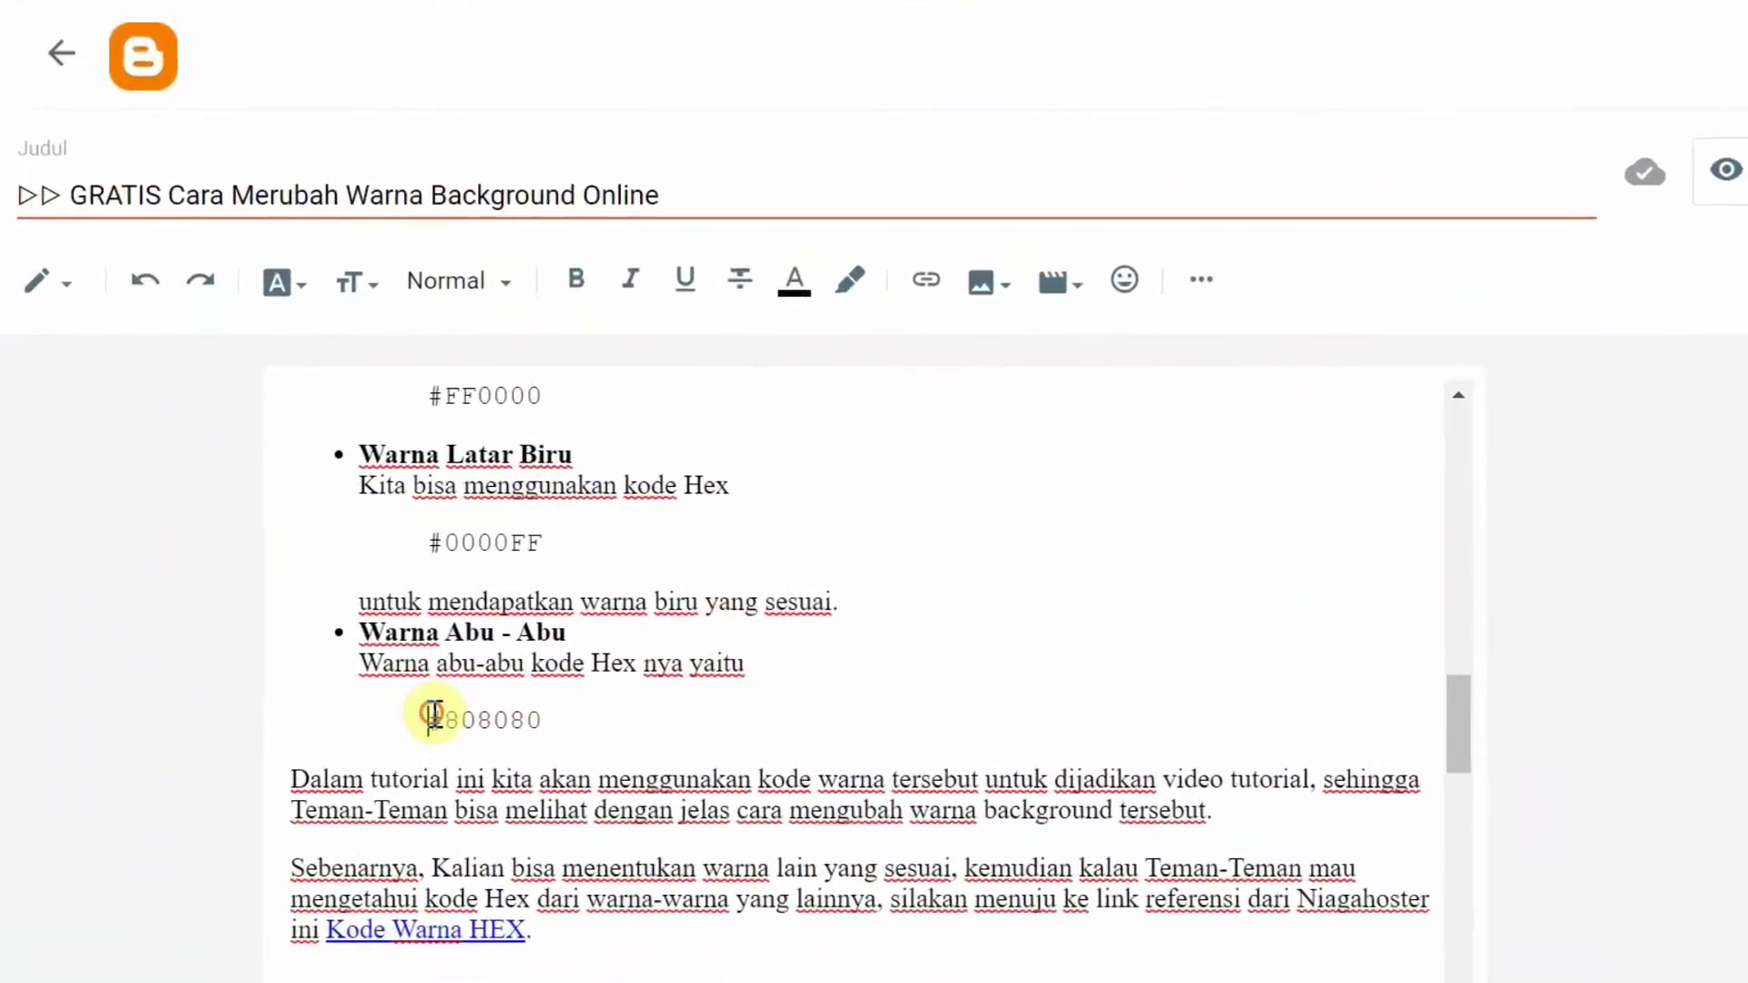
{"action": "left_click", "coordinate": [549, 723], "text": "shift"}
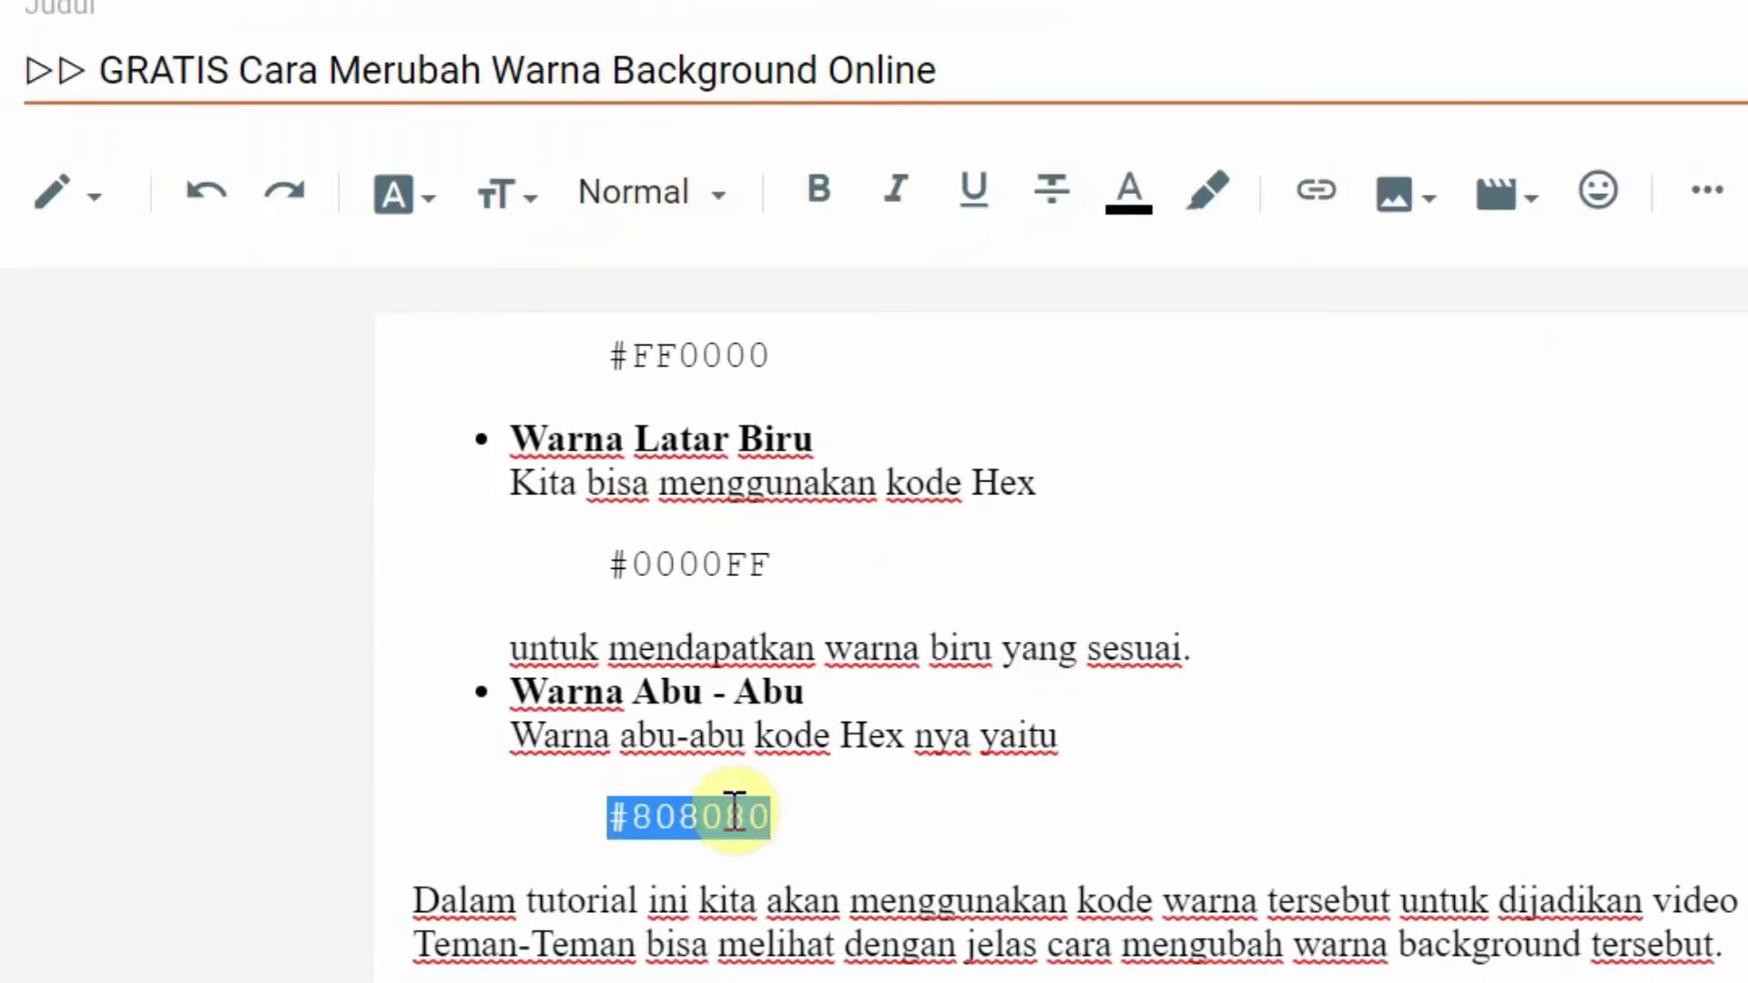
{"action": "right_click", "coordinate": [735, 813]}
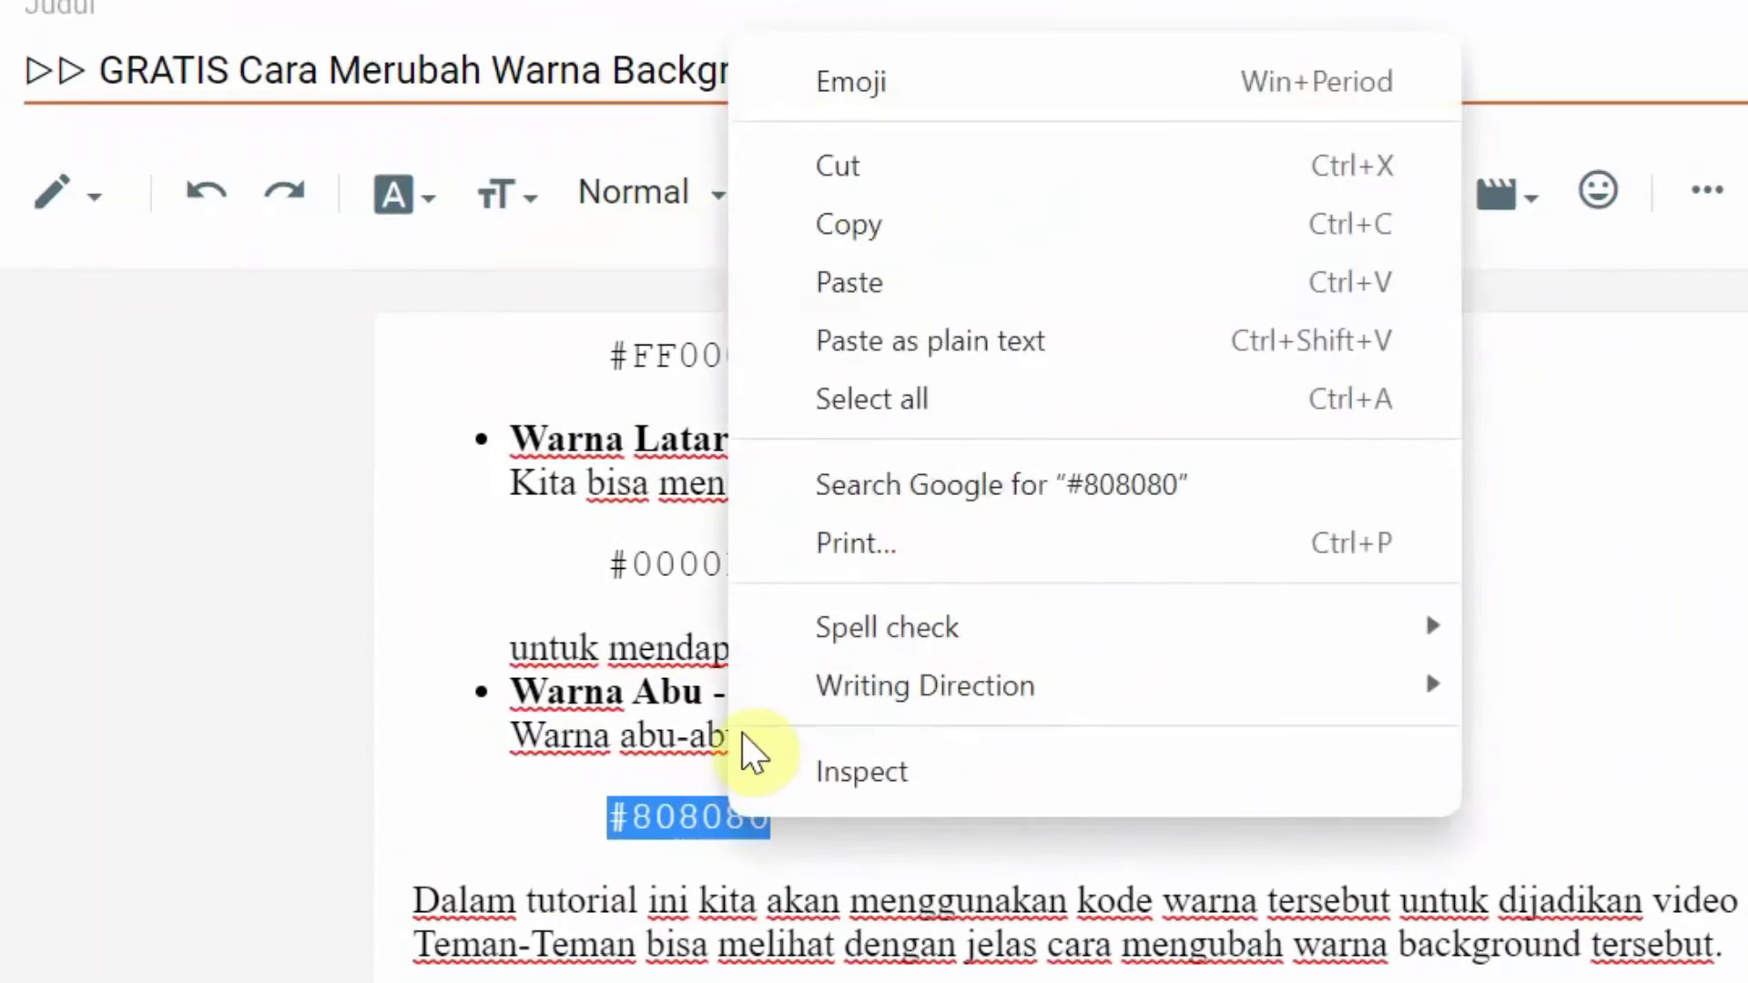
{"action": "left_click", "coordinate": [1030, 243]}
- Return to the remove.bg window and replace the photo's custom background colour with the copied hex code #808080
{"action": "key", "text": "alt+Tab"}
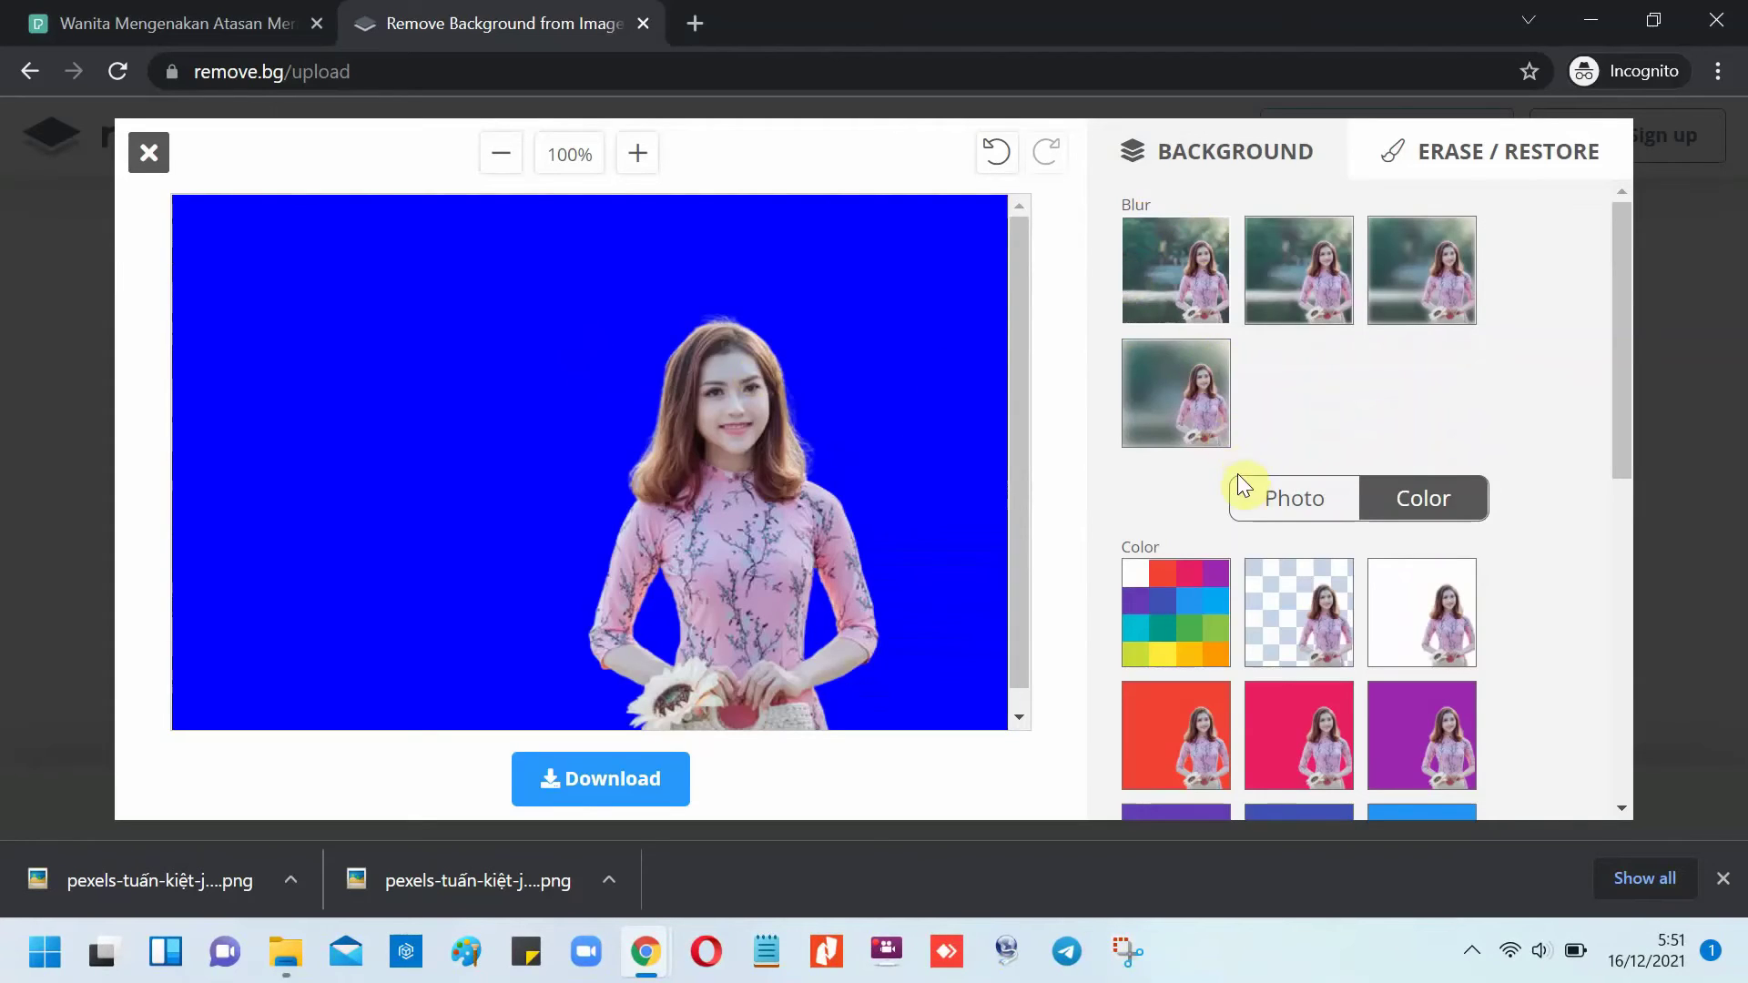
{"action": "left_click", "coordinate": [1182, 598]}
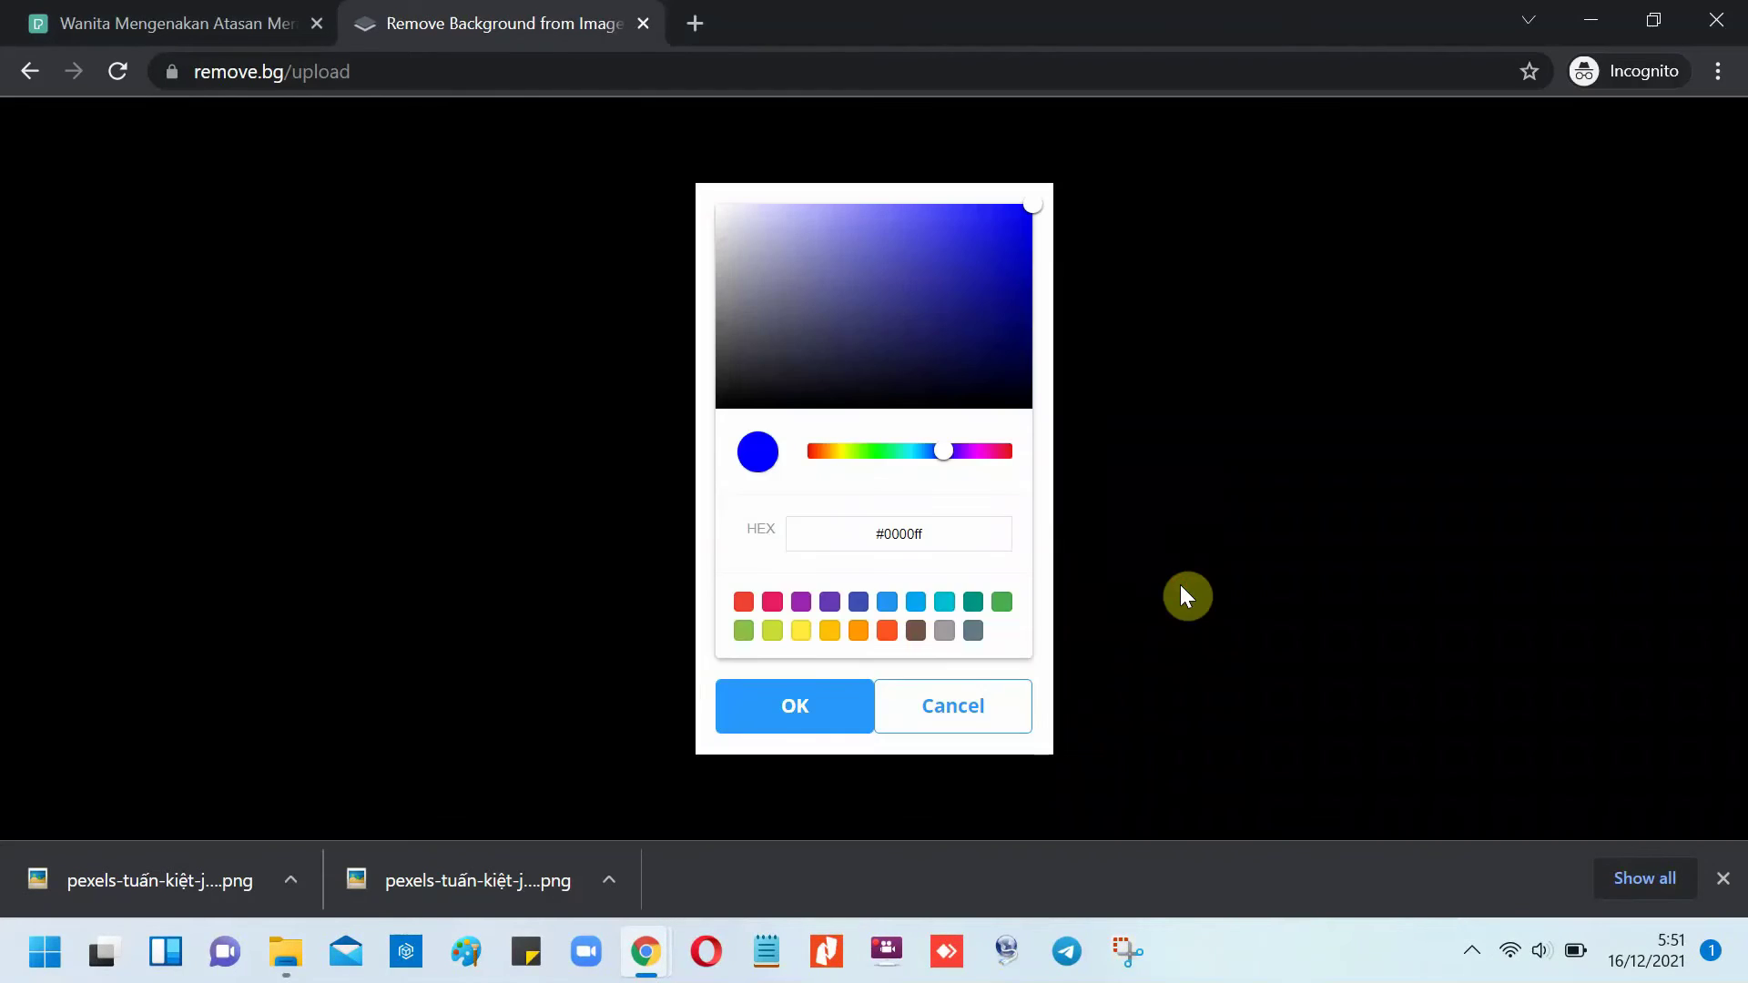
{"action": "double_click", "coordinate": [913, 531]}
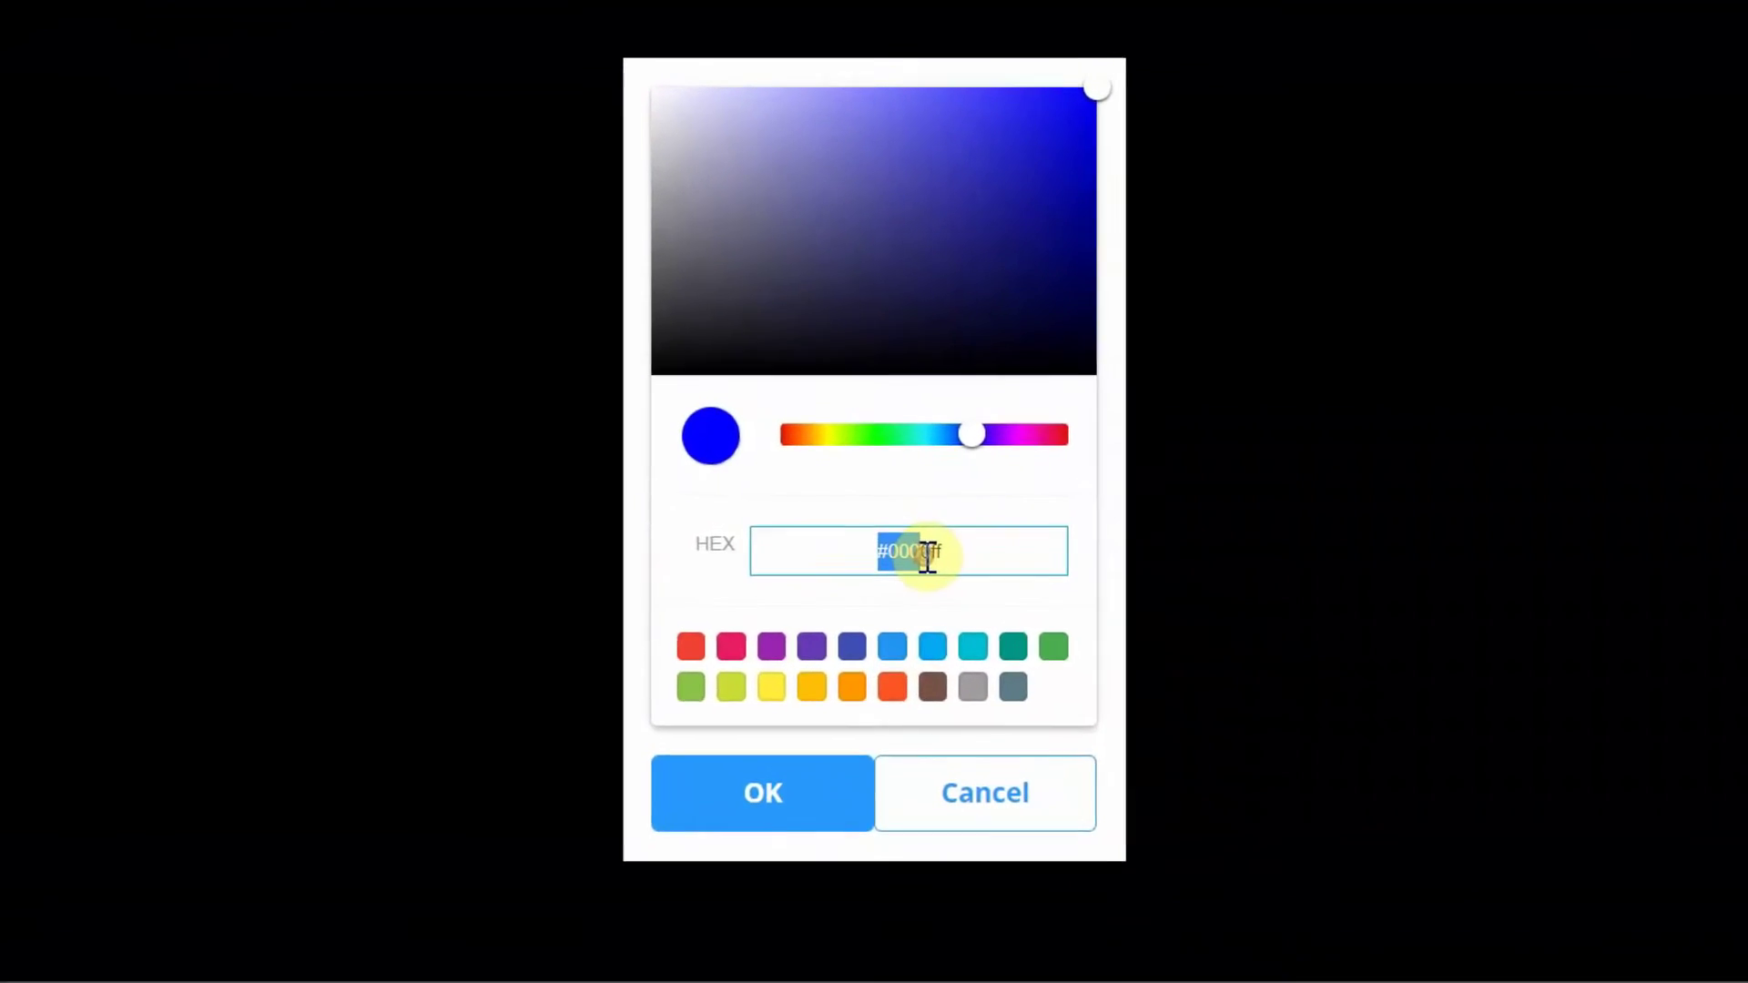
{"action": "key", "text": "shift+Left"}
{"action": "key", "text": "shift+Left"}
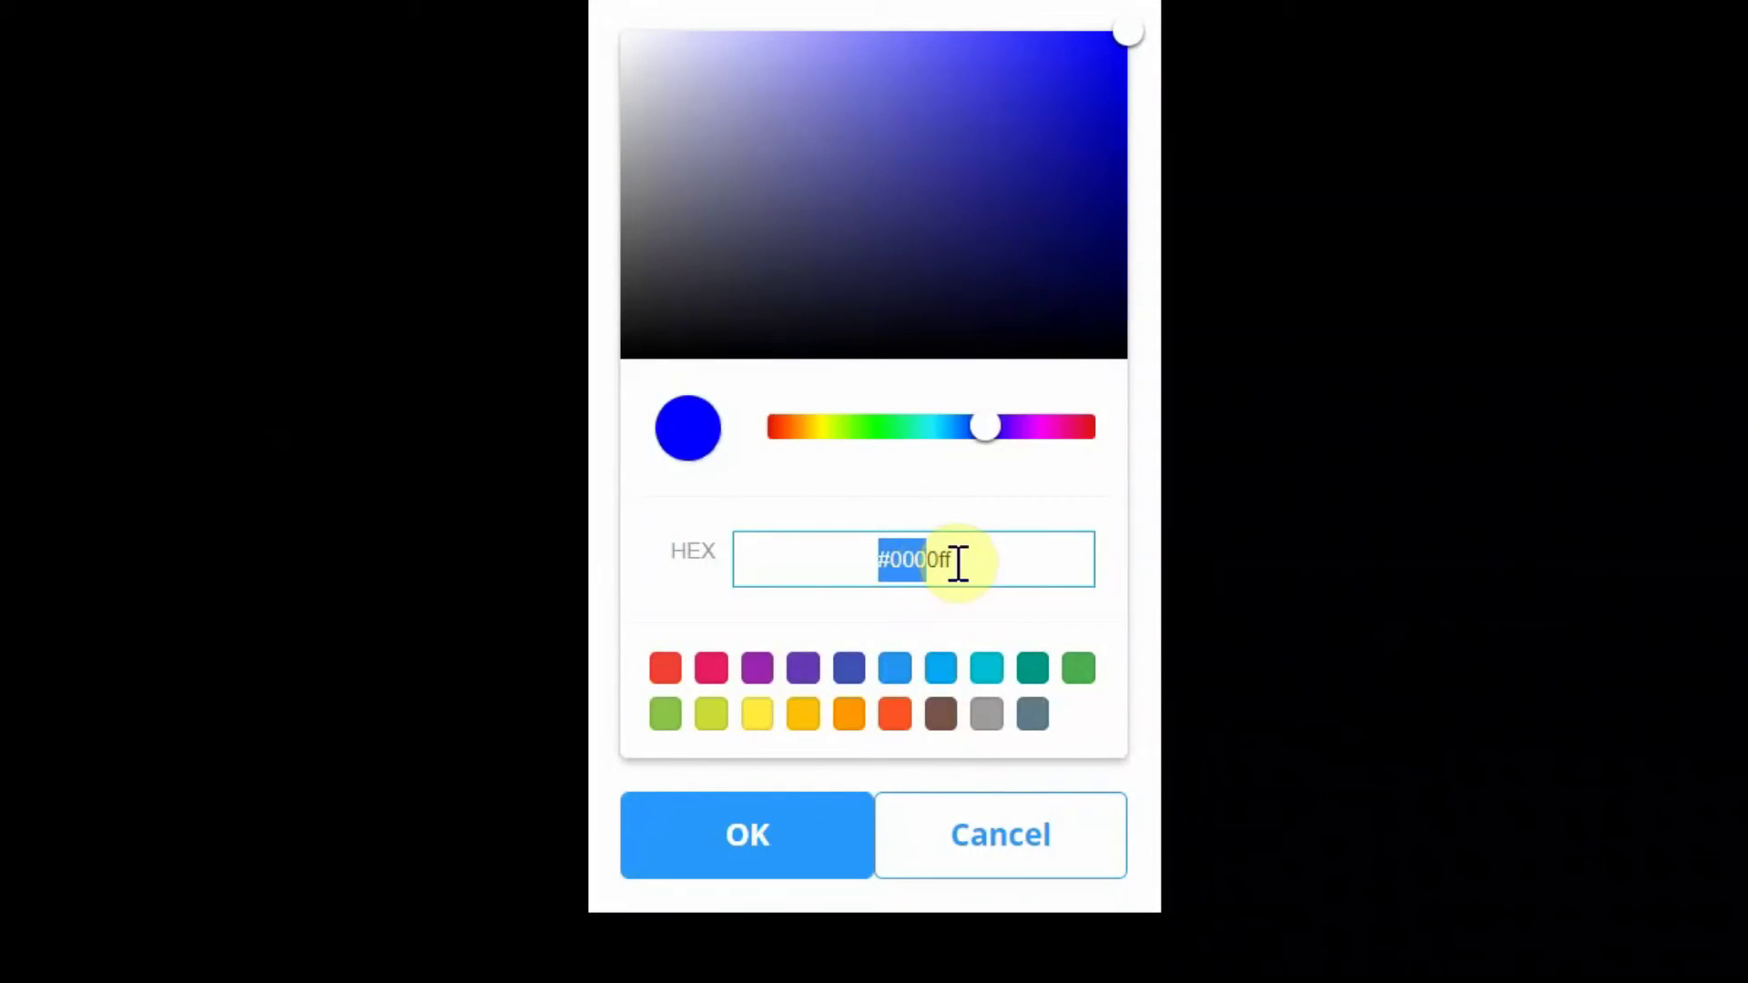
{"action": "left_click_drag", "start_coordinate": [959, 562], "coordinate": [881, 564]}
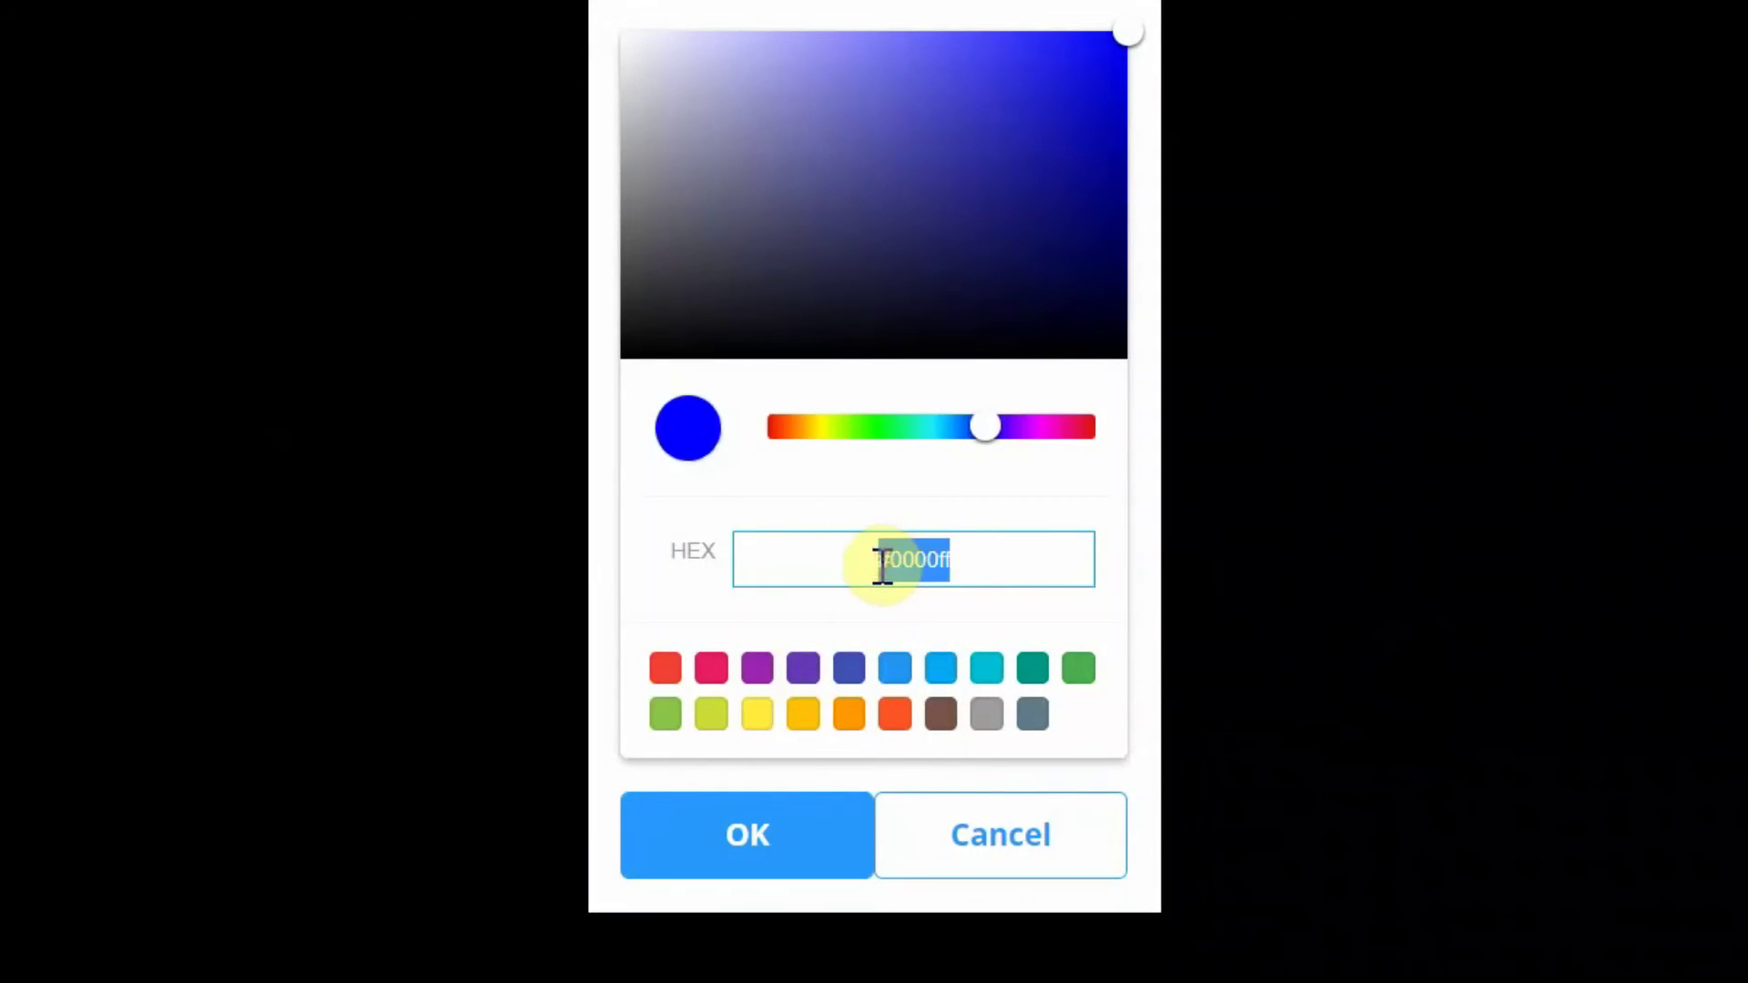
{"action": "right_click", "coordinate": [899, 563]}
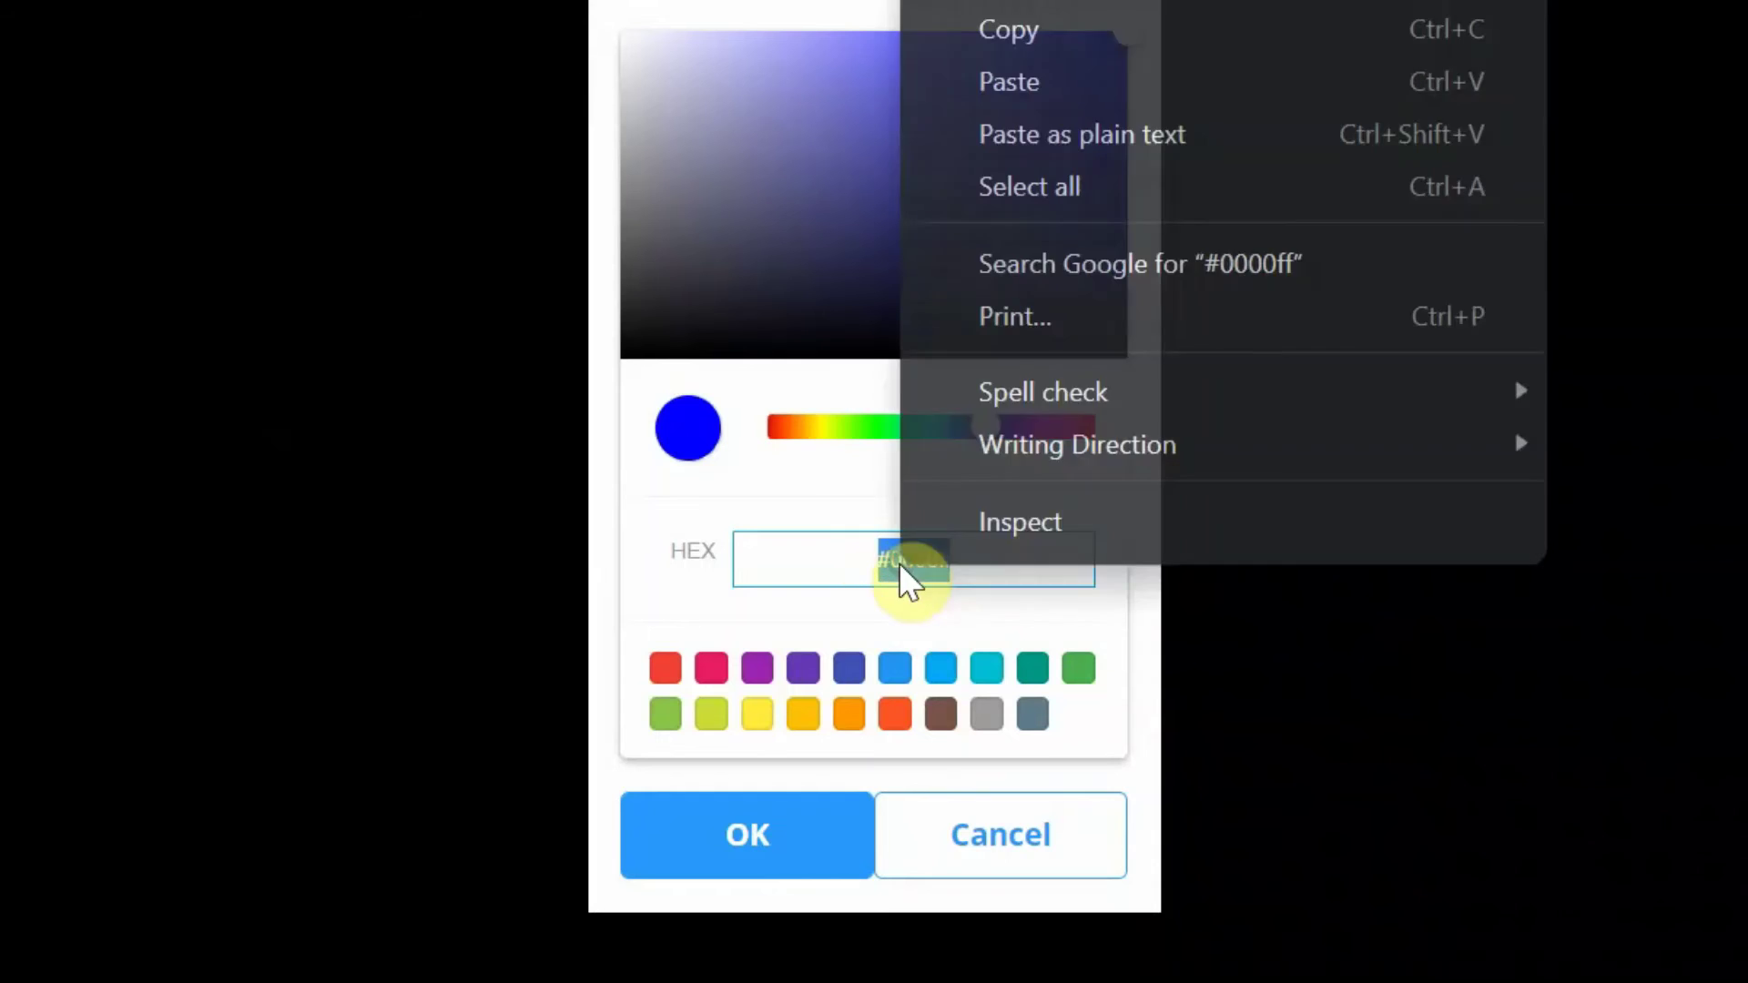
{"action": "left_click", "coordinate": [1096, 85]}
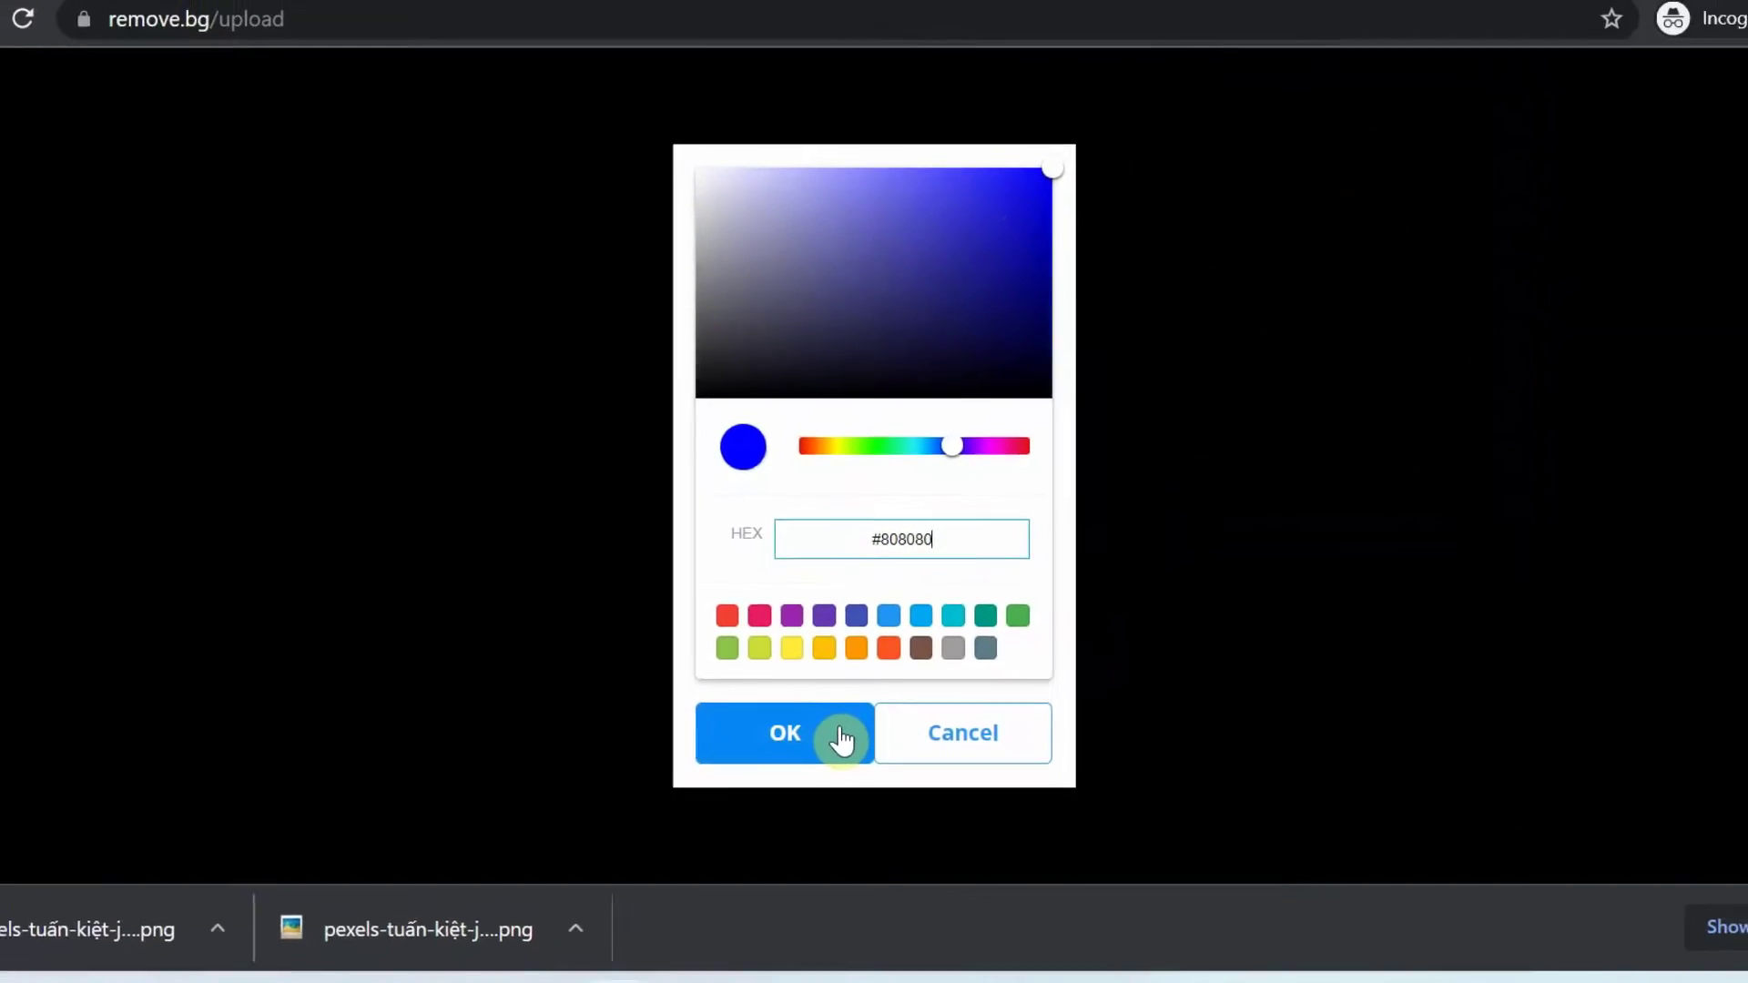
{"action": "left_click", "coordinate": [834, 774]}
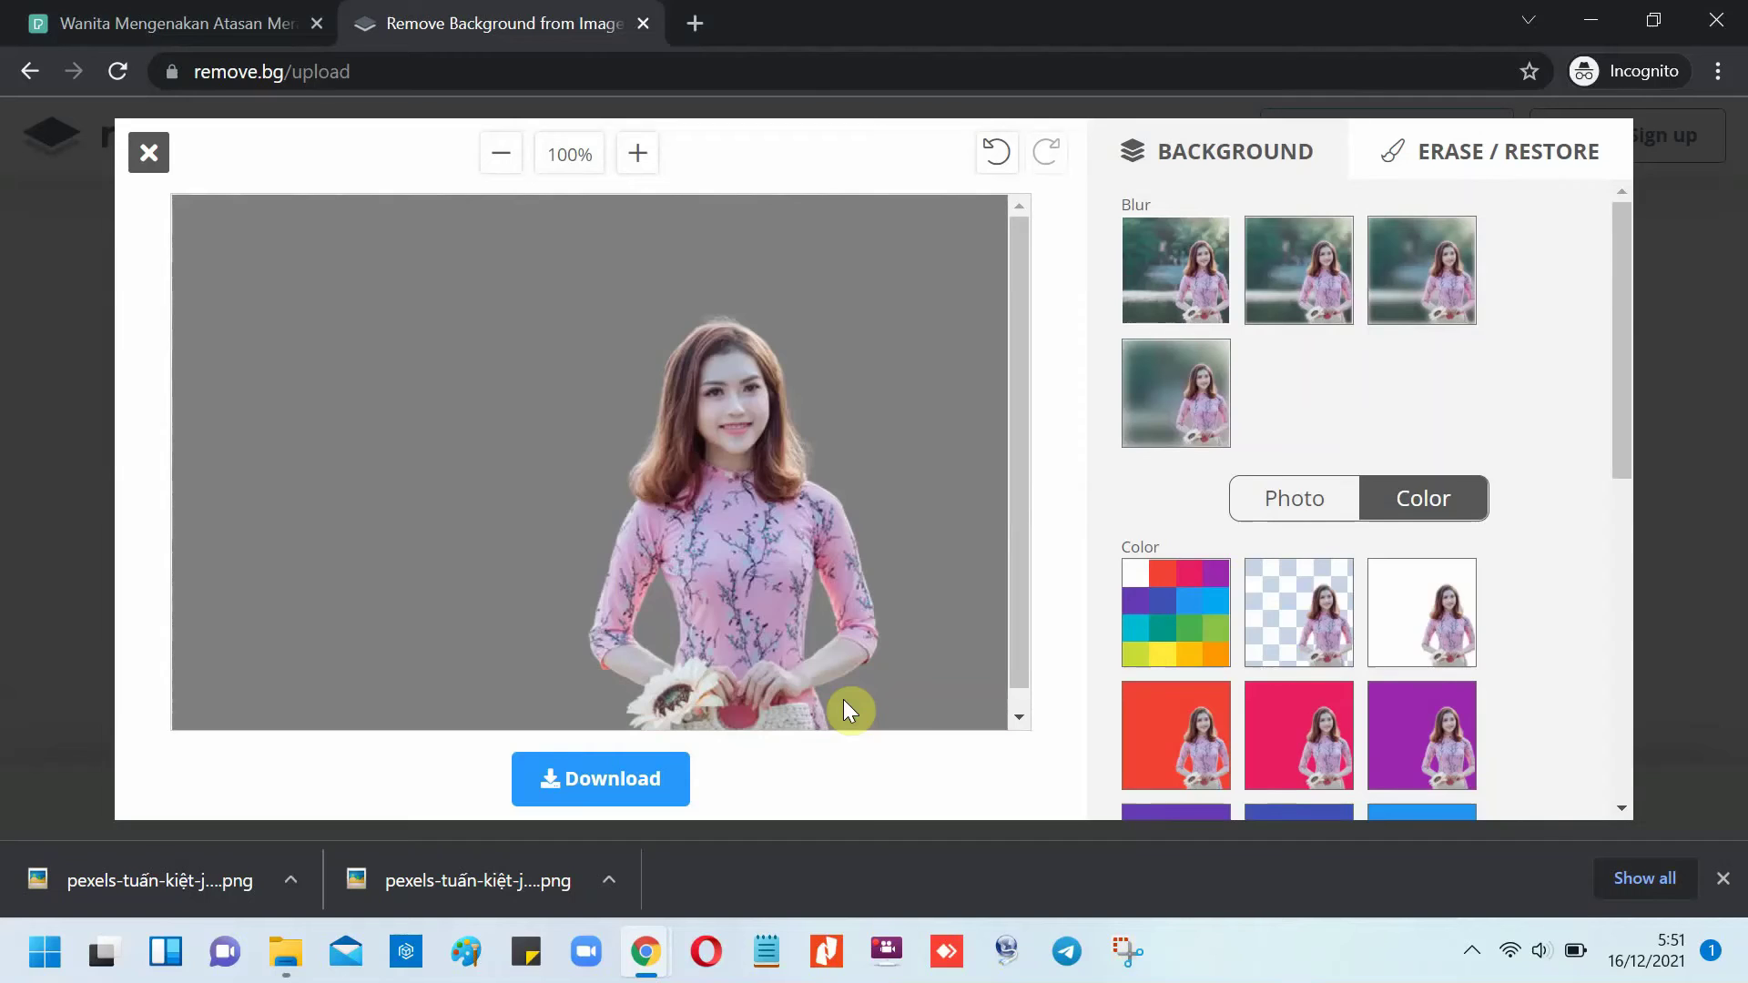
- Download the photo with the grey background
{"action": "left_click", "coordinate": [645, 774]}
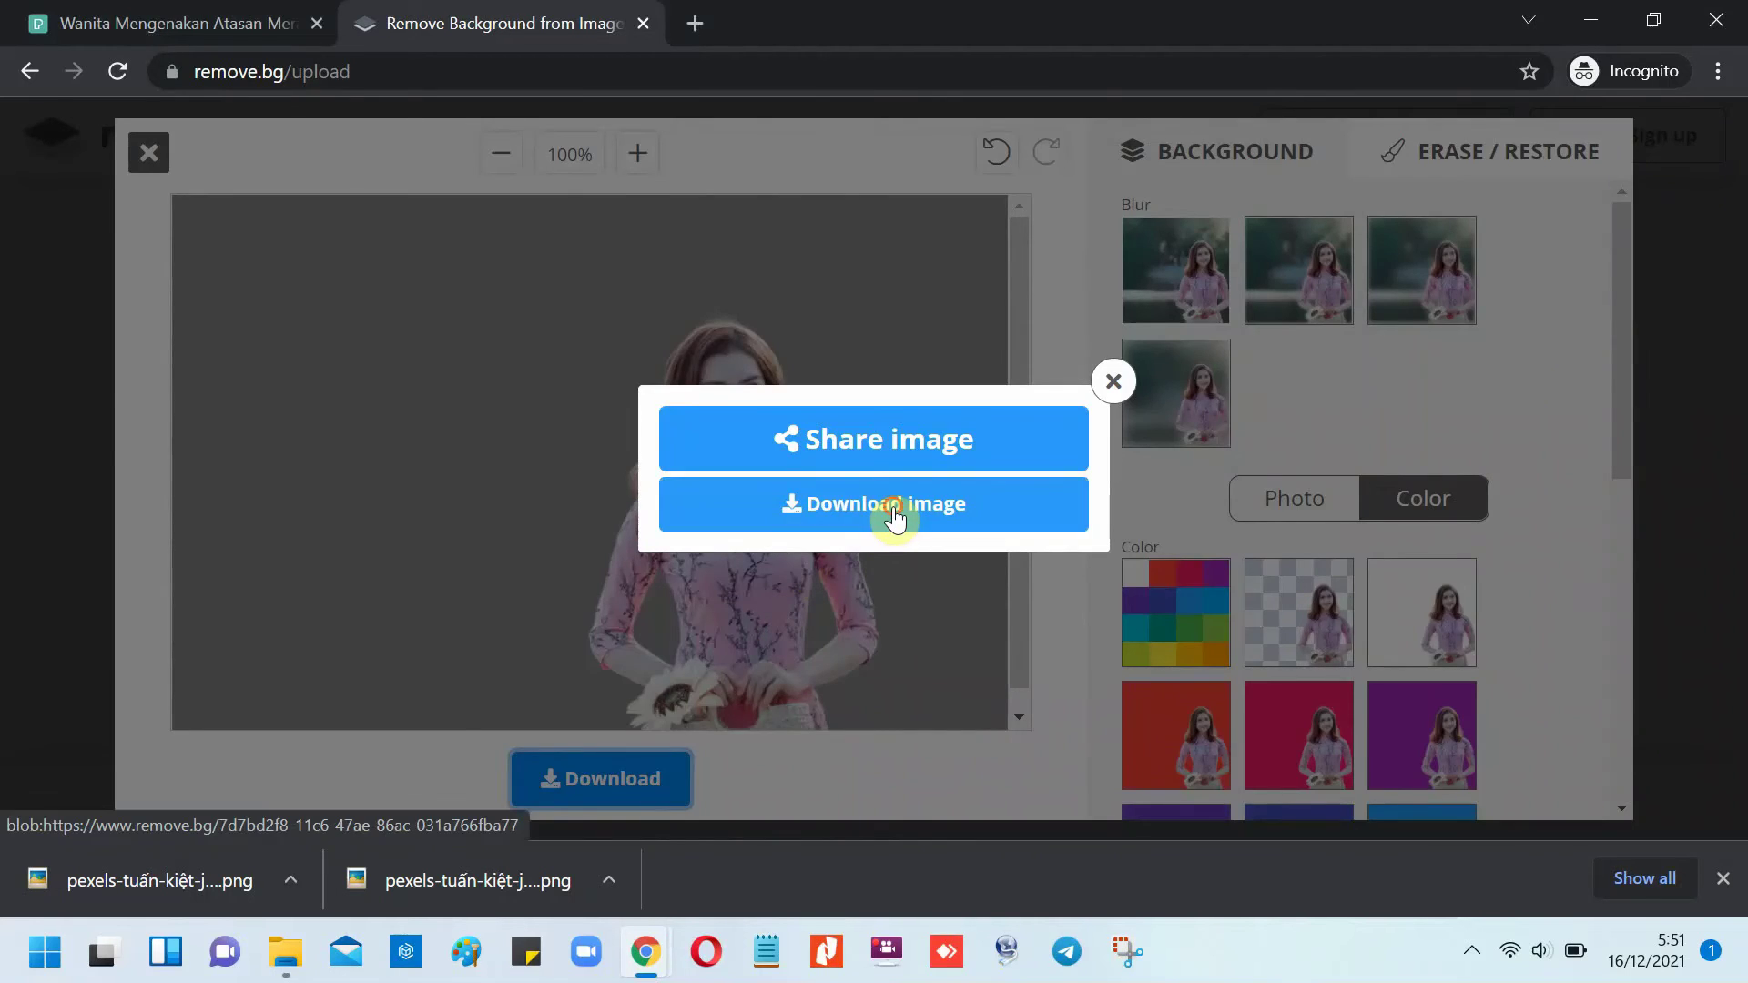
{"action": "left_click", "coordinate": [890, 508]}
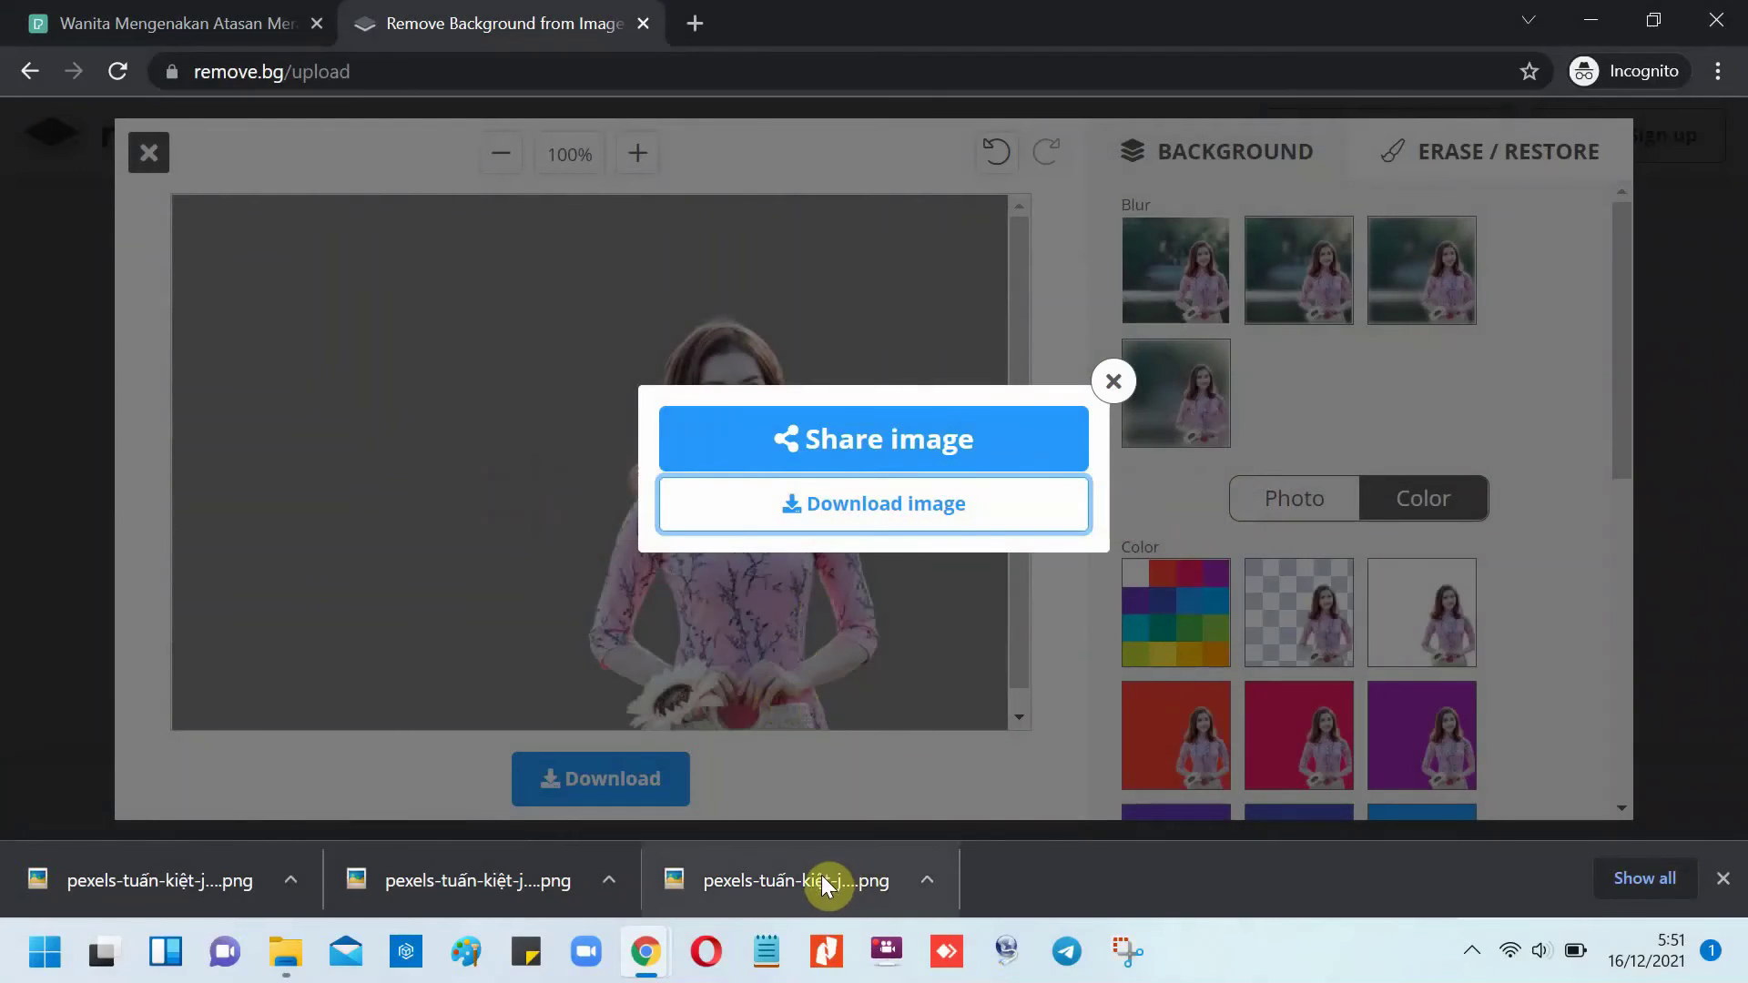
- View the downloaded PNG images in the photo viewer, then close the viewer and minimize the browser window
{"action": "left_click", "coordinate": [823, 882]}
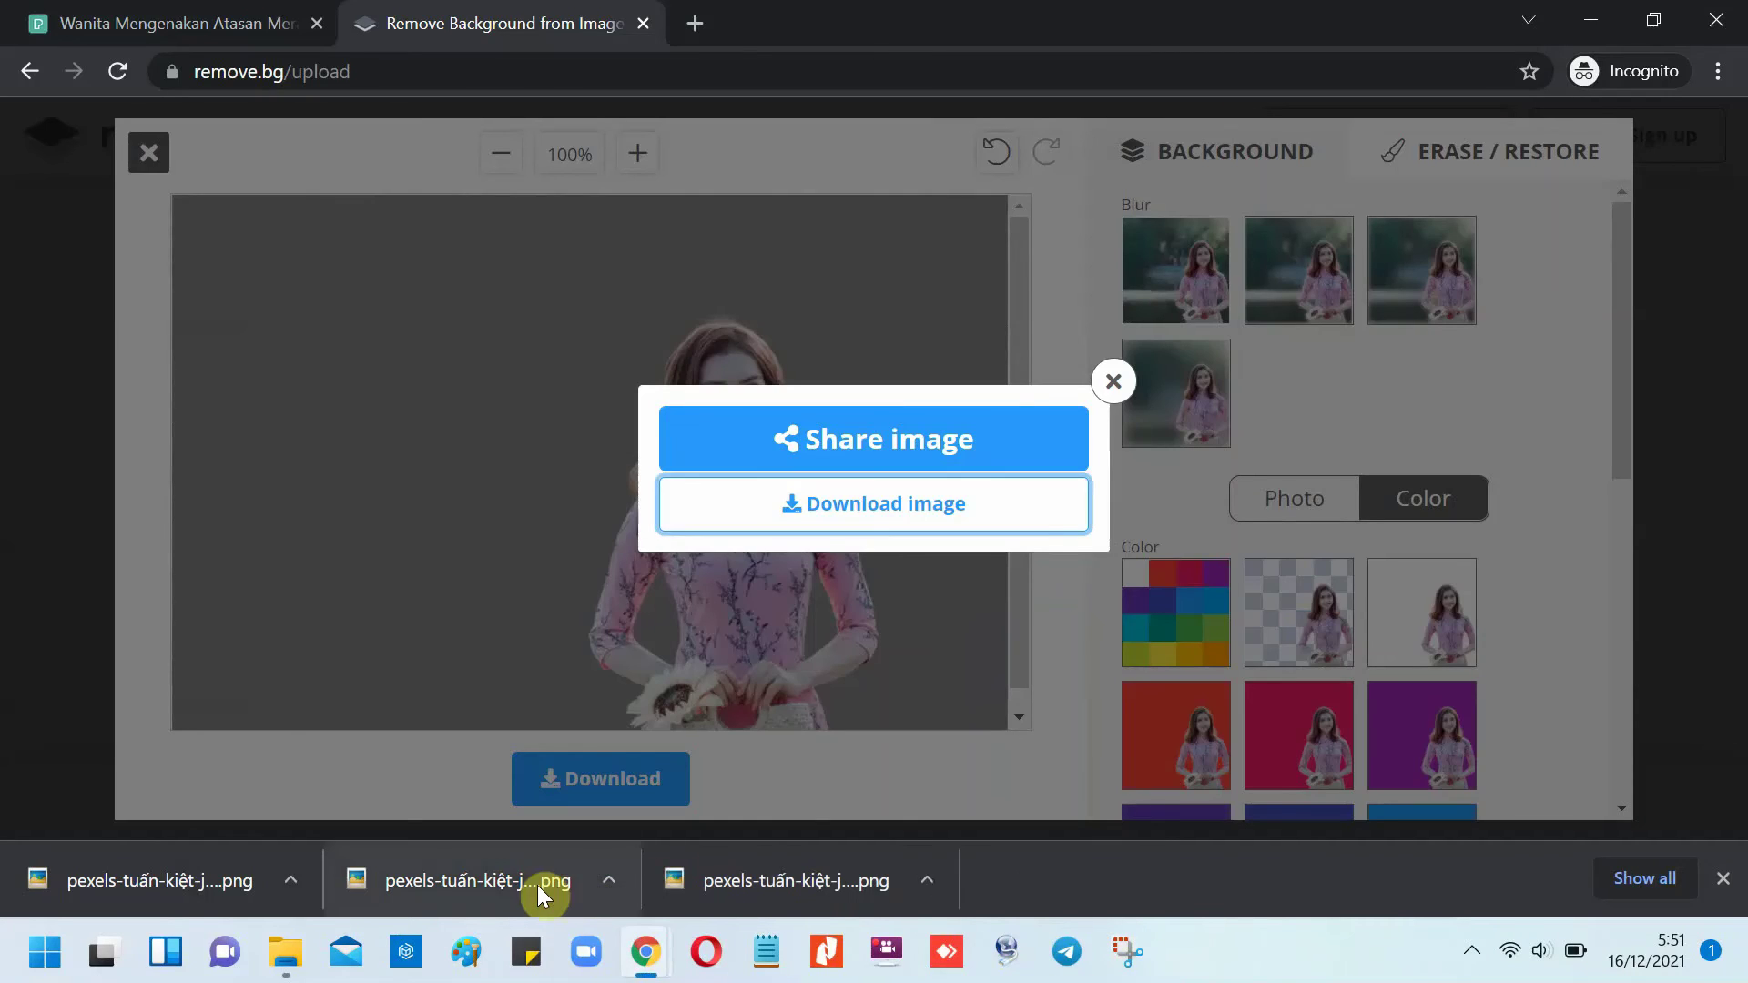
{"action": "left_click", "coordinate": [511, 876]}
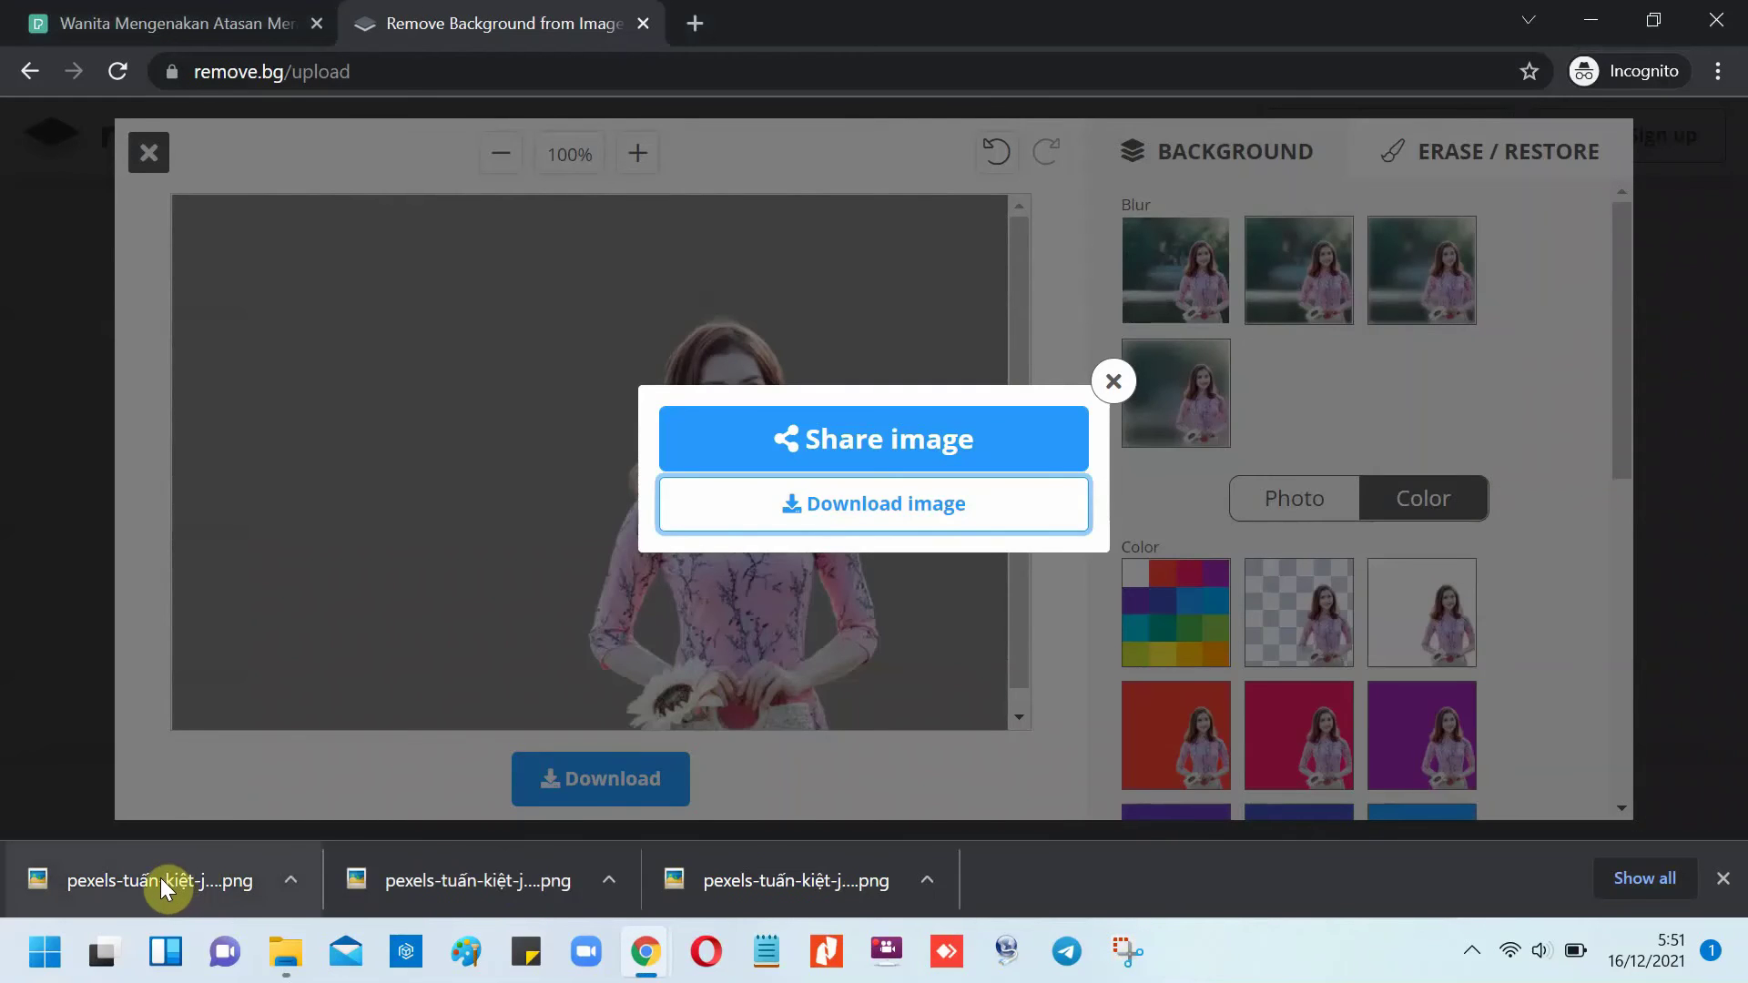
{"action": "left_click", "coordinate": [160, 878]}
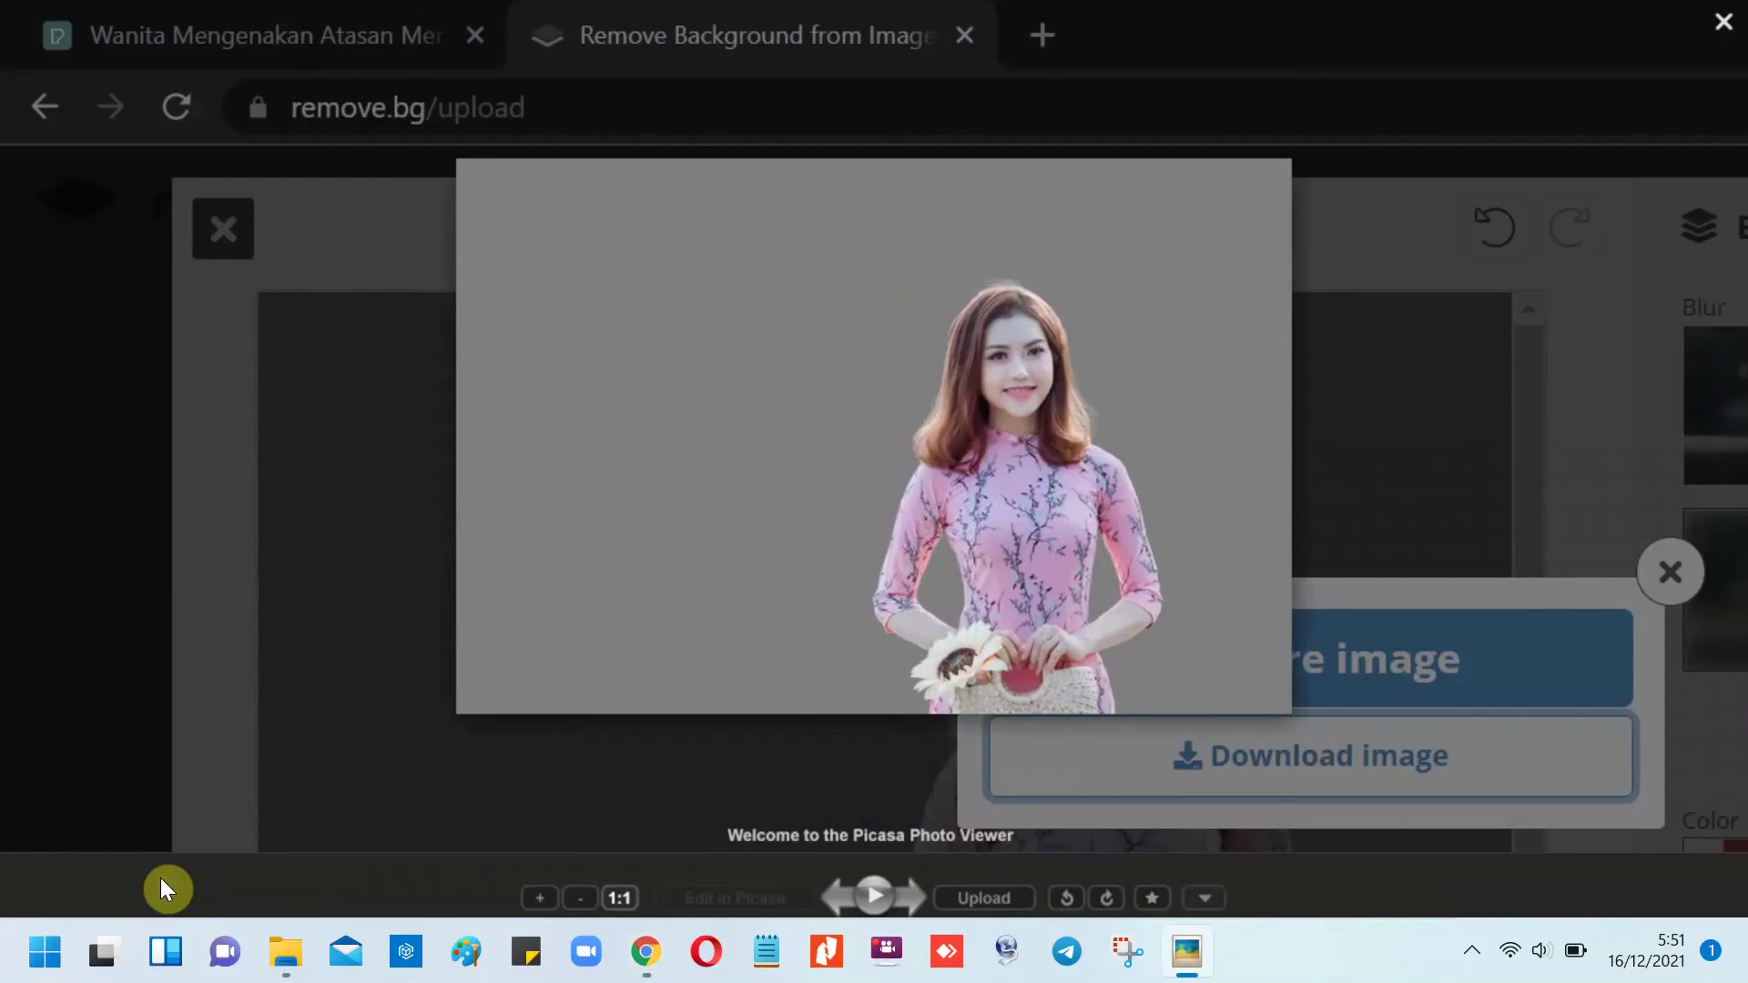
{"action": "key", "text": "Escape"}
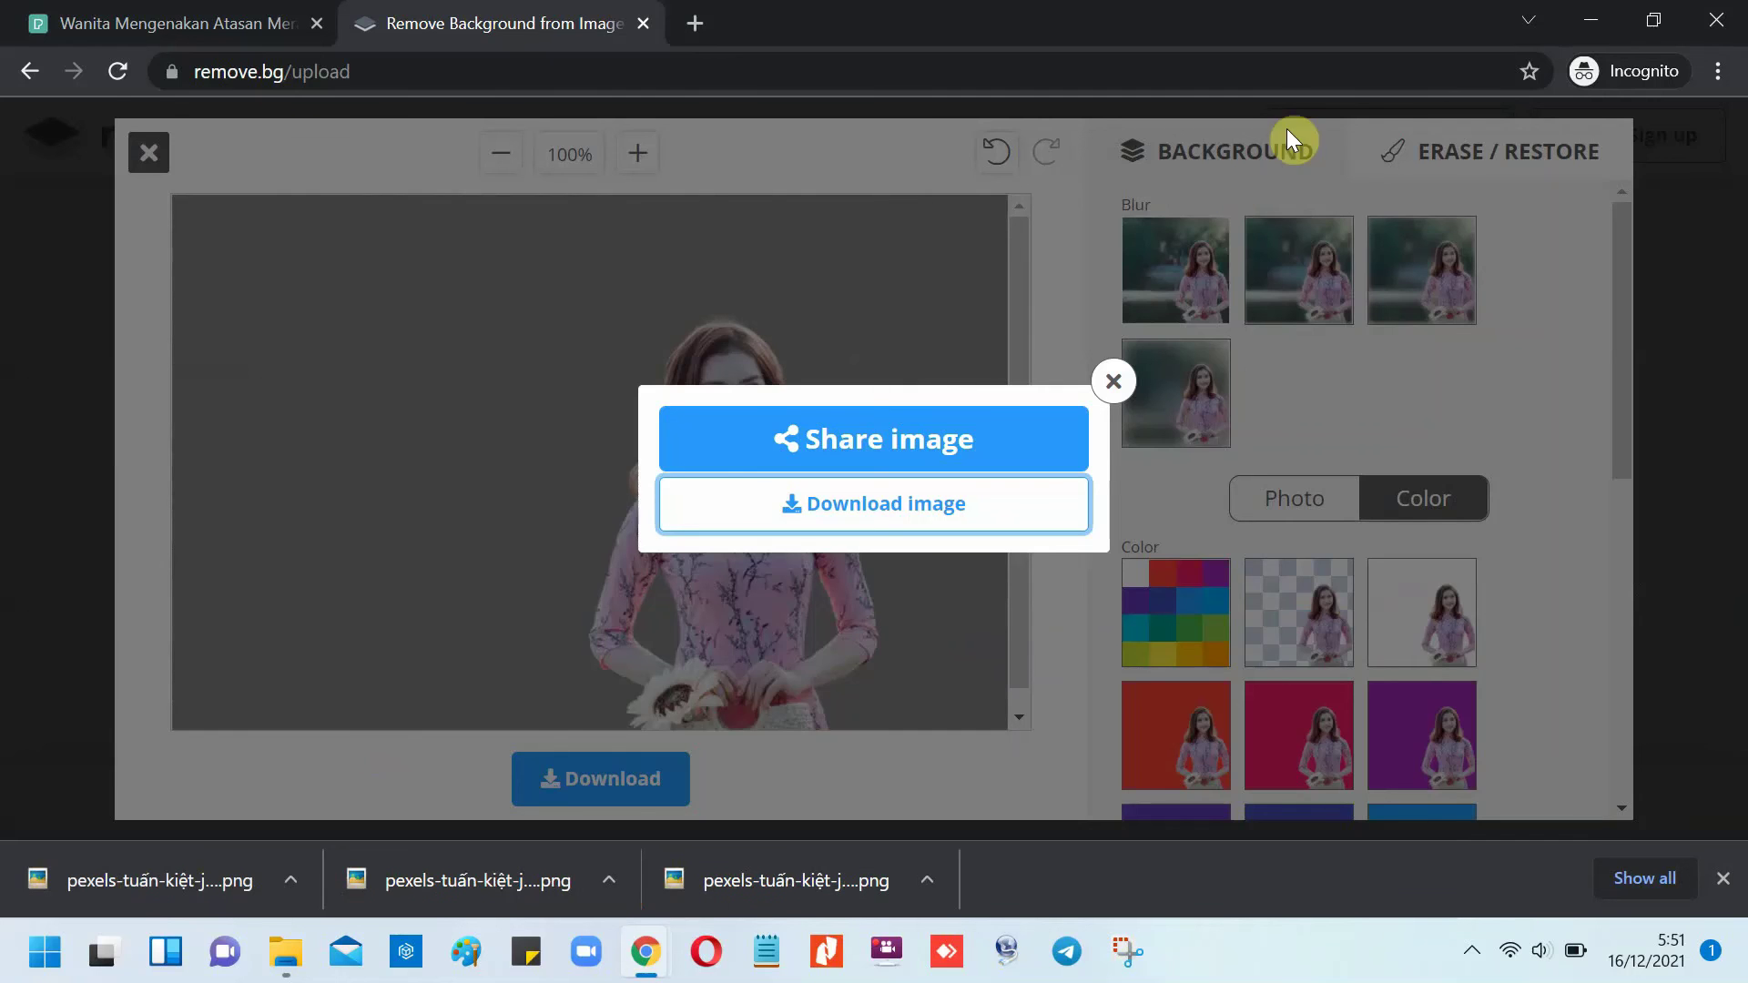
{"action": "left_click", "coordinate": [1601, 17]}
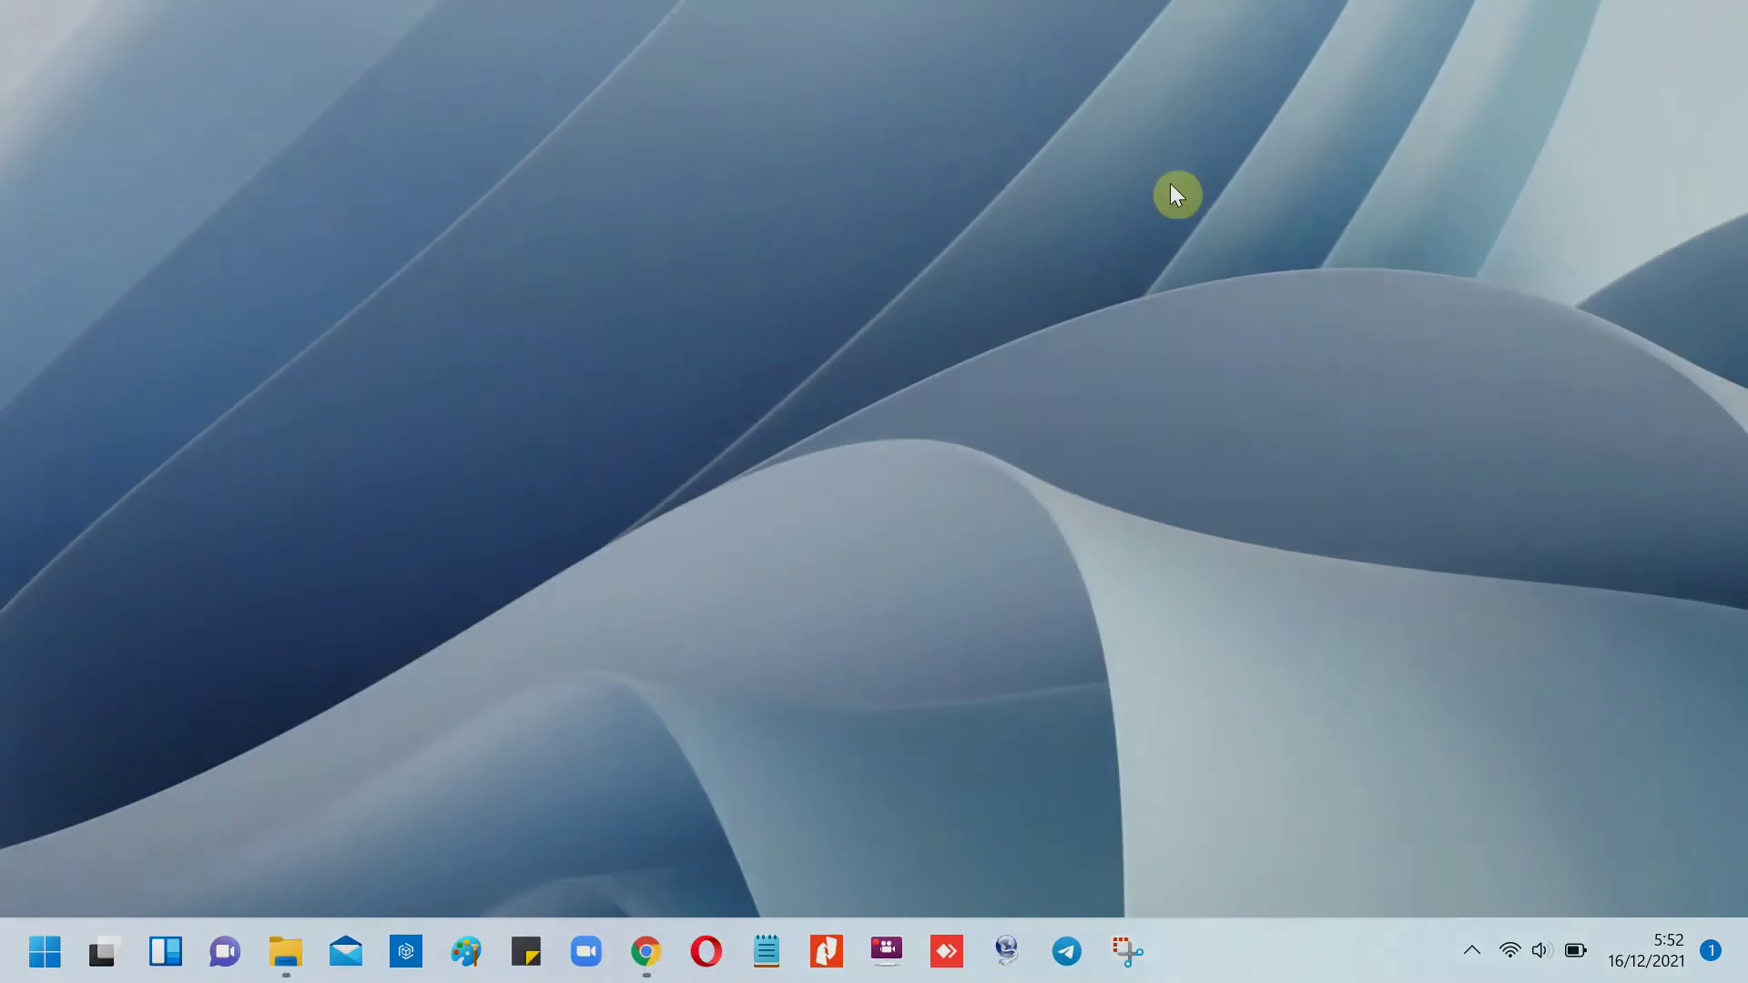